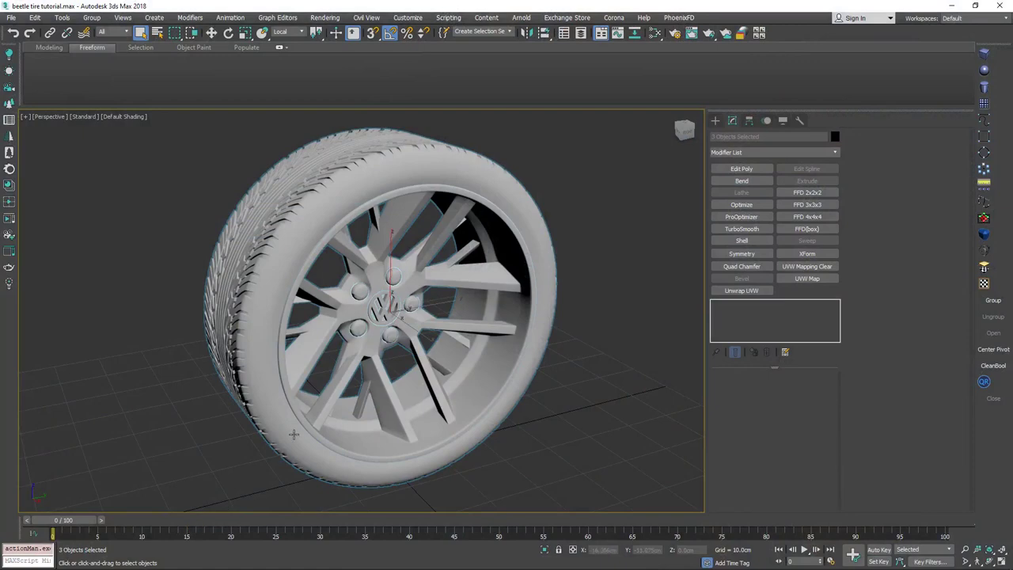
middle_click_drag(474, 278, 413, 288, "alt")
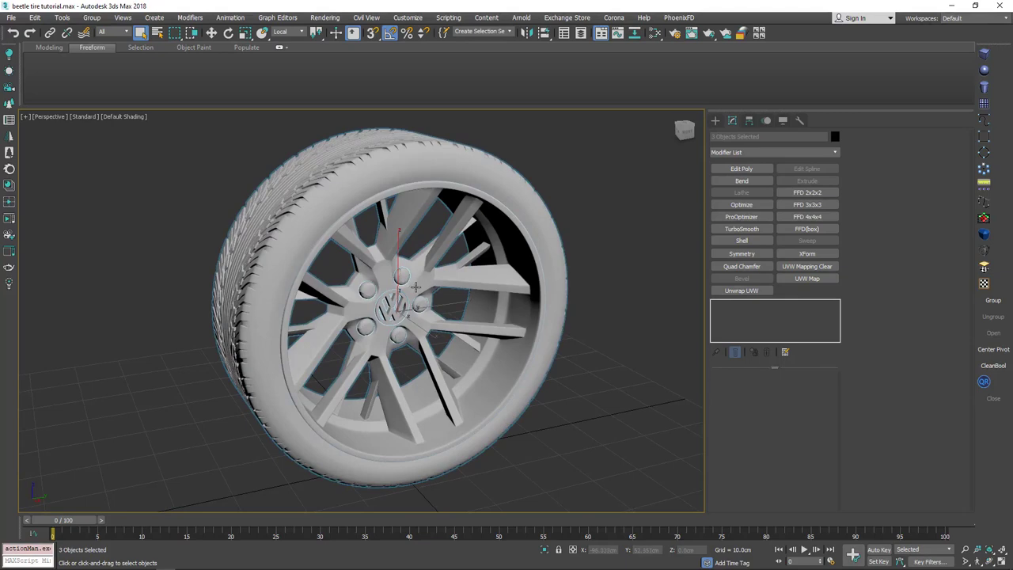
scroll(364, 274, "down", 3)
scroll(365, 261, "up", 3)
middle_click_drag(365, 274, 387, 258, "alt")
scroll(368, 262, "down", 3)
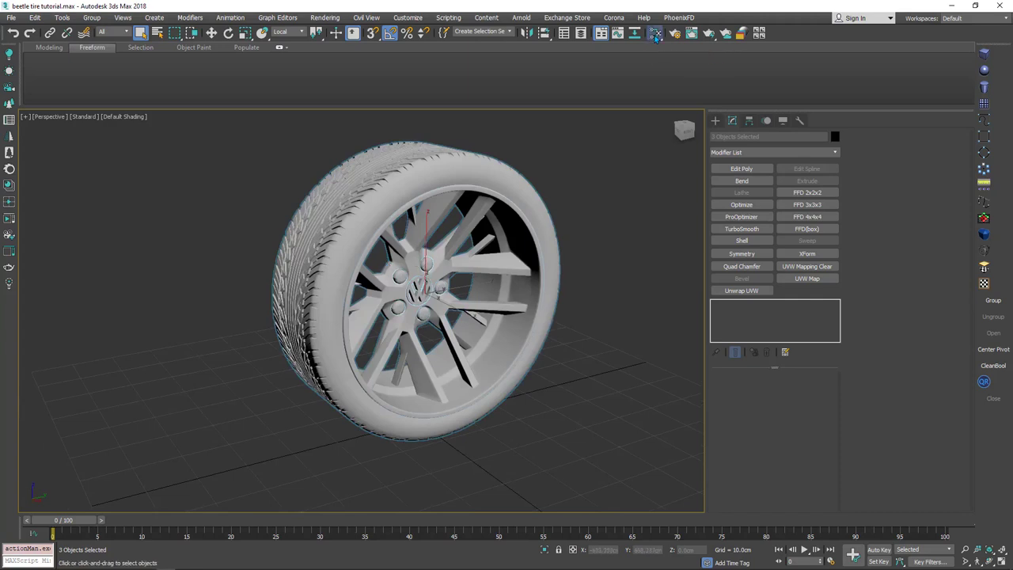
- Open the Slate Material Editor and add a Physical Material node to the Tire tex view
left_click(655, 33)
left_click_drag(376, 80, 427, 25)
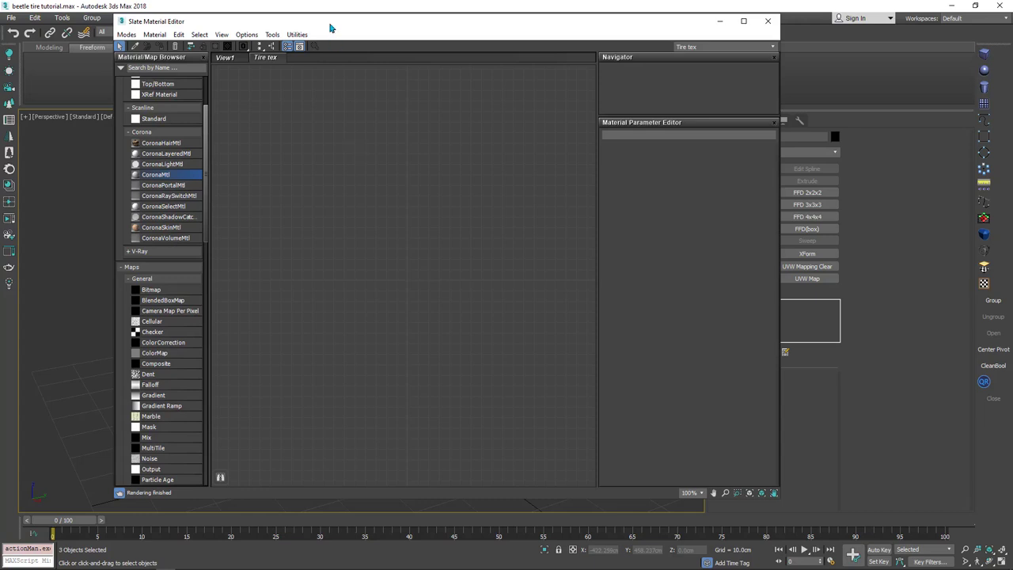
left_click_drag(319, 23, 364, 23)
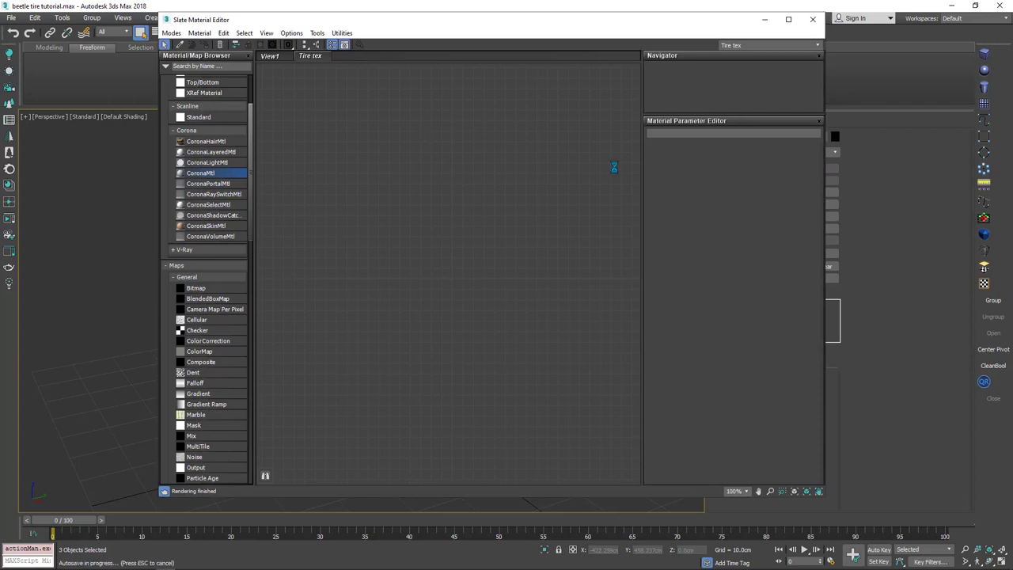
right_click(433, 158)
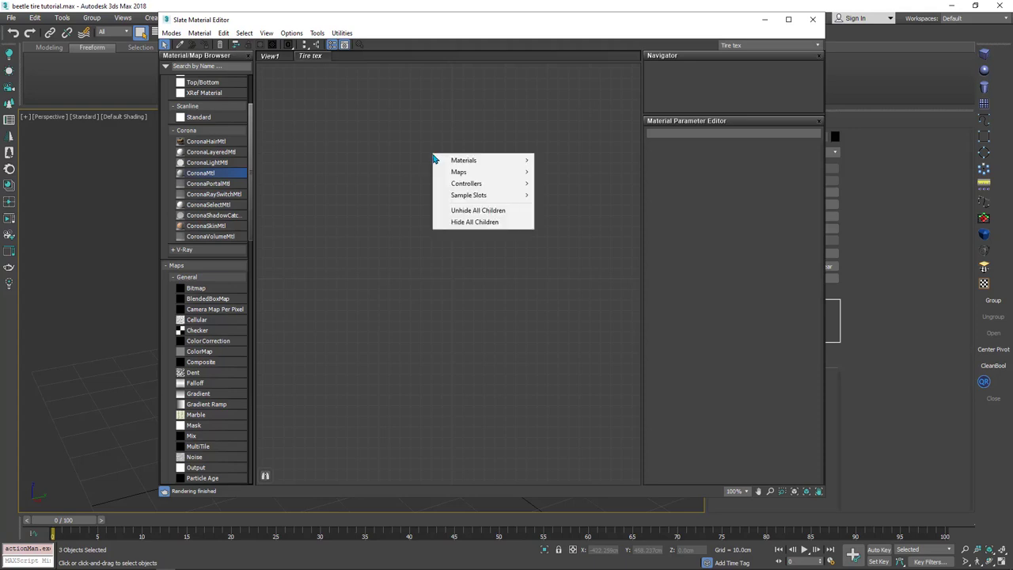
mouse_move(489, 164)
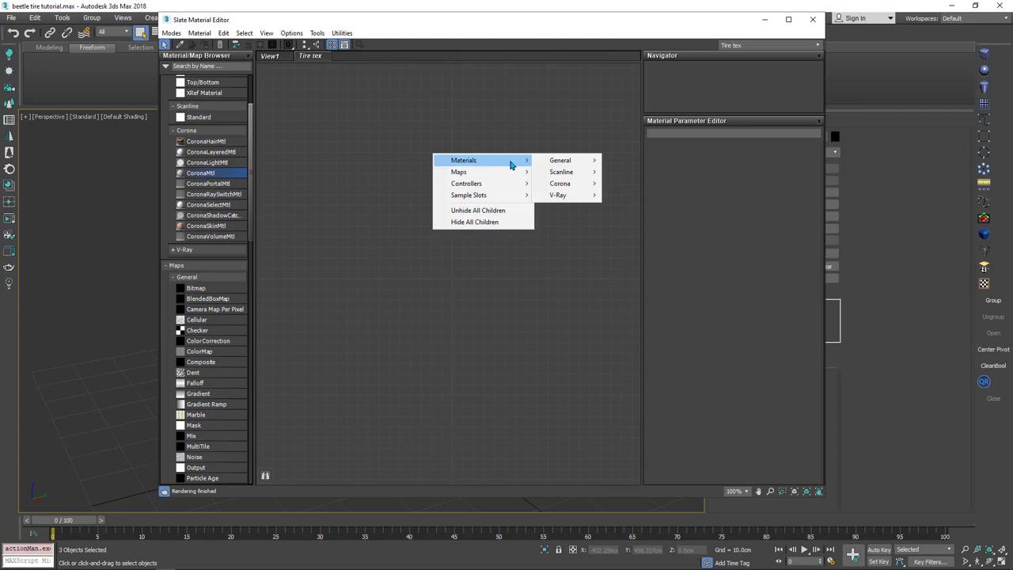
mouse_move(560, 162)
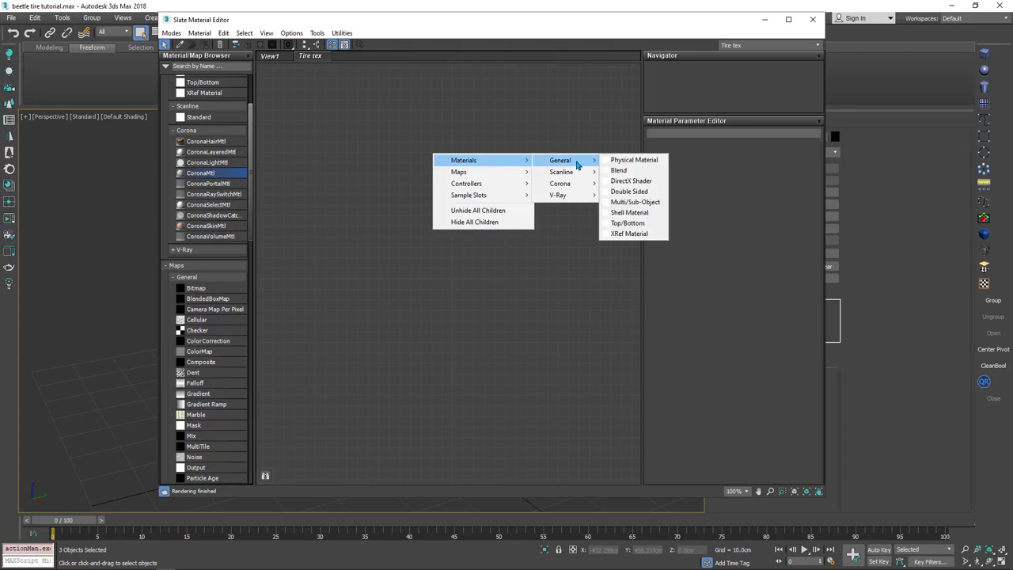
left_click(635, 162)
left_click_drag(451, 199, 552, 210)
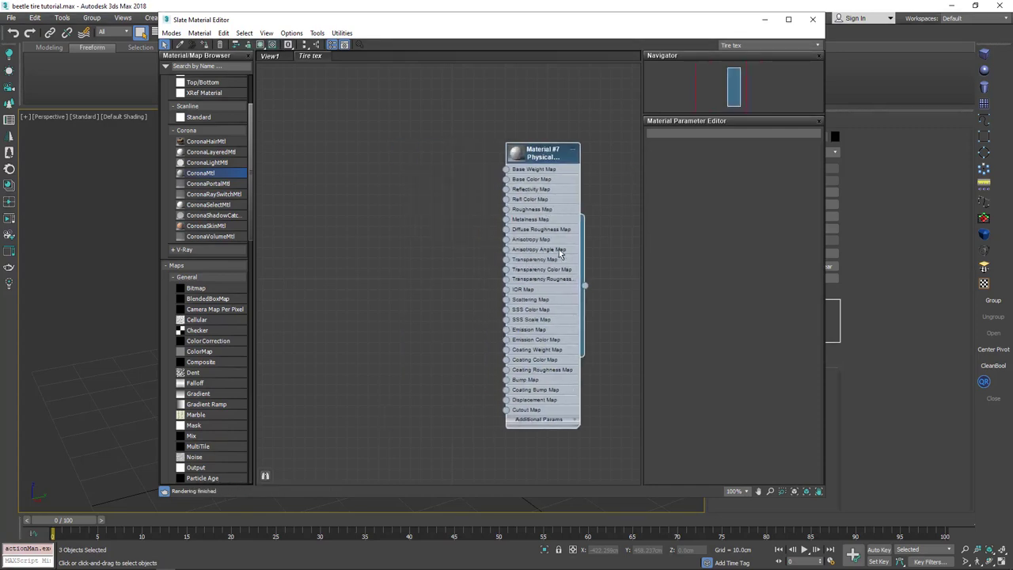
scroll(214, 201, "up", 4)
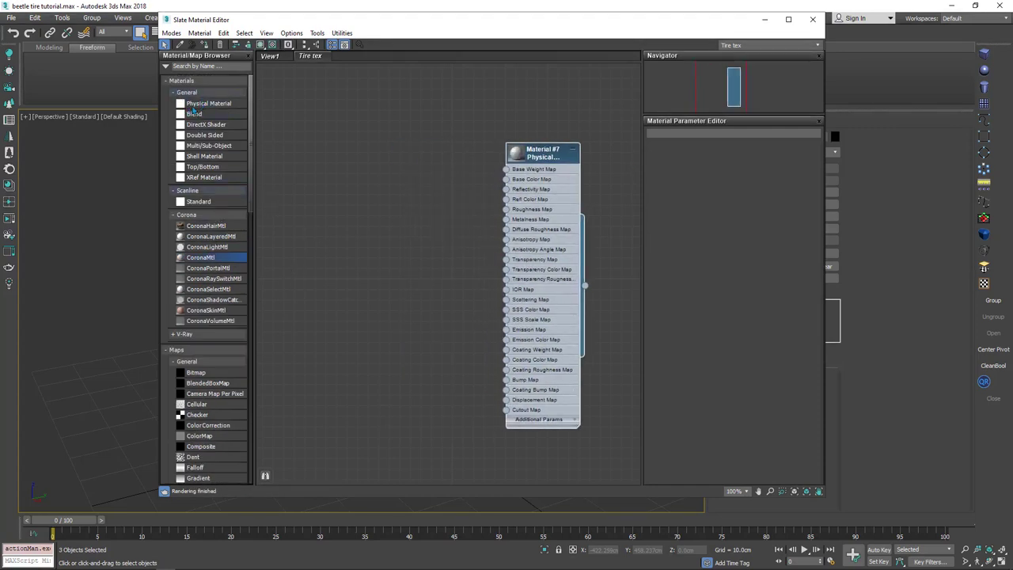
left_click_drag(190, 105, 350, 135)
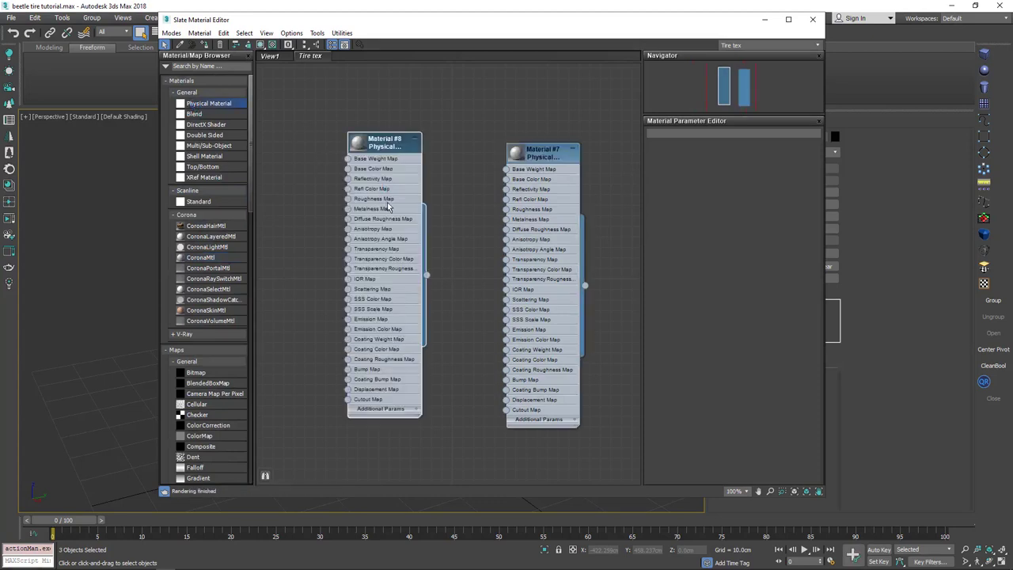
key("Delete")
- Rename the Physical Material as Tire and enlarge the preview on its node
key("z")
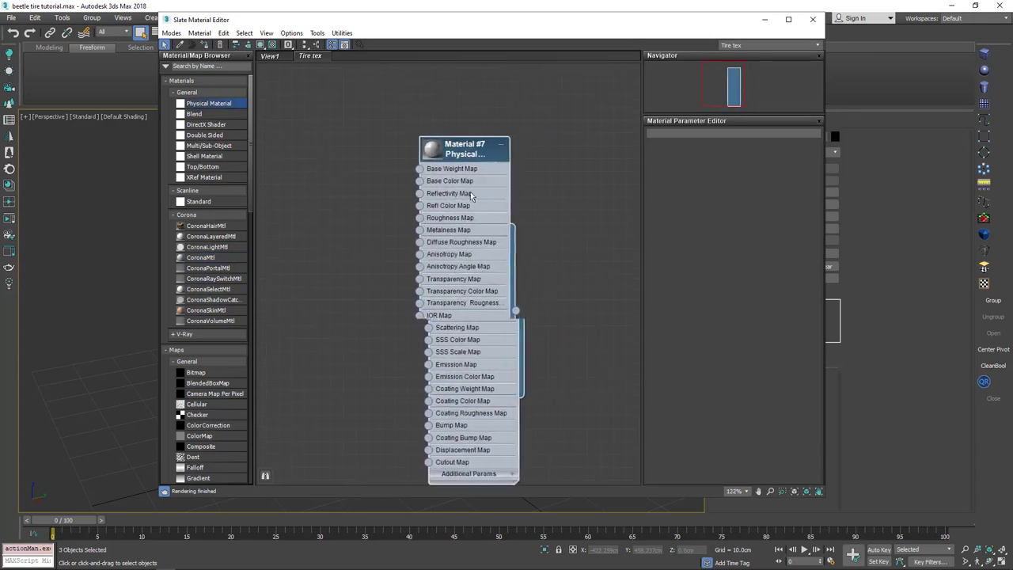
middle_click_drag(471, 193, 472, 190)
double_click(456, 212)
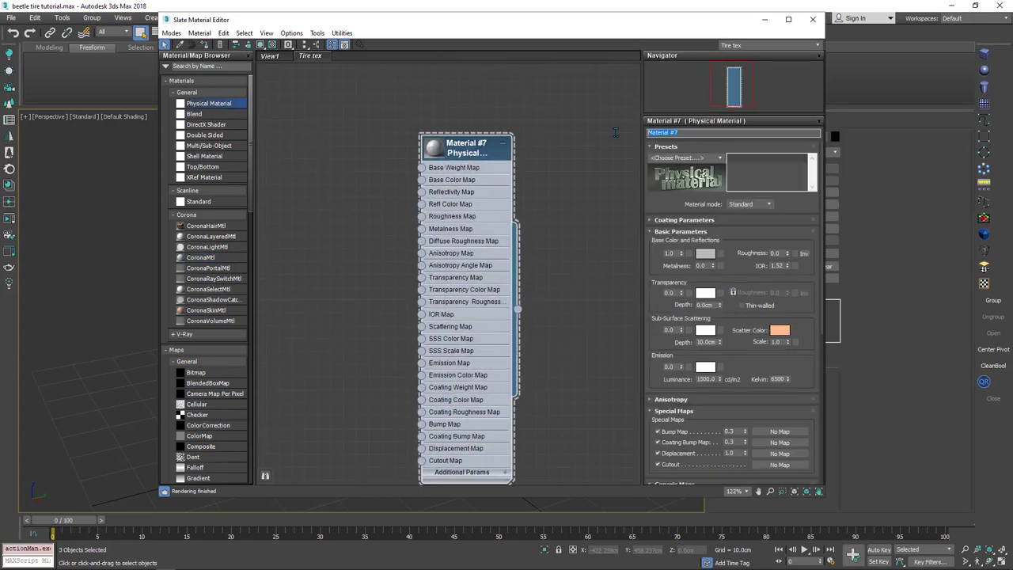
type("Tire")
left_click_drag(511, 23, 727, 33)
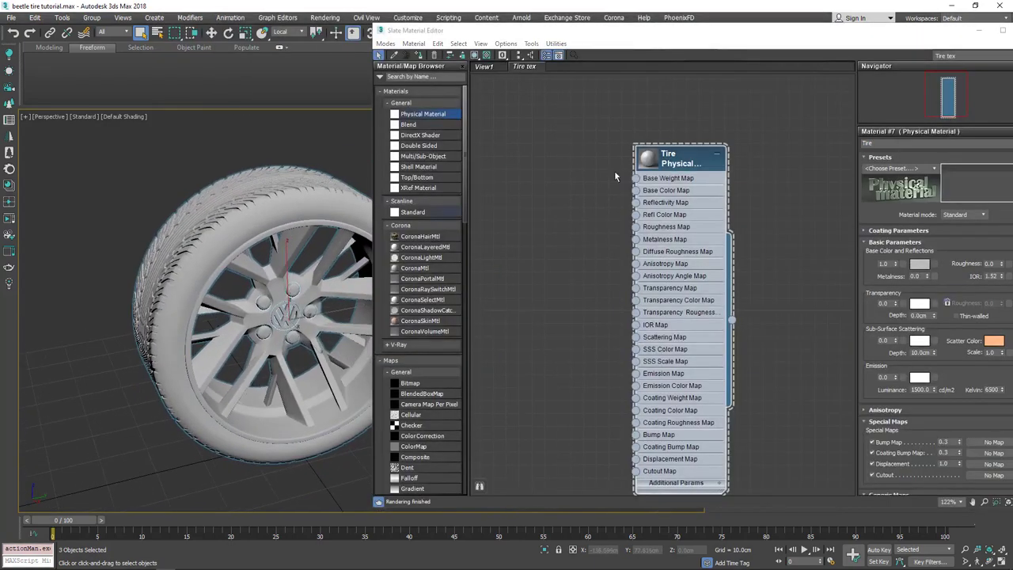
double_click(649, 158)
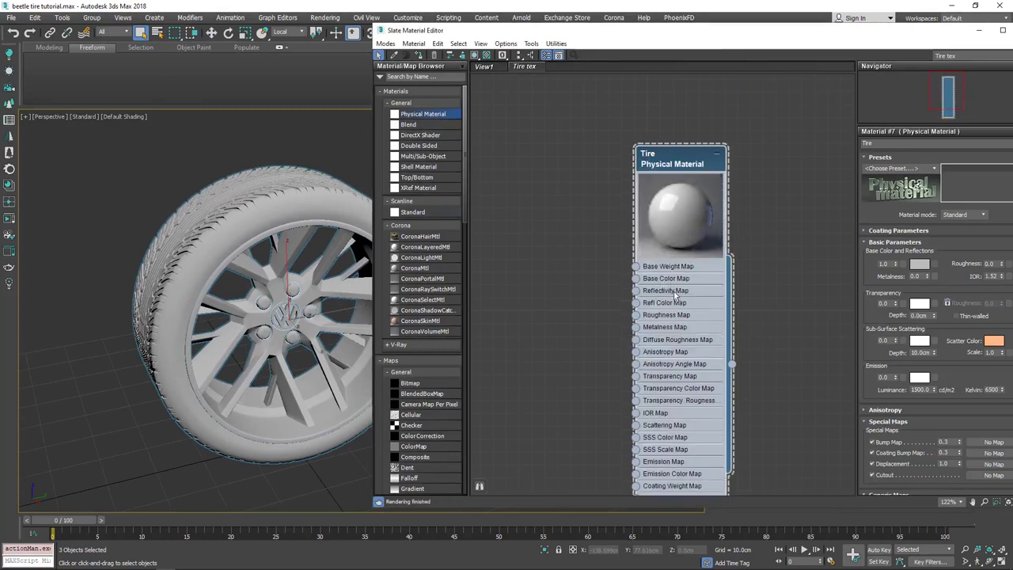
- Assign the Tire material to the rubber tire object only, not to the whole wheel selection
left_click_drag(731, 364, 213, 235)
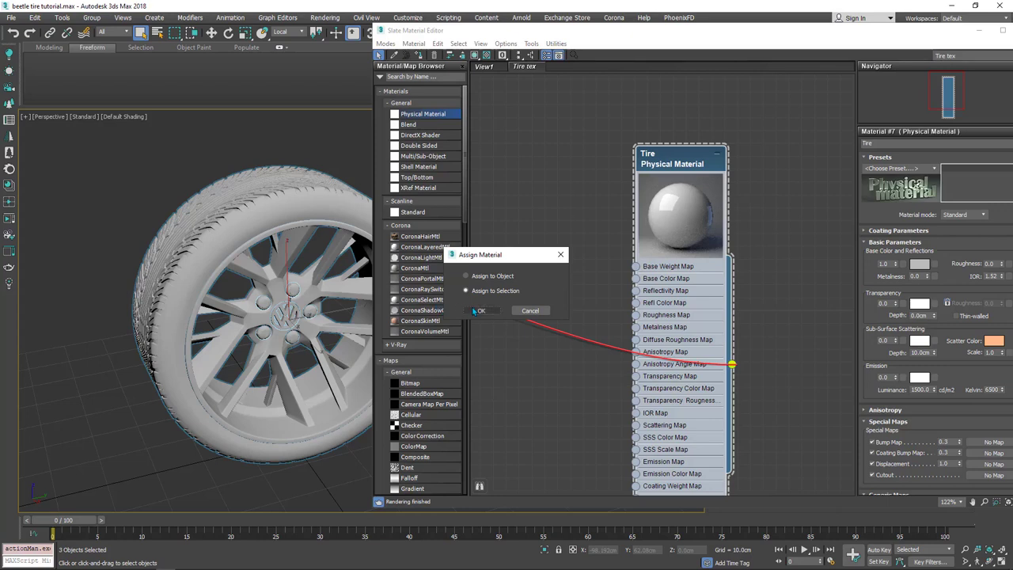
left_click(531, 310)
left_click(257, 191)
left_click_drag(732, 364, 252, 229)
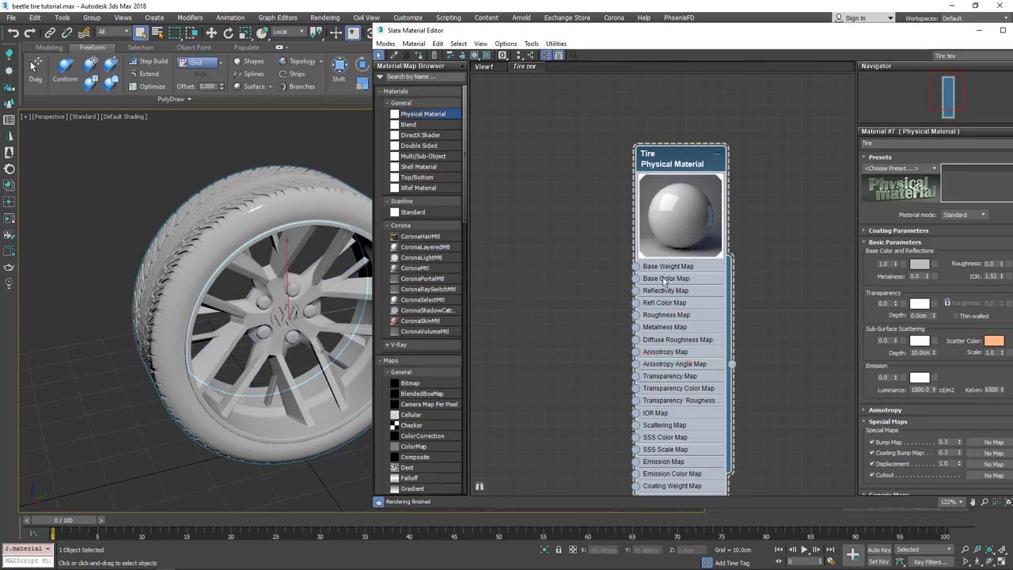
- Connect a Bitmap map to the Tire material's Base Color Map input, using Tire_Base_Color.jpg from the Texture folder
left_click_drag(657, 150, 677, 85)
left_click_drag(675, 34, 502, 32)
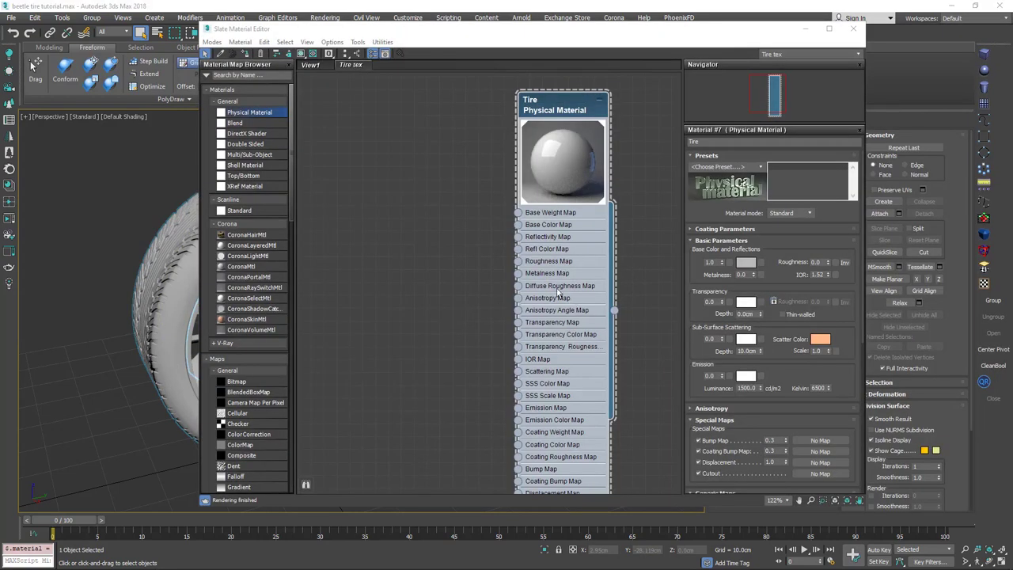
left_click_drag(518, 225, 419, 224)
mouse_move(440, 230)
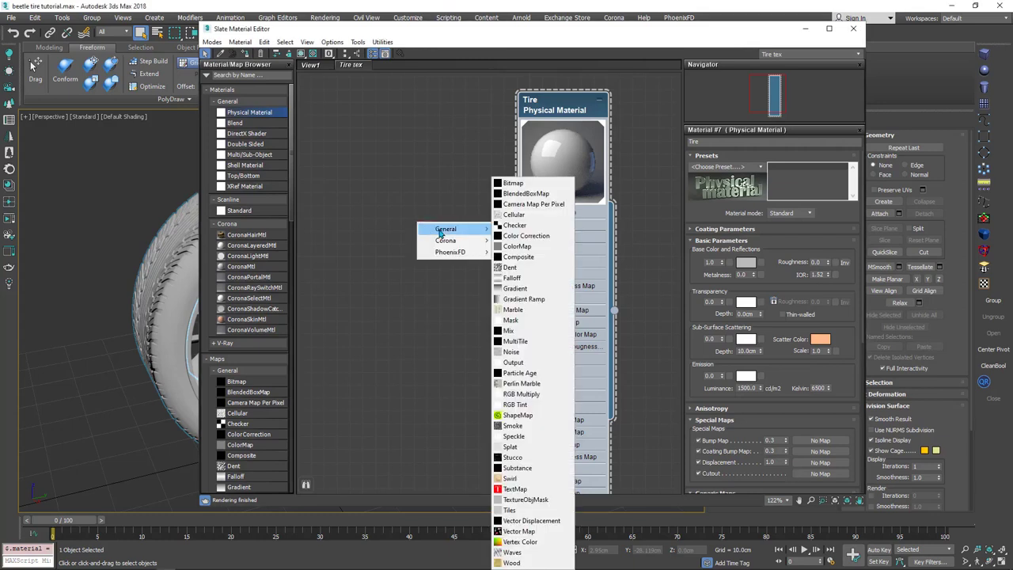
left_click(512, 185)
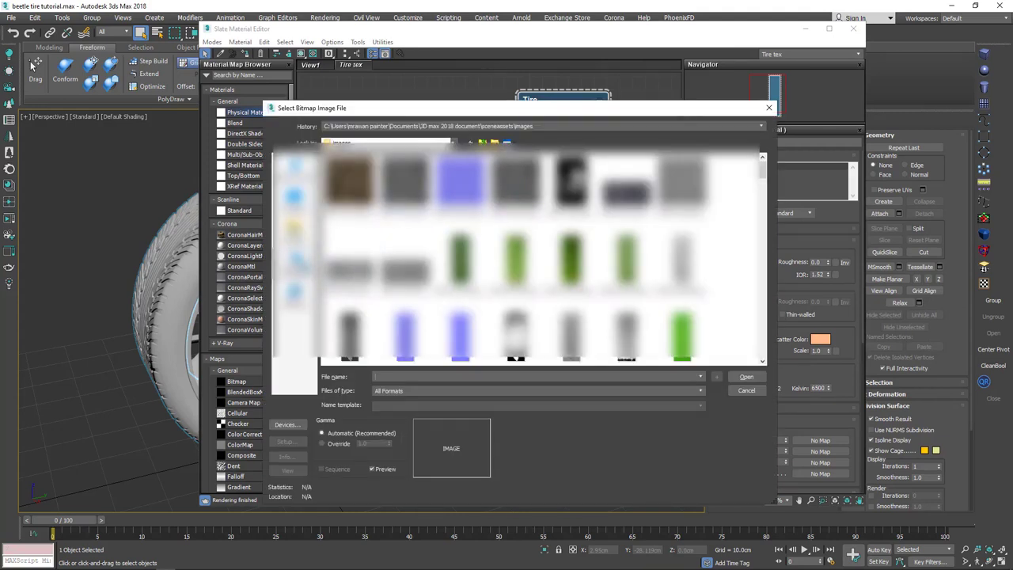
left_click(295, 257)
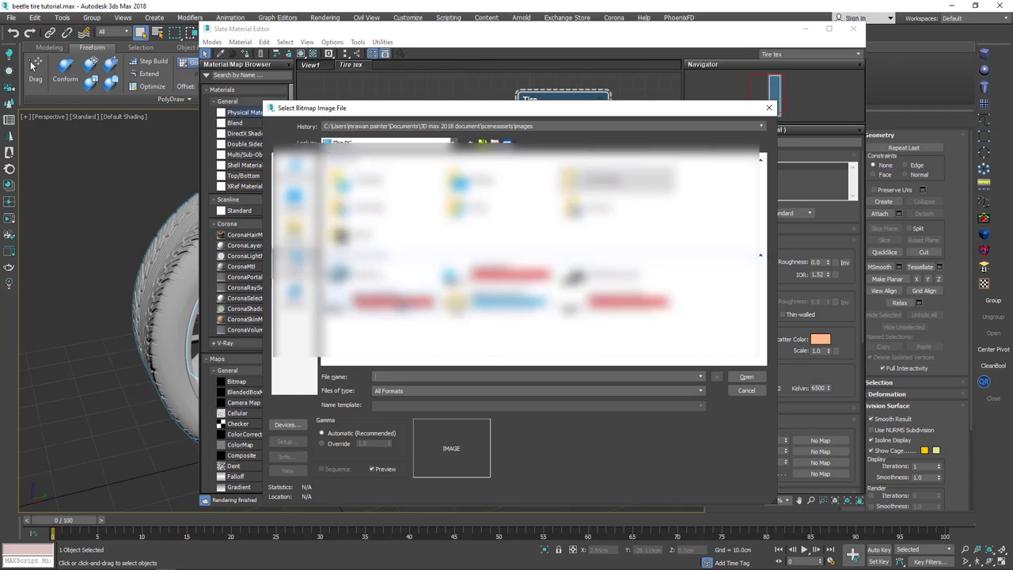
double_click(400, 304)
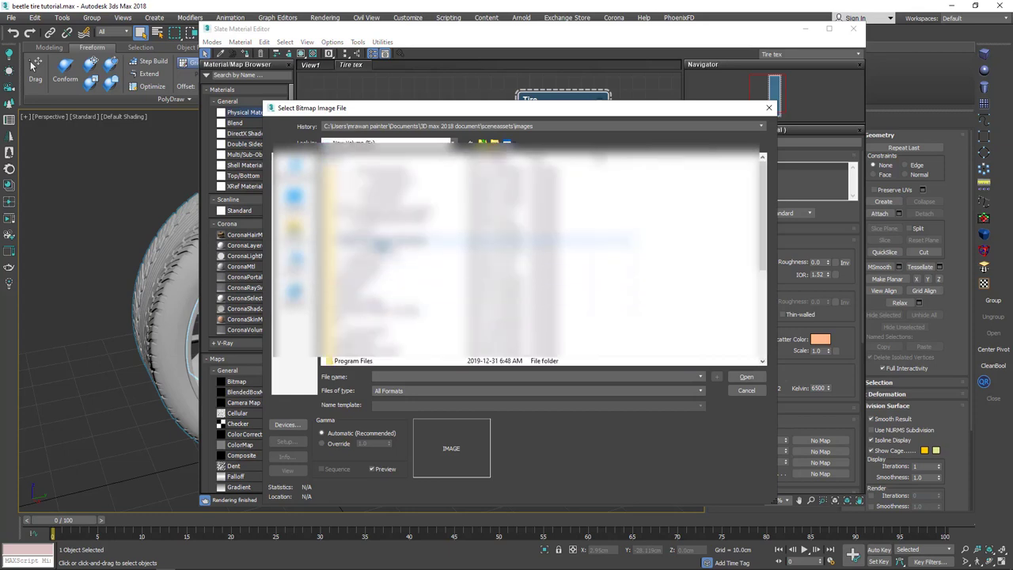
double_click(379, 253)
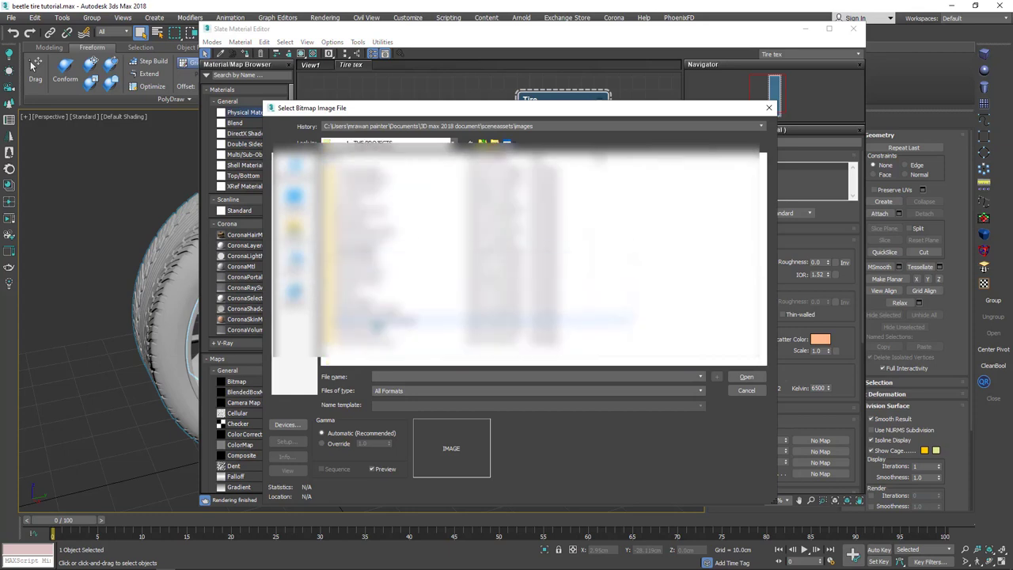
double_click(375, 323)
double_click(350, 179)
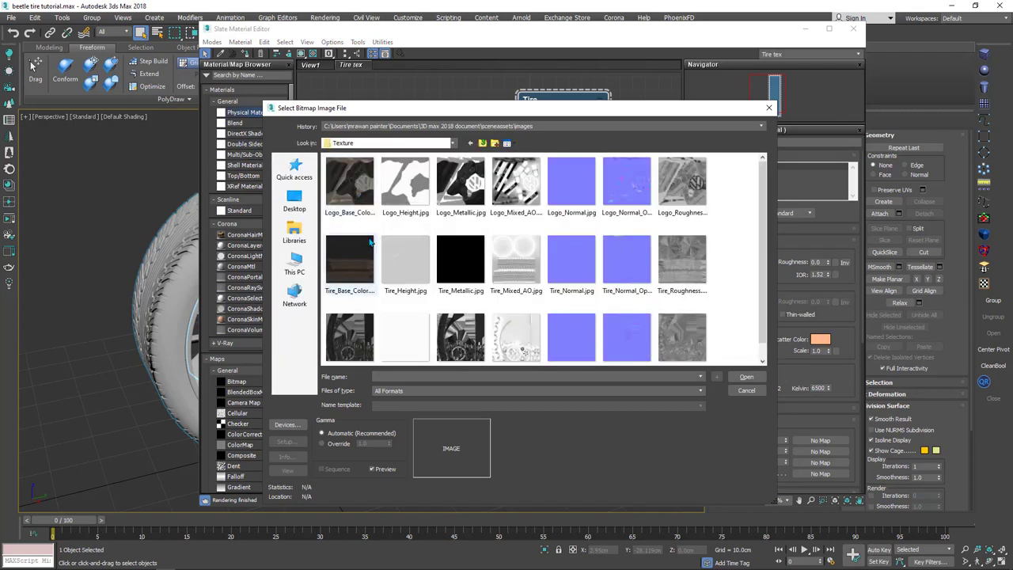
left_click(351, 276)
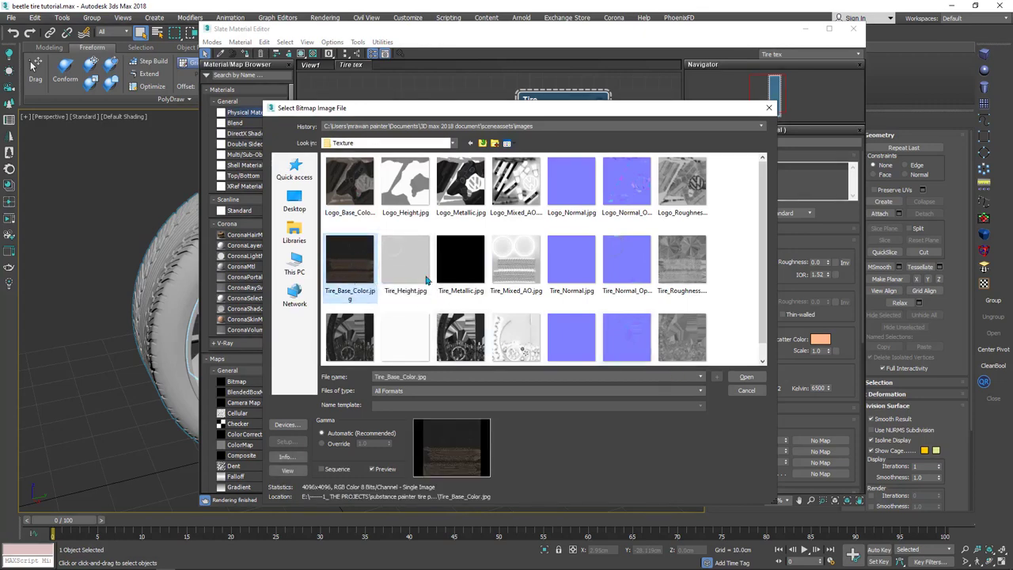
left_click(747, 378)
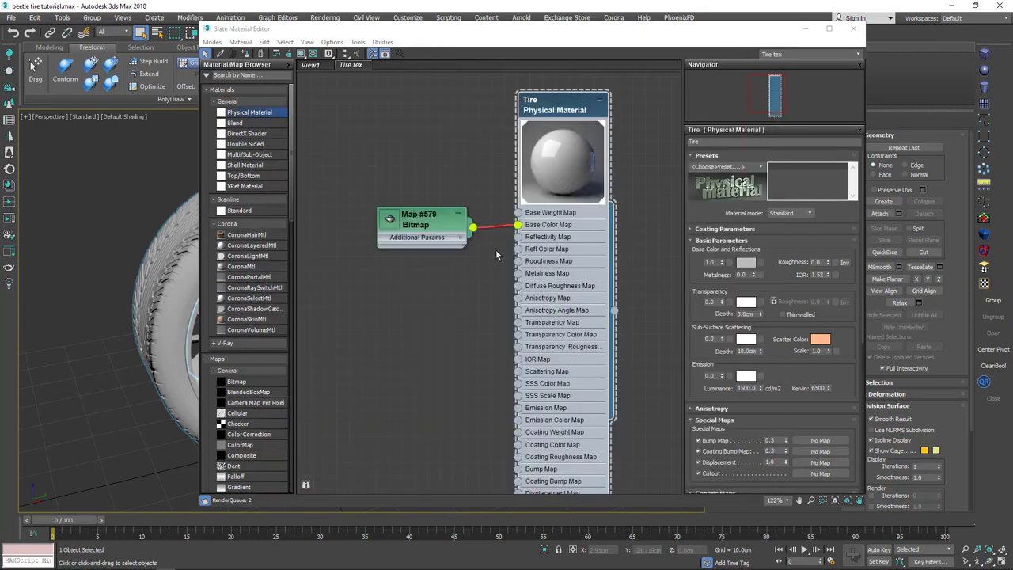
- Show the shaded Tire material in the viewport and inspect the textured tire
middle_click_drag(438, 185, 415, 191)
left_click_drag(412, 33, 503, 33)
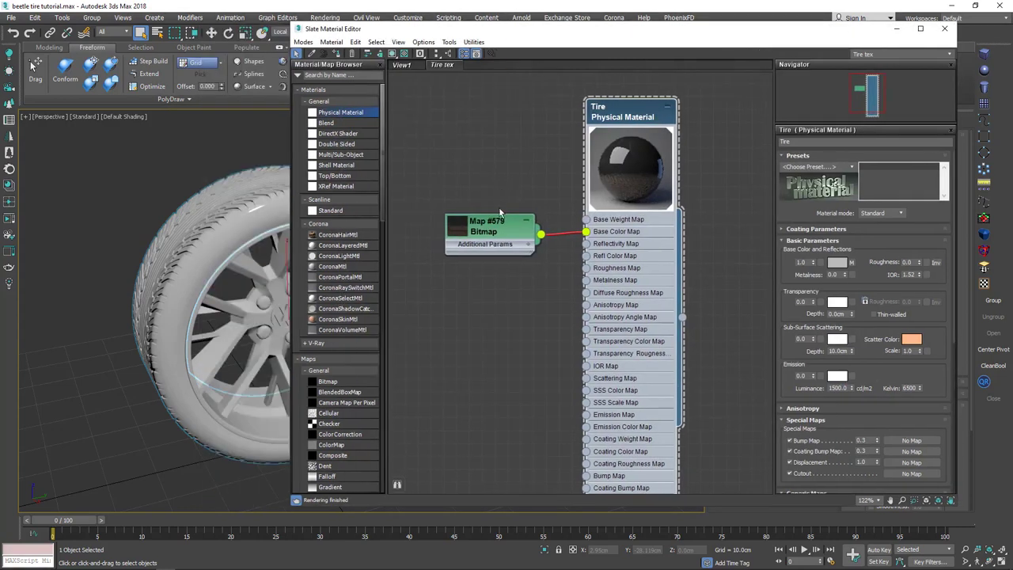
middle_click_drag(503, 229, 483, 226)
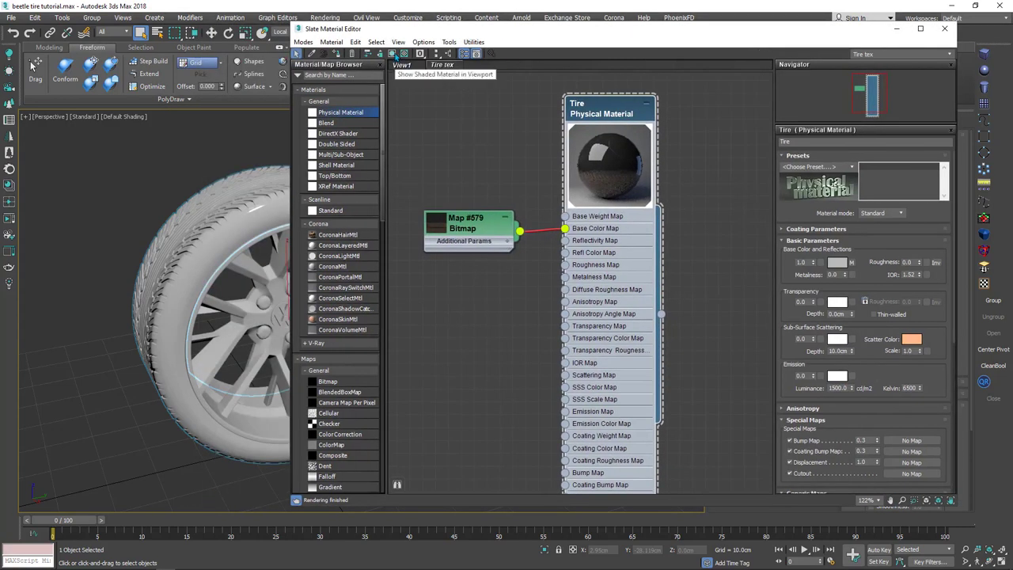
left_click(392, 54)
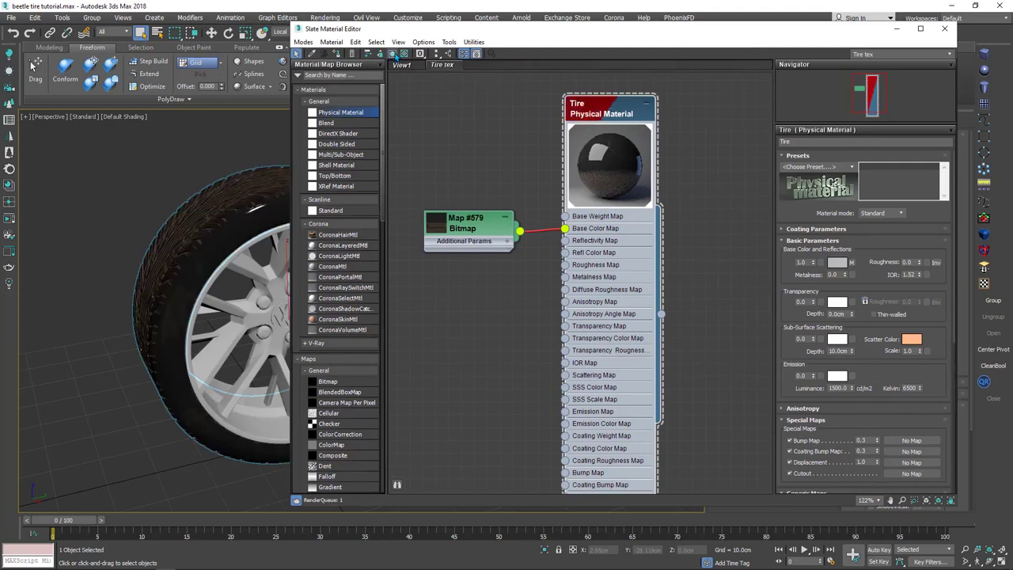
mouse_move(245, 253)
middle_mouse_down("alt")
mouse_move(213, 244)
mouse_move(214, 263)
middle_mouse_up("alt")
scroll(214, 263, "up", 3)
left_click_drag(467, 33, 661, 37)
middle_click_drag(173, 343, 240, 225, "alt")
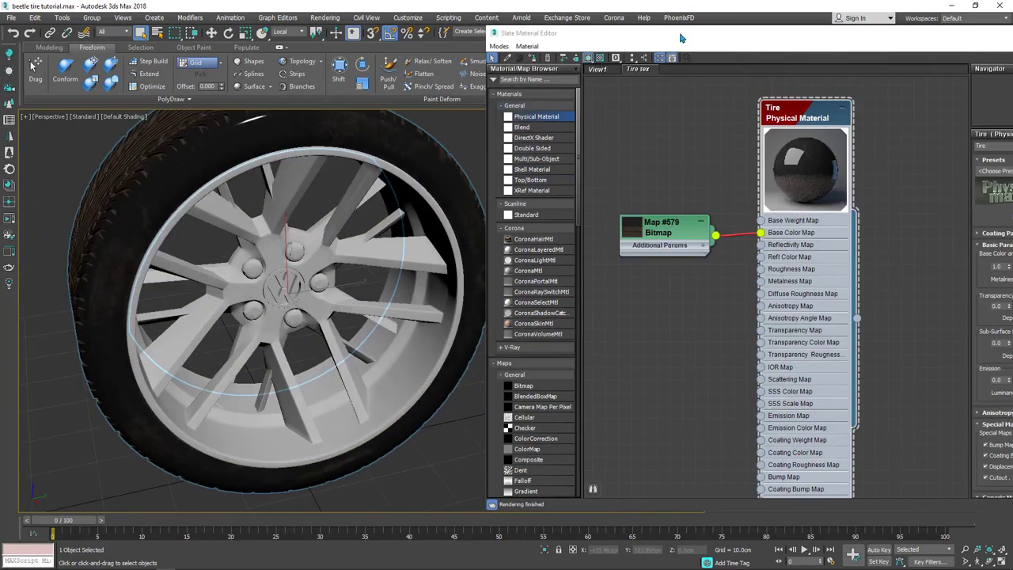
- Duplicate the base color Bitmap node and place the copy just below the original
left_click_drag(683, 36, 548, 31)
middle_click_drag(551, 246, 585, 194)
scroll(567, 197, "down", 1)
left_click(584, 192)
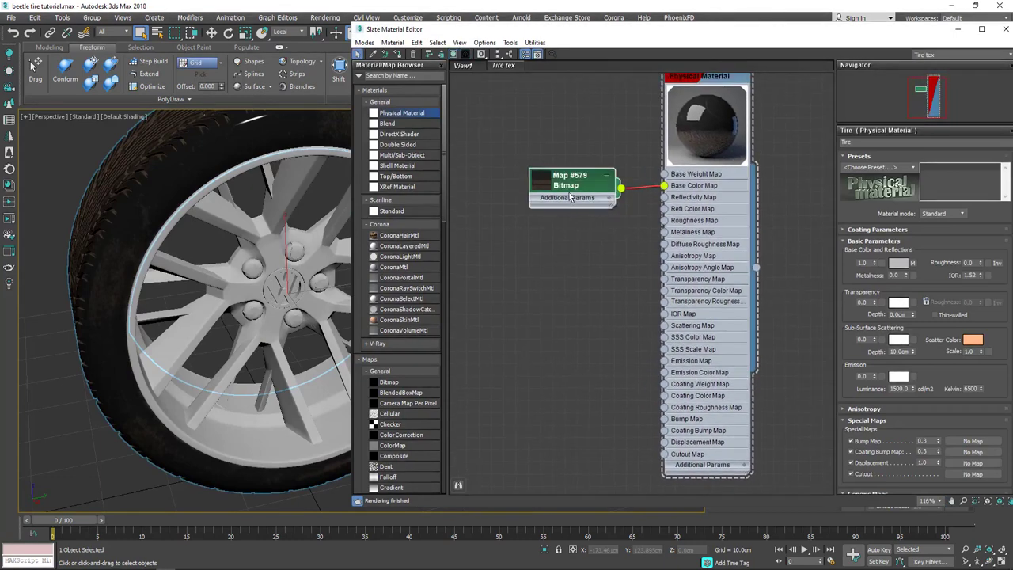
left_click_drag(569, 198, 560, 252, "shift")
left_click_drag(602, 34, 571, 32)
left_click_drag(522, 245, 523, 244)
- Replace the copied Bitmap node's image with Tire_Roughness.jpg, overriding the gamma at 1.0
double_click(528, 245)
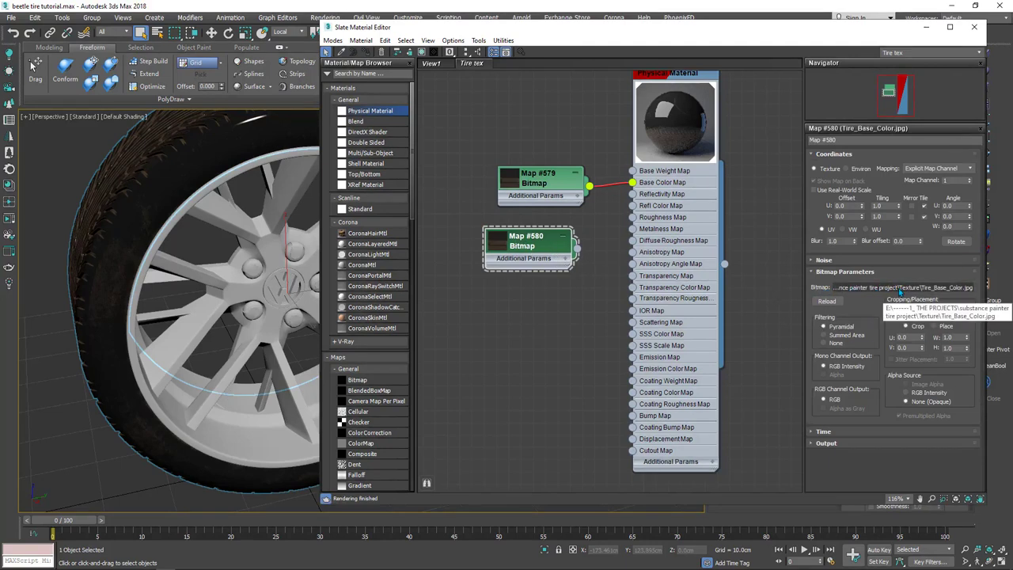
left_click(897, 288)
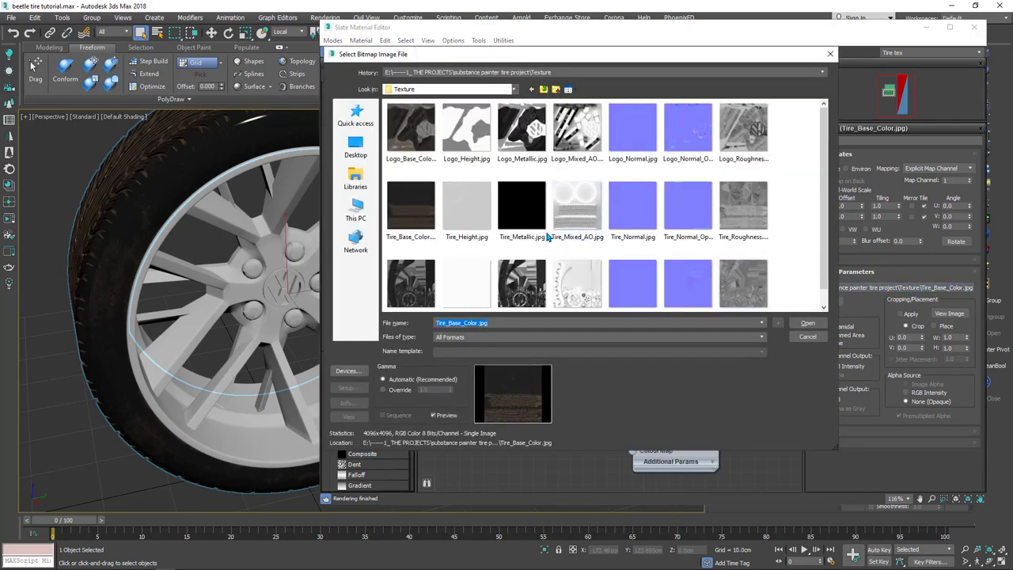
left_click(744, 222)
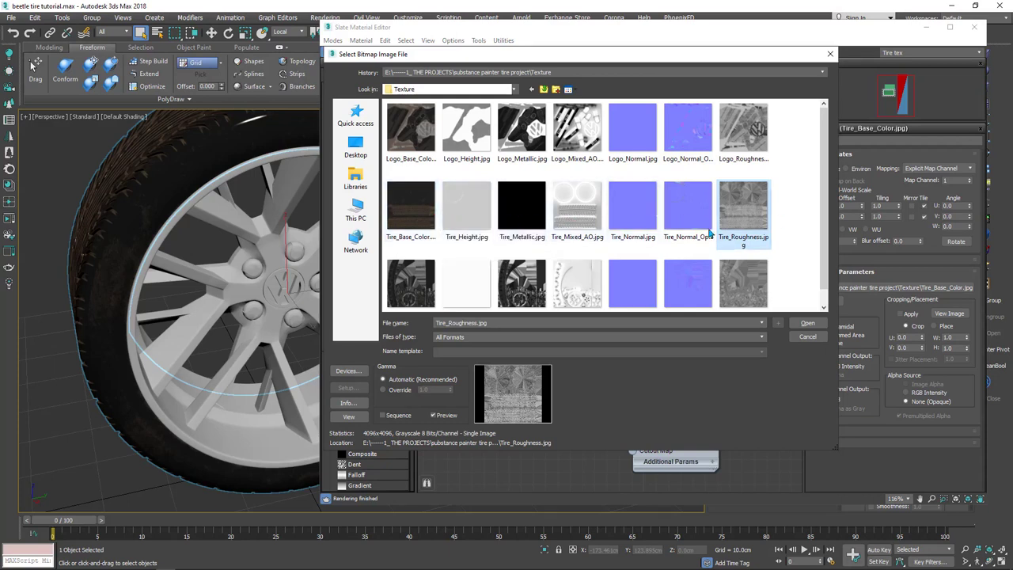
left_click(391, 392)
double_click(424, 391)
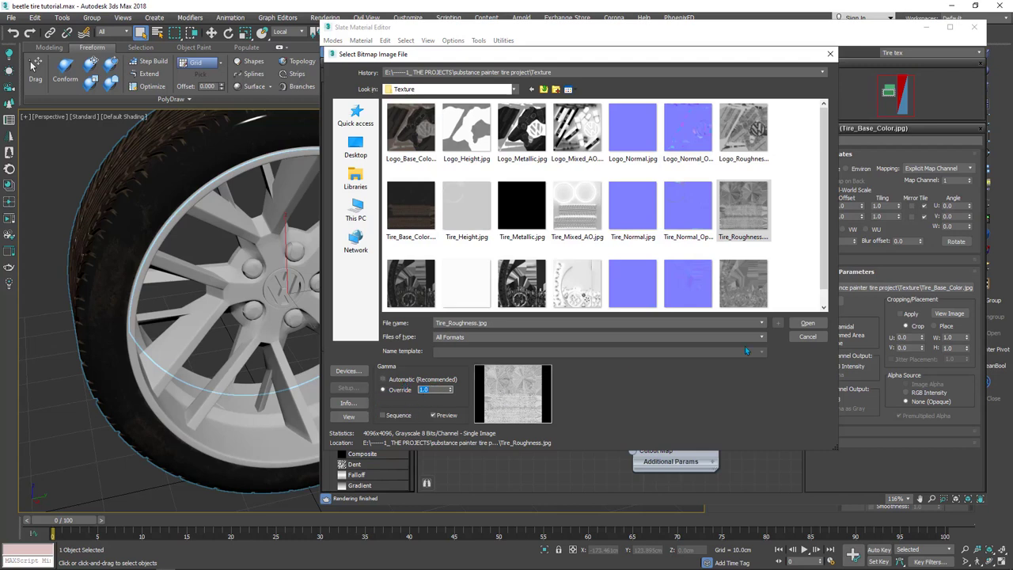
left_click(806, 323)
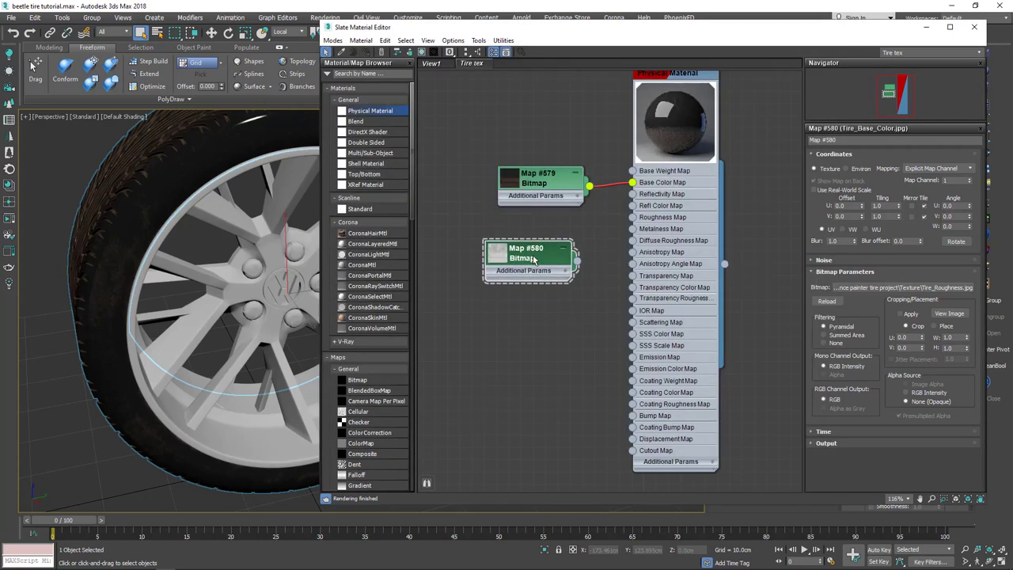
- Connect the Tire_Roughness.jpg Bitmap to the Tire material's Roughness Map input and tidy the node's placement beside the material
double_click(529, 266)
left_click_drag(528, 261, 493, 251)
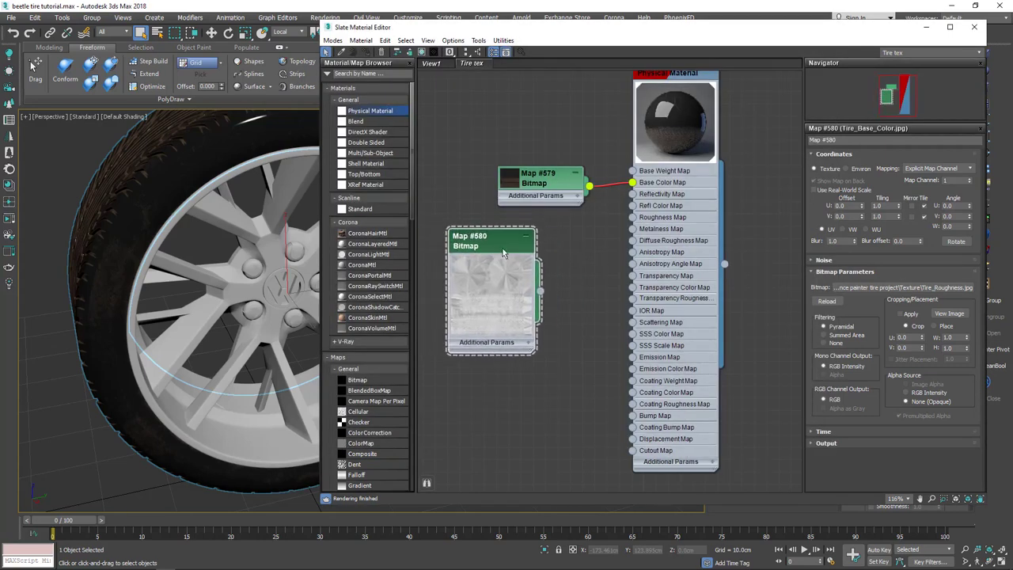
scroll(562, 277, "up", 1)
middle_click_drag(562, 276, 543, 326)
left_click_drag(535, 226, 508, 173)
left_click_drag(478, 295, 491, 242)
scroll(532, 269, "up", 1)
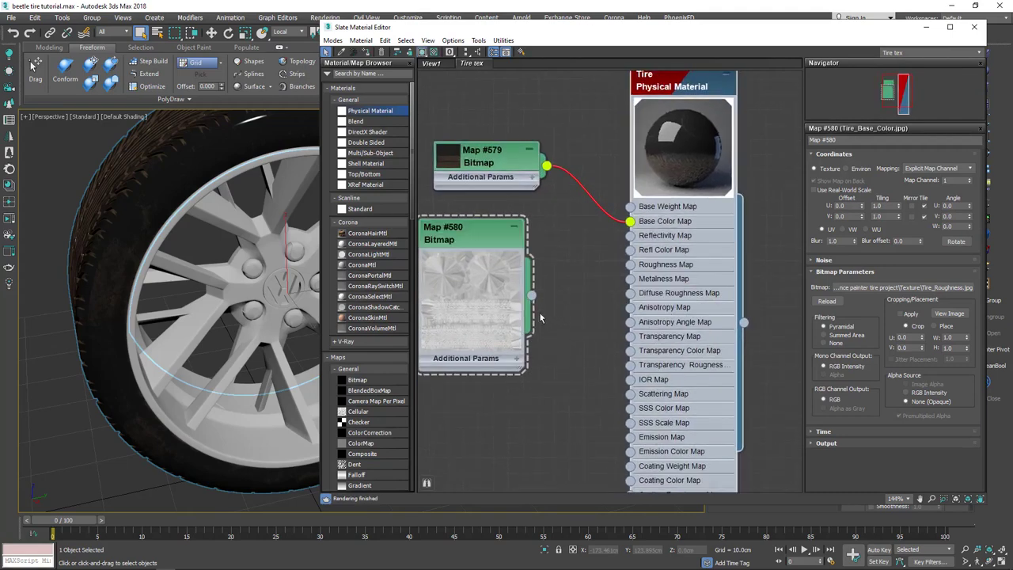
left_click_drag(531, 298, 631, 267)
left_click_drag(671, 176, 685, 191)
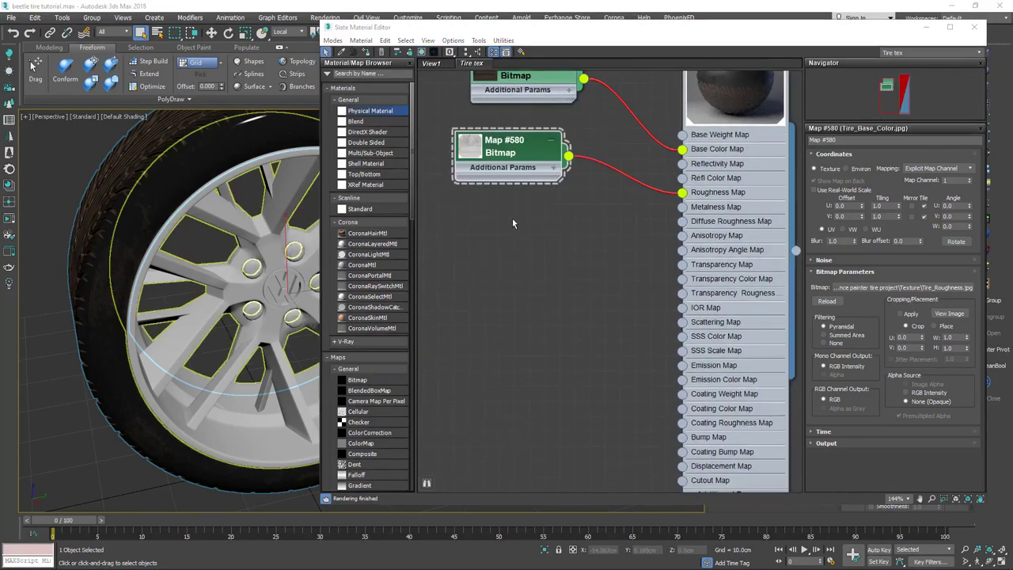
- Duplicate the roughness Bitmap node and place the copy just below the original
left_click(522, 158)
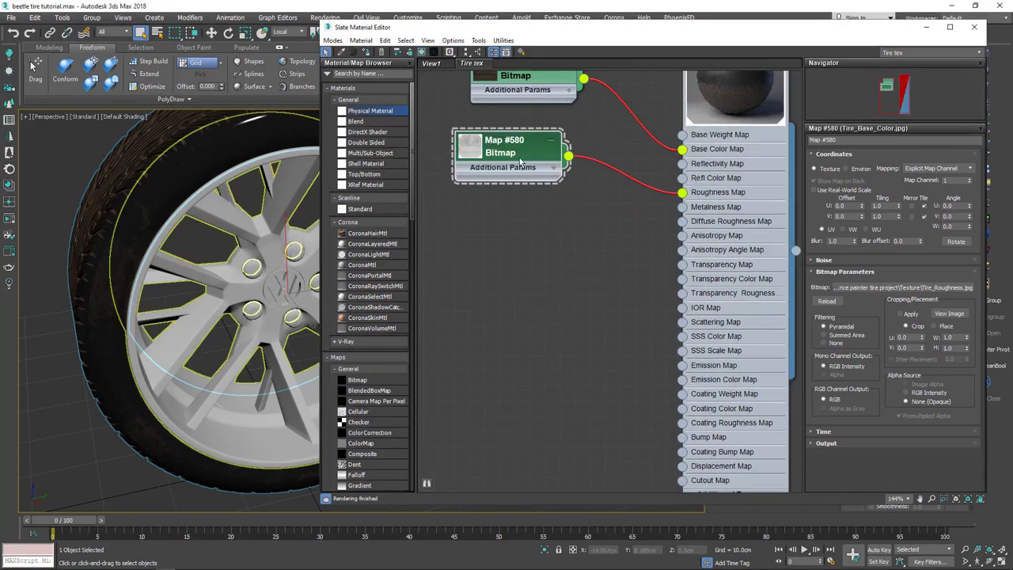
left_click_drag(509, 160, 512, 267, "shift")
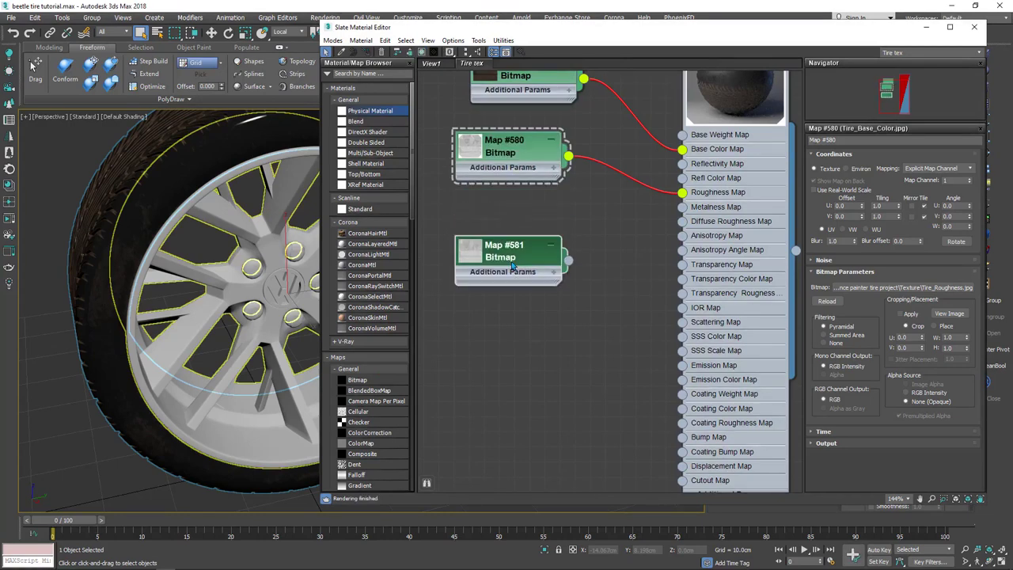
double_click(506, 251)
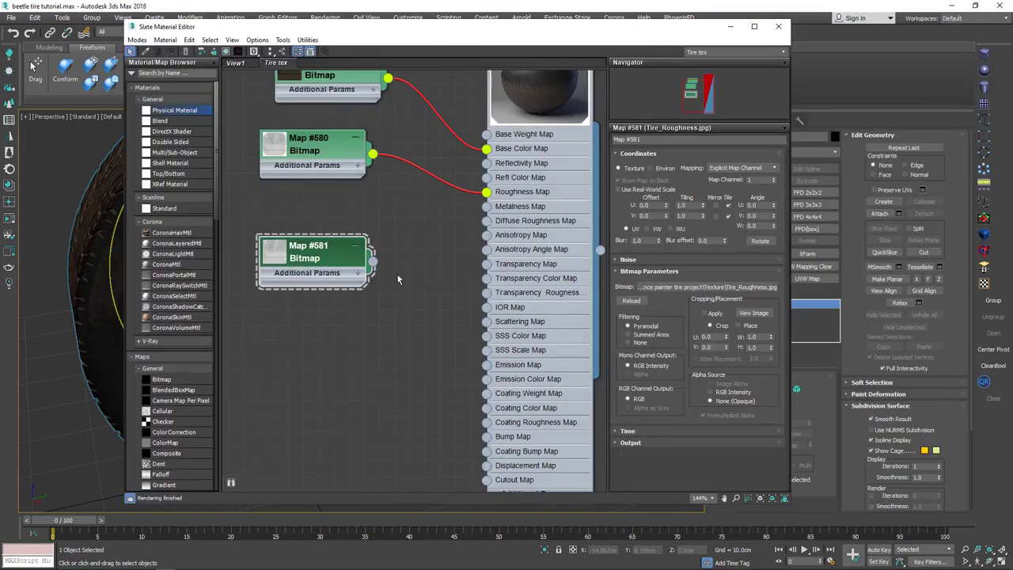
left_click_drag(313, 267, 318, 251)
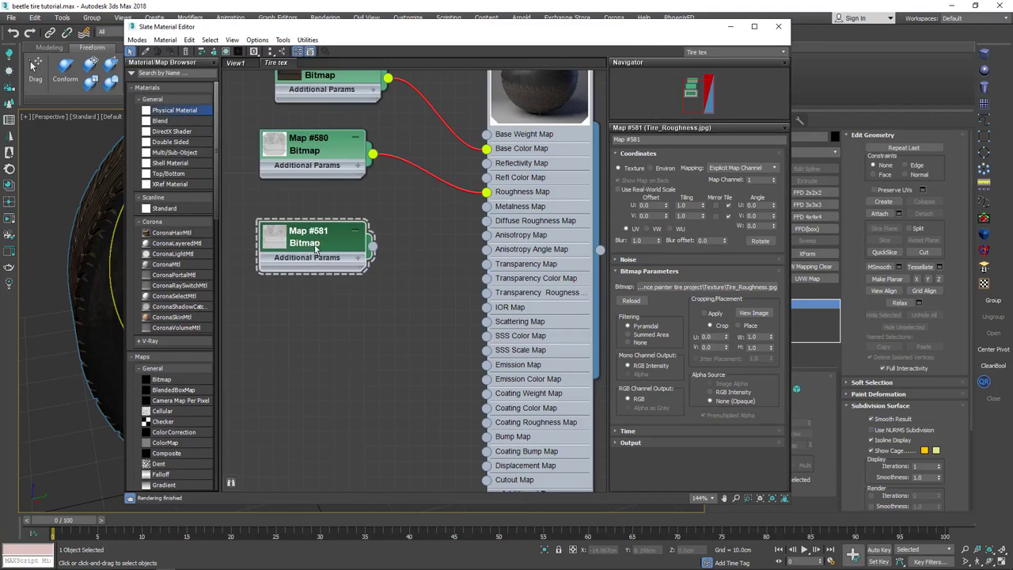
- Replace the new copy's image with Tire_Normal_OpenGL.jpg, keeping the gamma override at 1.0, and show the node's large preview
left_click(722, 288)
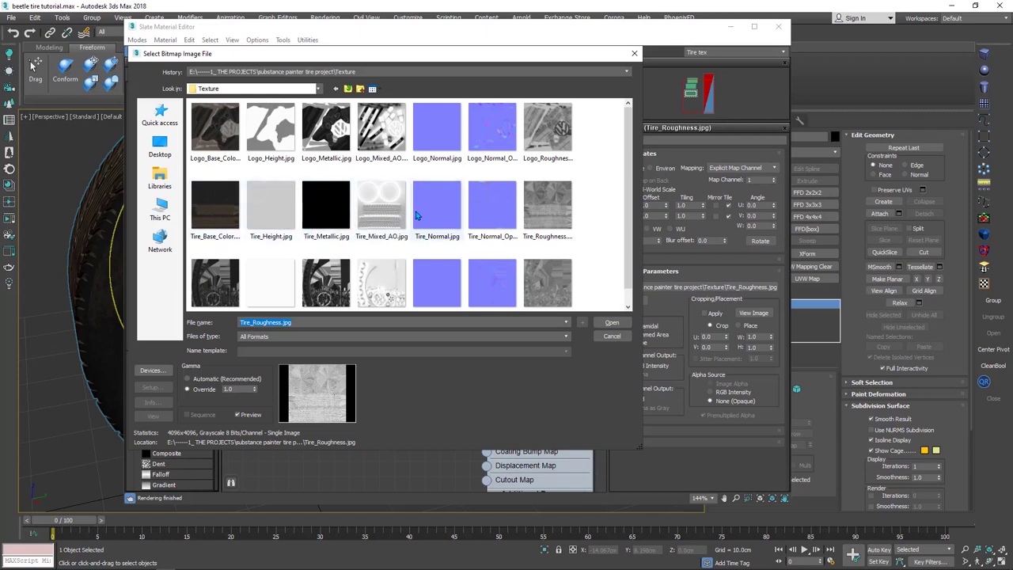
left_click(490, 202)
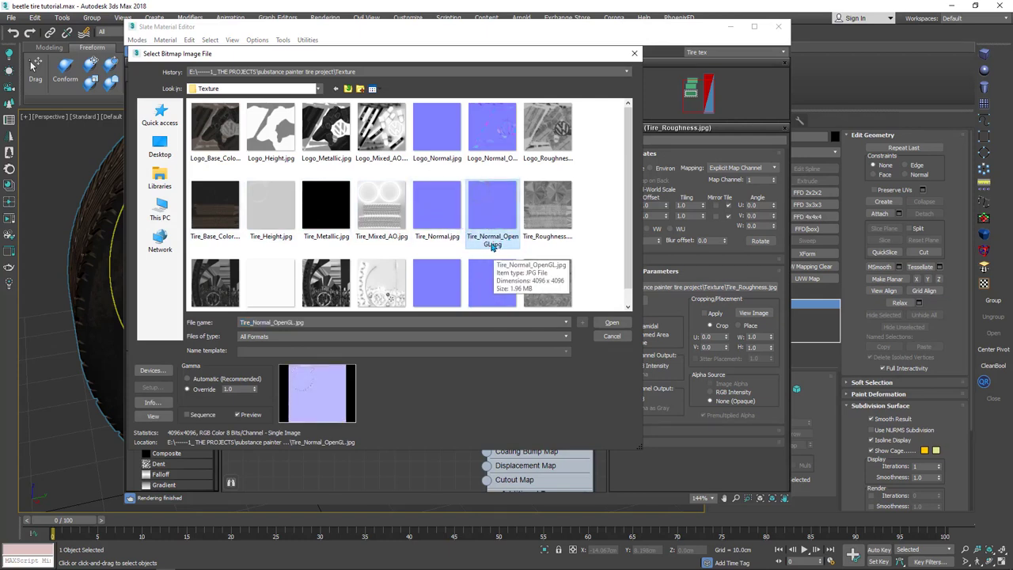
left_click(240, 388)
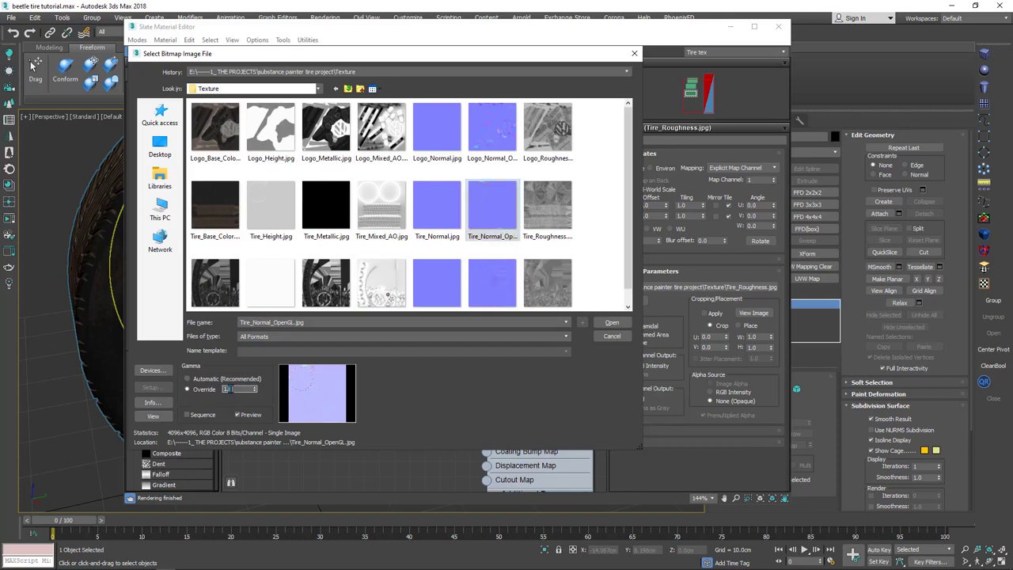
left_click(611, 323)
middle_click_drag(270, 246, 379, 245)
double_click(379, 243)
left_click_drag(421, 244, 295, 261)
- Add a CoronaNormal map, feed the normal Bitmap into its Normal map input, and connect it to the Tire material's Bump Map input
scroll(297, 261, "down", 2)
middle_click_drag(398, 310, 344, 245)
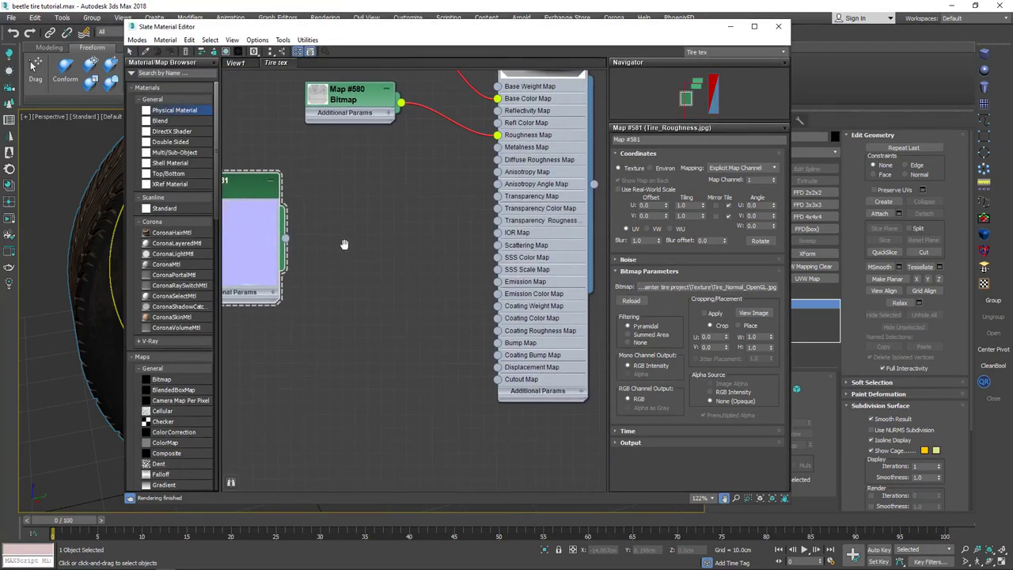
right_click(337, 232)
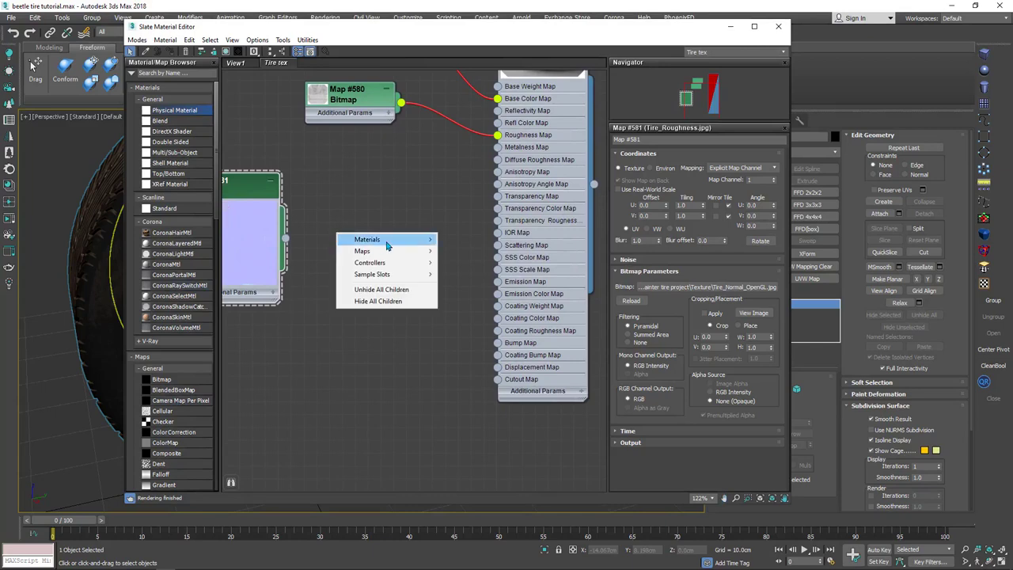
mouse_move(391, 257)
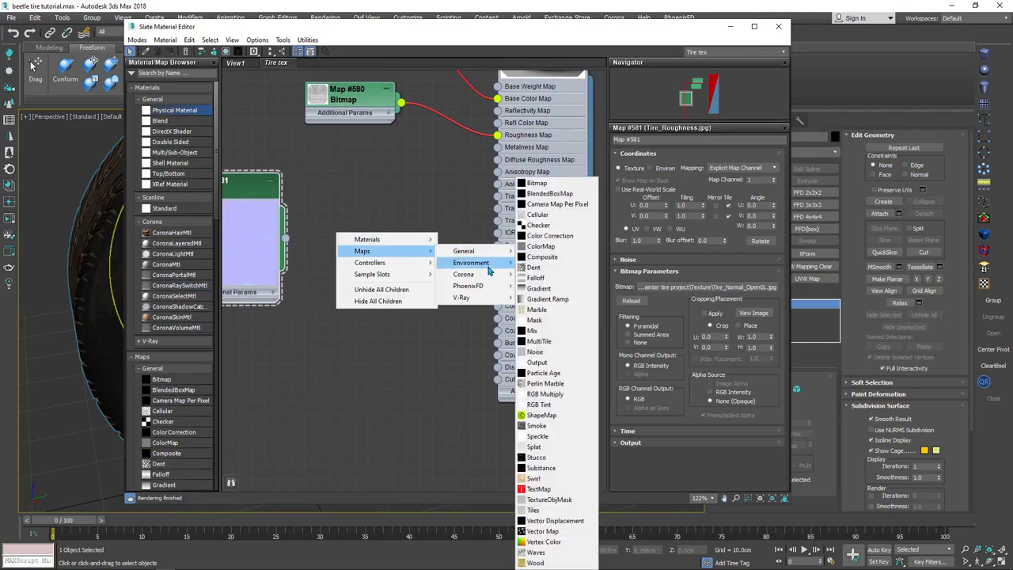
mouse_move(467, 275)
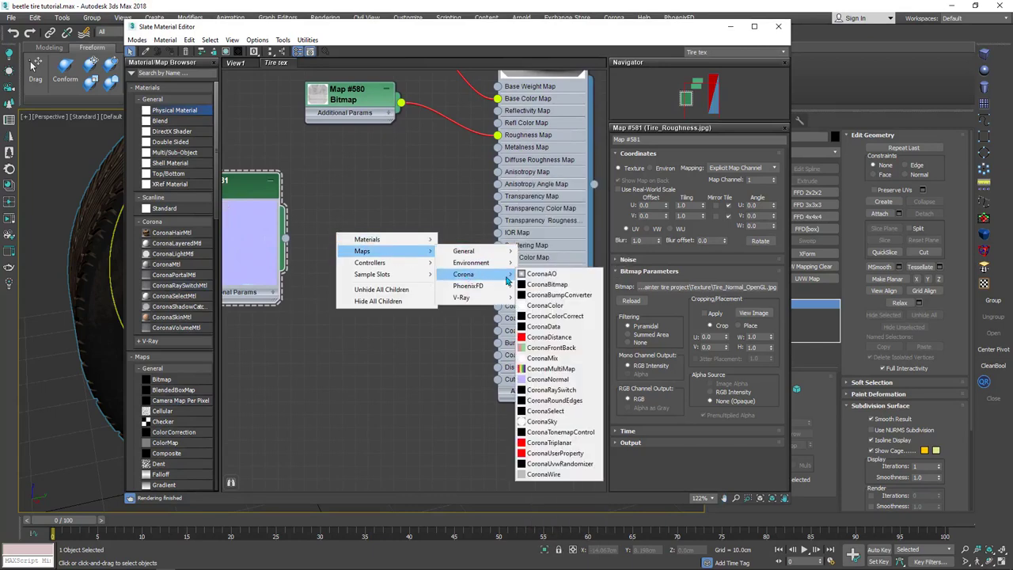
left_click(548, 384)
left_click_drag(285, 238, 343, 268)
left_click_drag(439, 271, 498, 343)
scroll(383, 232, "down", 1)
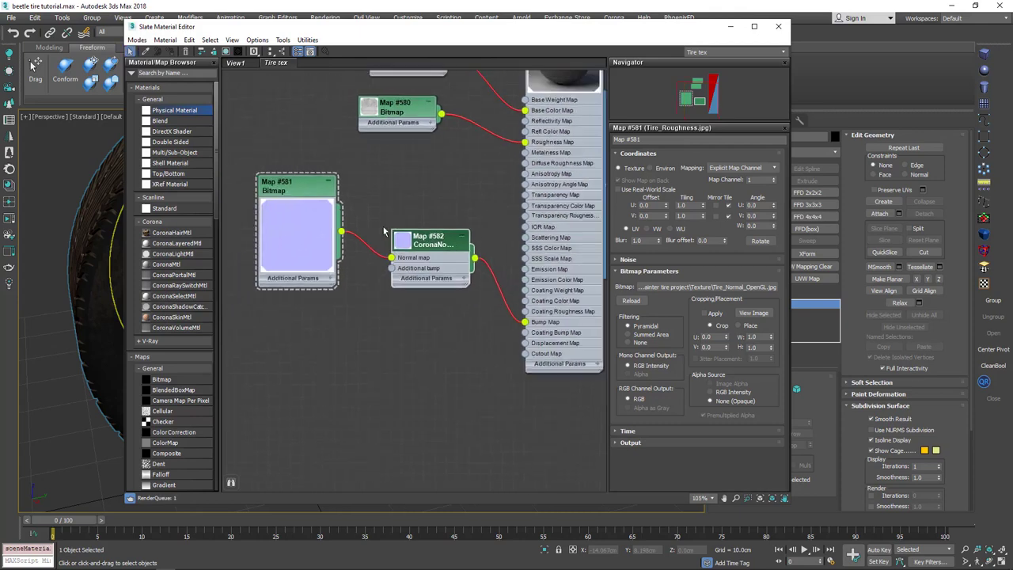
left_click_drag(435, 240, 435, 307)
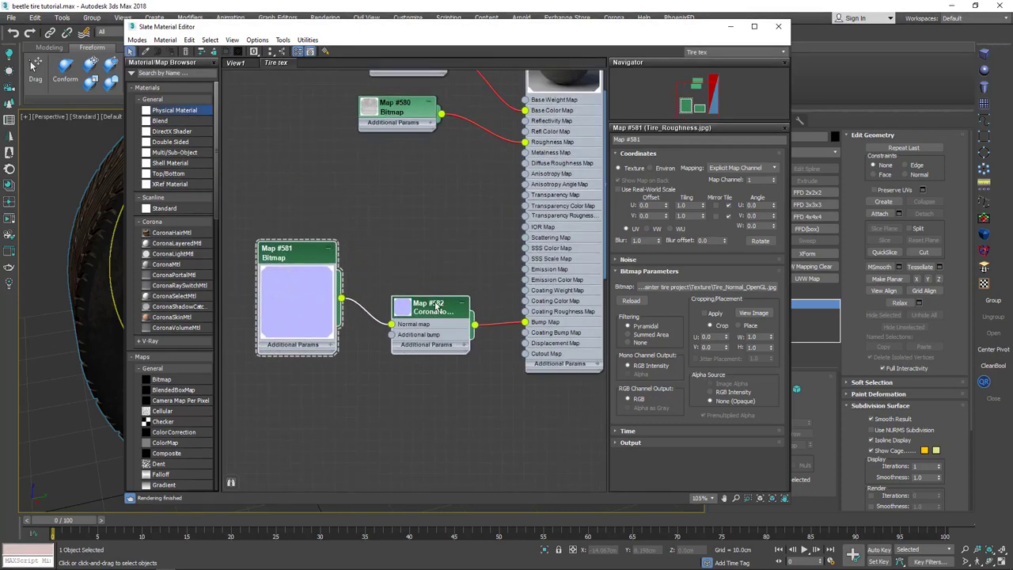
- Lower the Blur of the Tire_Normal_OpenGL.jpg Bitmap to 0.55
middle_click_drag(447, 287, 431, 328)
scroll(431, 327, "up", 2)
middle_click_drag(534, 82, 472, 174)
scroll(478, 163, "up", 1)
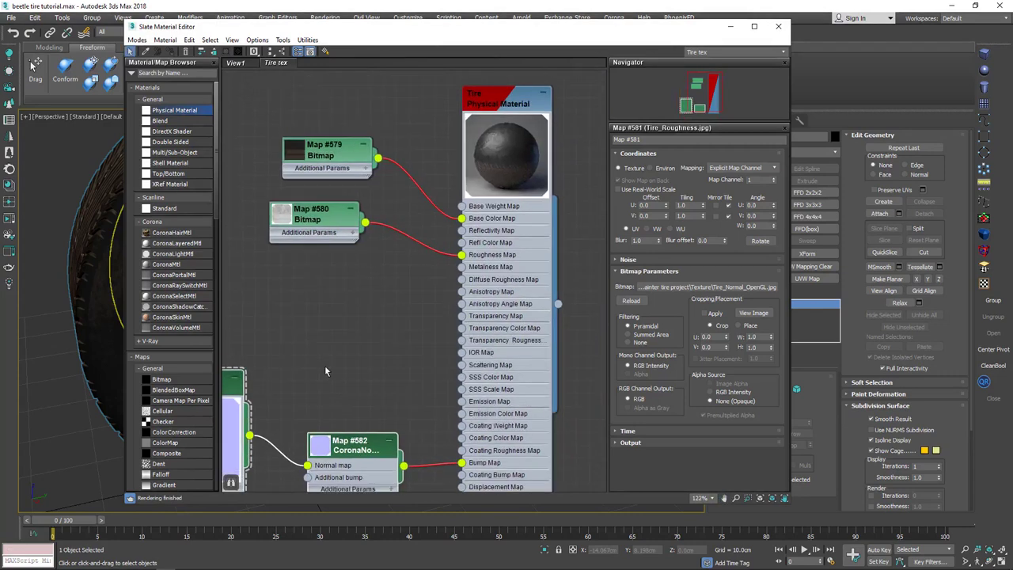
middle_click_drag(325, 371, 393, 307)
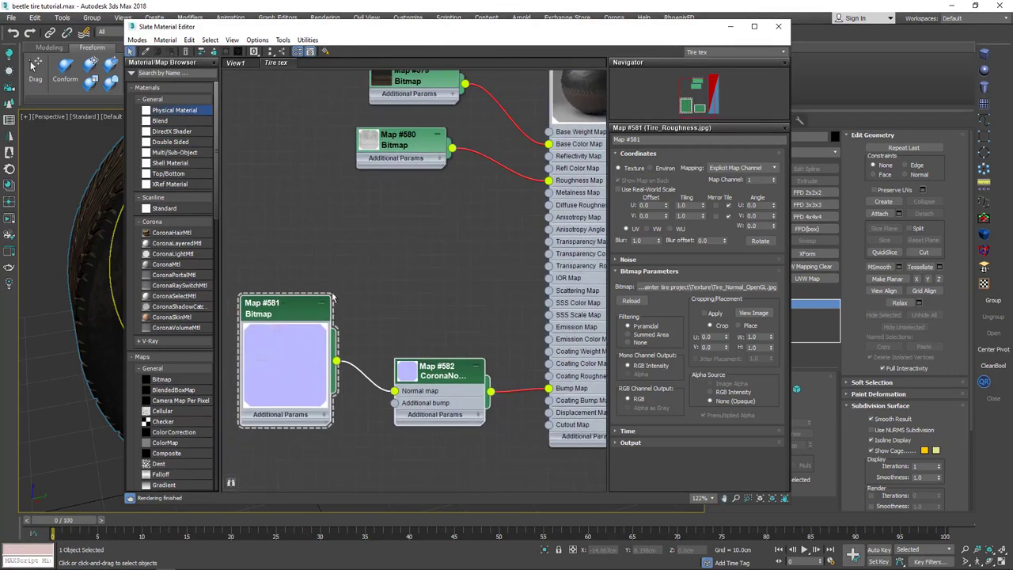
middle_click_drag(439, 313, 331, 357)
left_click_drag(648, 240, 661, 262)
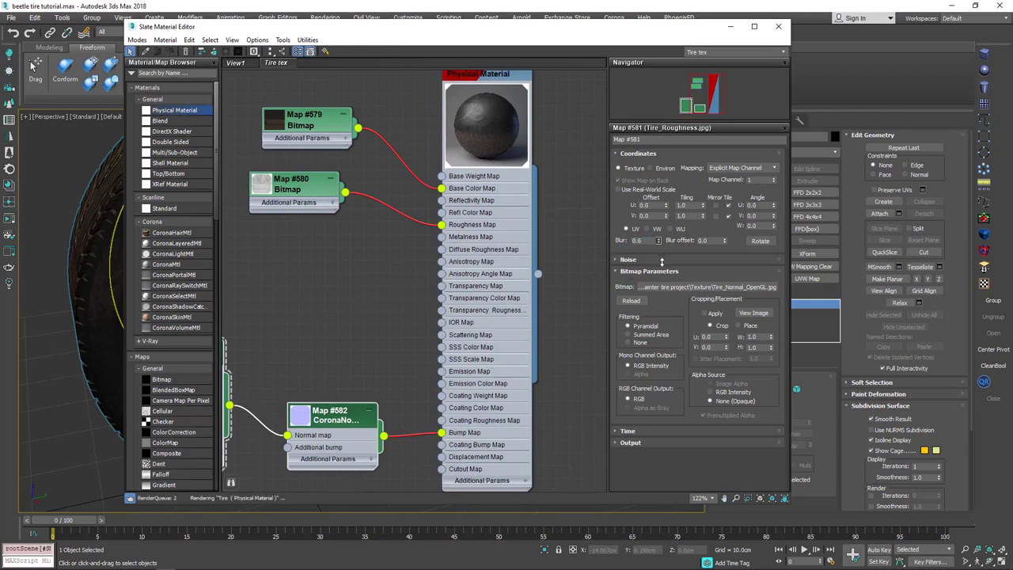
- Collapse the normal Bitmap node's preview and move the node slightly lower beside the CoronaNormal map
middle_click_drag(430, 227, 445, 260)
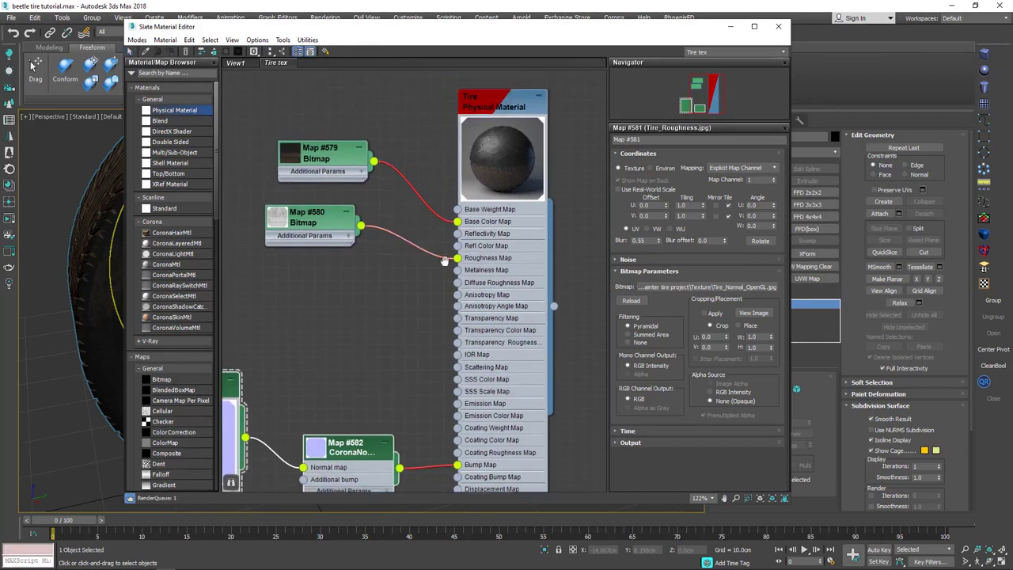
middle_click_drag(354, 324, 400, 304)
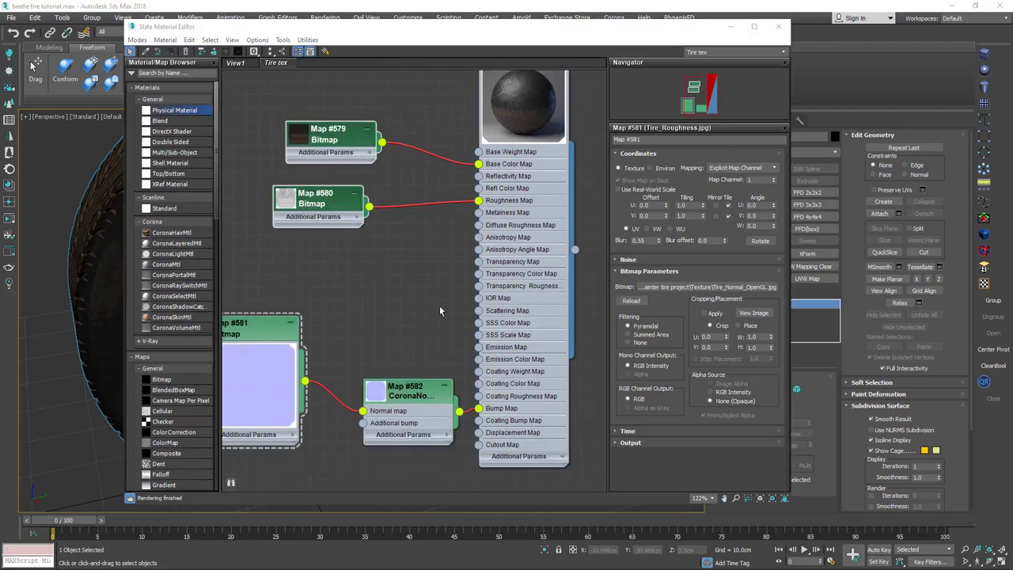
scroll(380, 297, "down", 1)
middle_click_drag(379, 298, 439, 296)
double_click(330, 356)
left_click_drag(335, 330, 348, 375)
- Duplicate the roughness Bitmap again and place the copy in the free space directly beneath it
middle_click_drag(412, 218, 388, 265)
scroll(339, 287, "up", 1)
left_click(367, 275)
left_click_drag(366, 266, 375, 336, "shift")
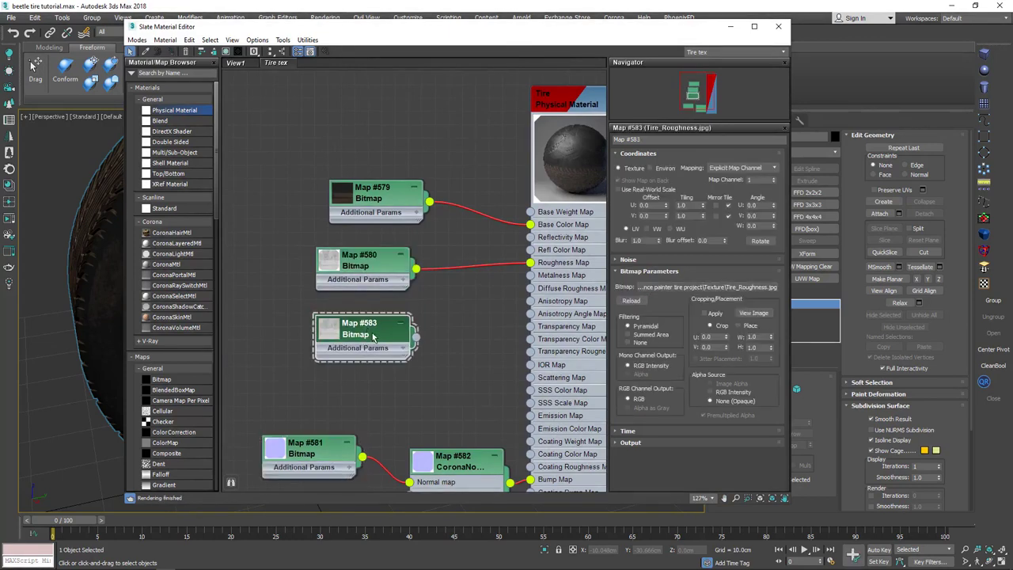
- Replace the new Bitmap copy's image with Tire_Mixed_AO.jpg, overriding the gamma at 1.0
left_click(700, 286)
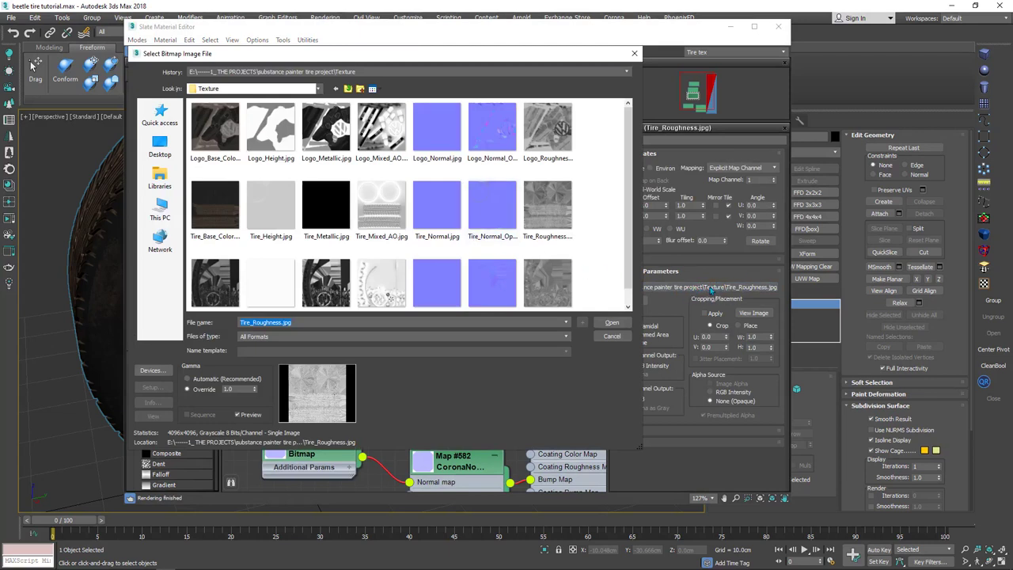
left_click(381, 221)
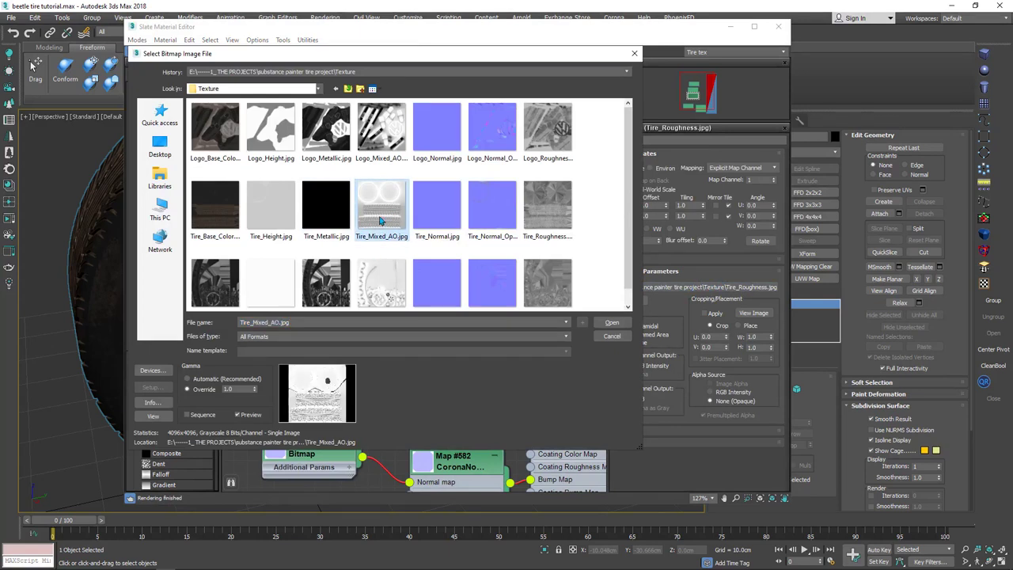
left_click(196, 391)
left_click(613, 324)
- Move the ambient occlusion Bitmap above the base color Bitmap and line it up with the base color and roughness nodes
left_click_drag(377, 323, 388, 109)
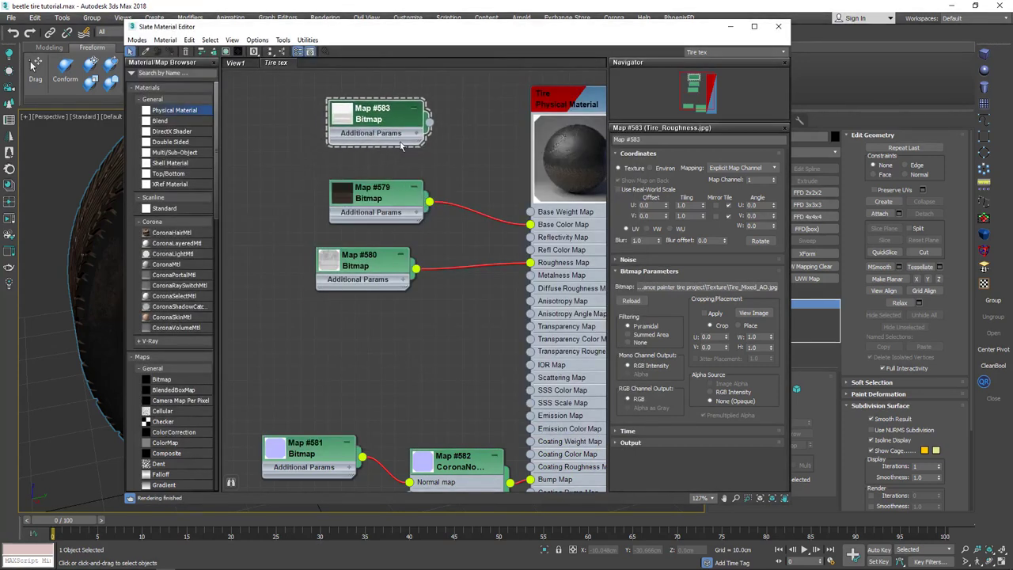
middle_click_drag(404, 166, 372, 255)
scroll(366, 269, "up", 2)
left_click_drag(353, 298, 335, 296)
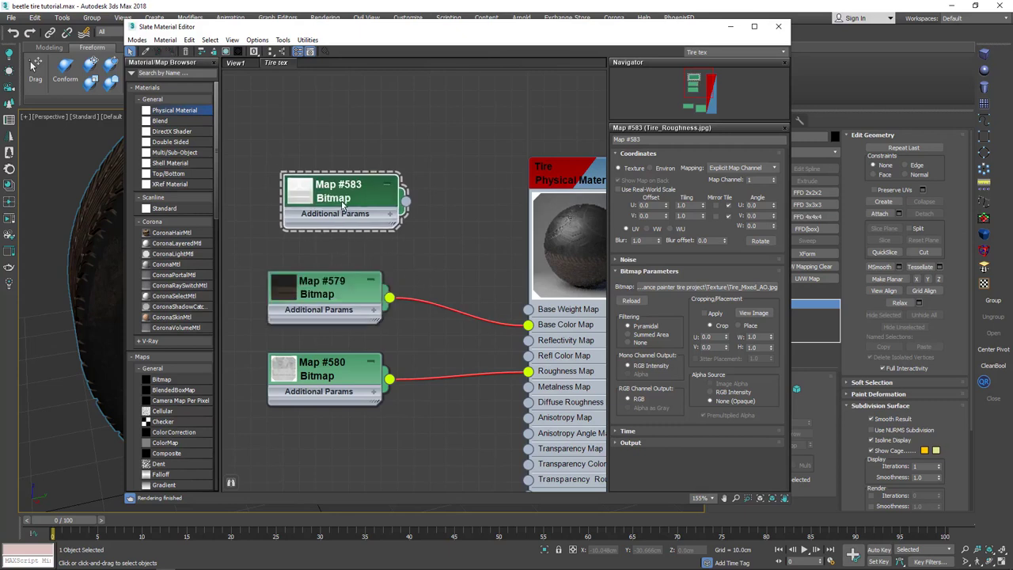
left_click_drag(347, 204, 331, 204)
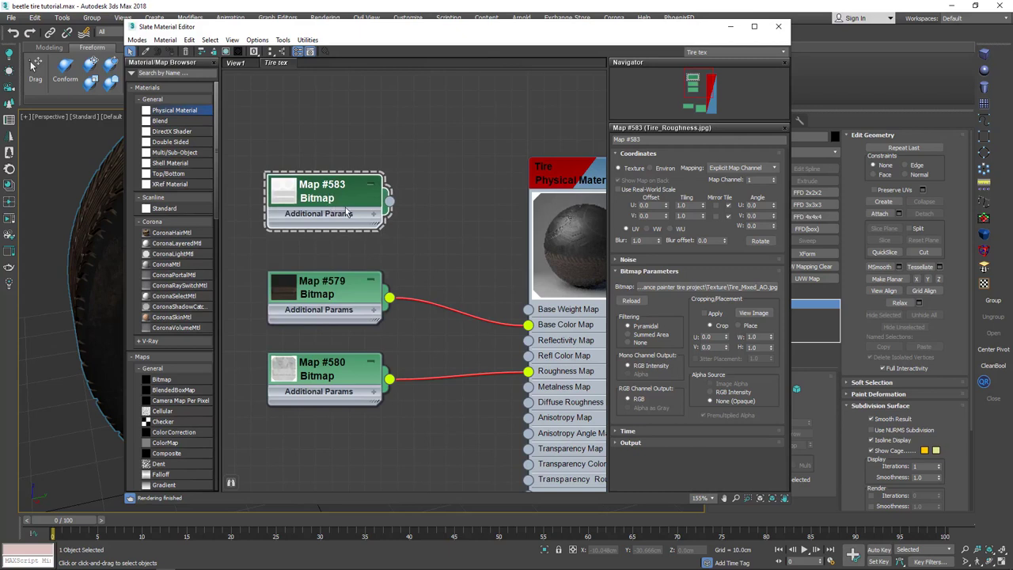
left_click_drag(341, 307, 373, 356)
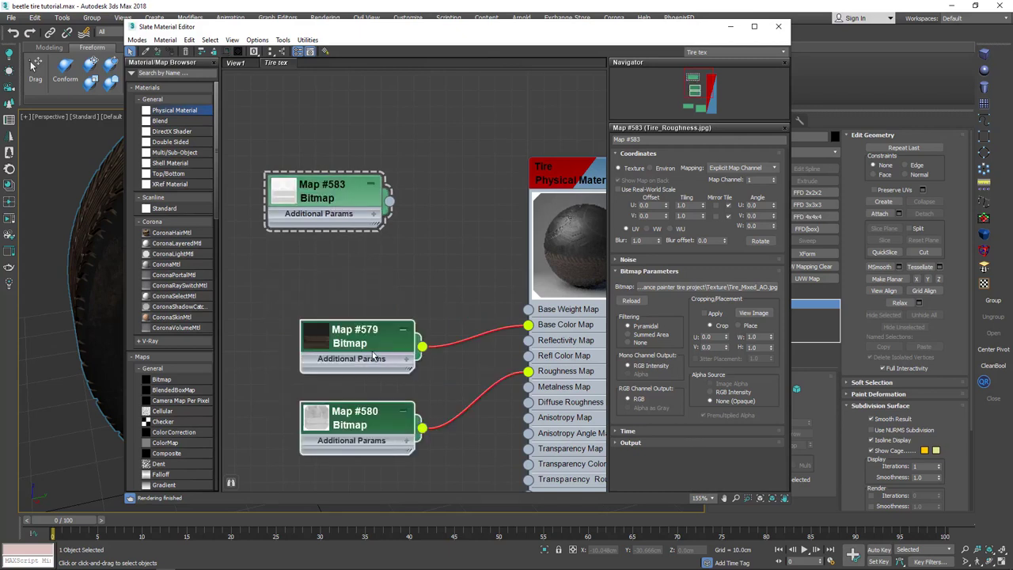
left_click_drag(337, 195, 370, 227)
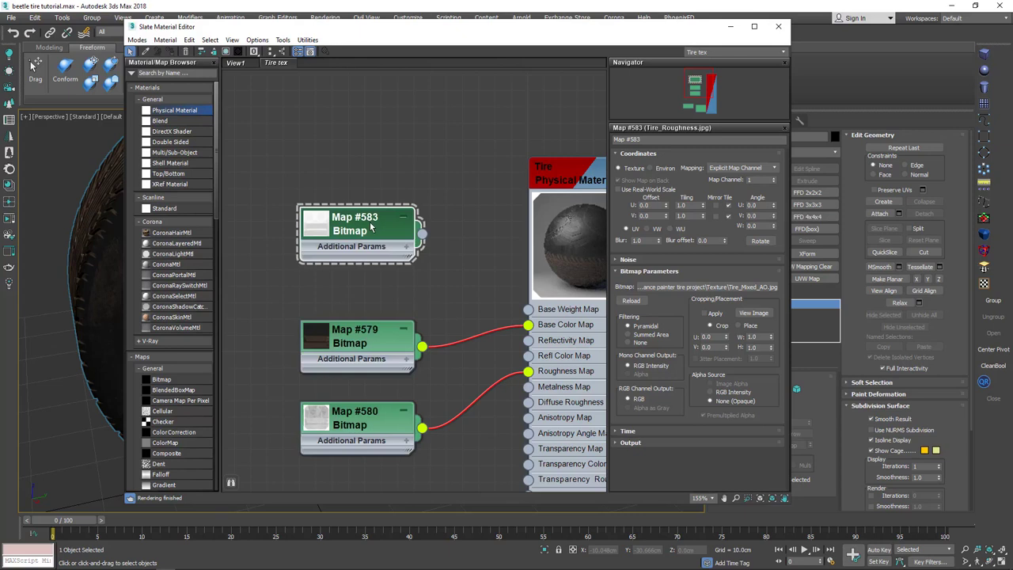
- Try connecting the ambient occlusion Bitmap to the Tire material's Base Weight Map input
scroll(371, 227, "down", 1)
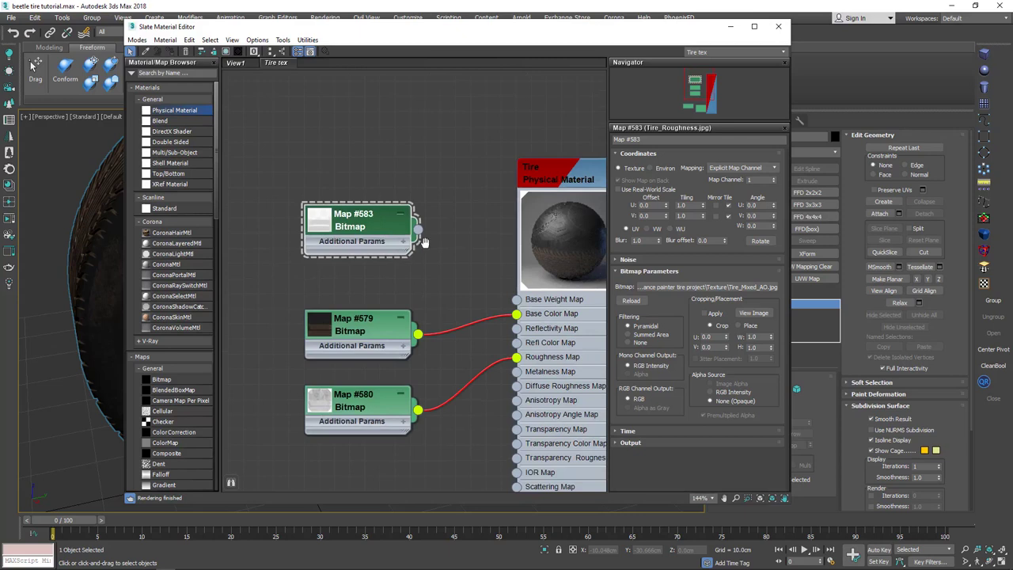
middle_click_drag(425, 242, 393, 227)
left_click_drag(337, 208, 480, 283)
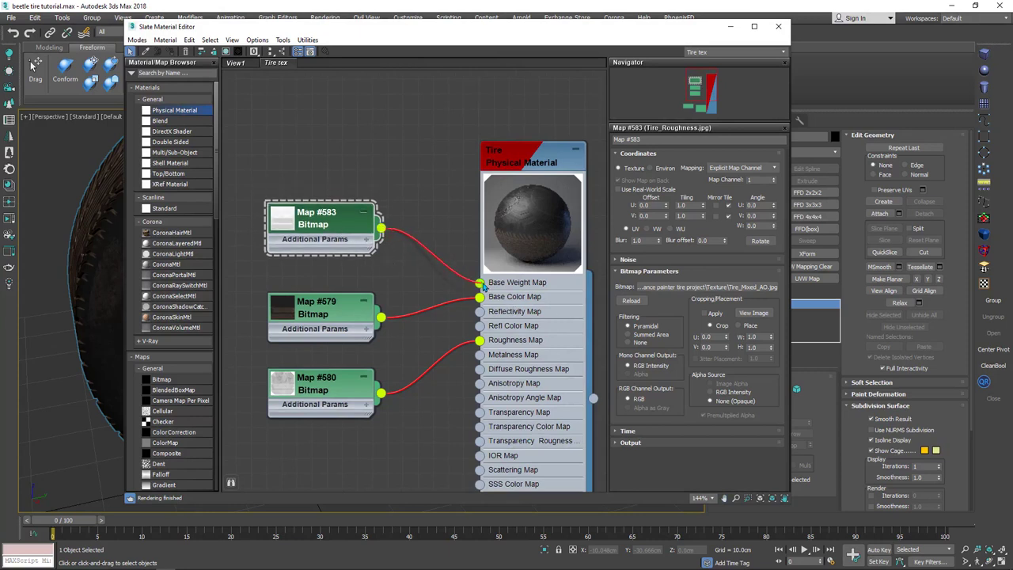
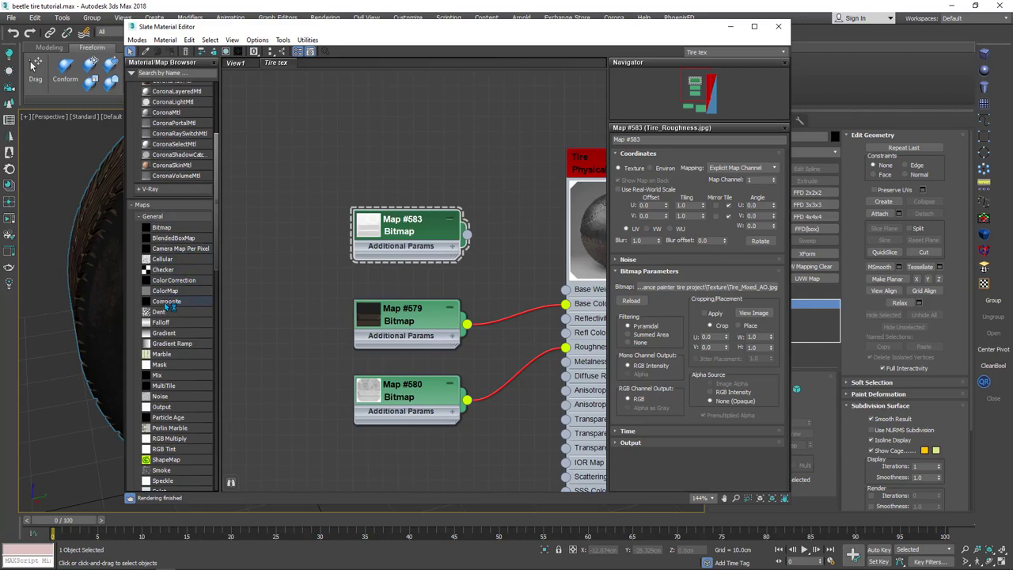
- Add a Composite map to the graph and place the ambient occlusion Bitmap to its left
left_click_drag(161, 307, 308, 129)
scroll(316, 187, "down", 1)
middle_click_drag(342, 216, 424, 233)
left_click_drag(477, 244, 250, 136)
middle_click_drag(300, 158, 391, 168)
left_click_drag(345, 158, 299, 158)
- Disconnect the base color Bitmap from the Tire material's Base Color Map input and place it directly below the ambient occlusion Bitmap
left_click_drag(583, 344, 449, 316)
middle_click_drag(450, 318, 423, 297)
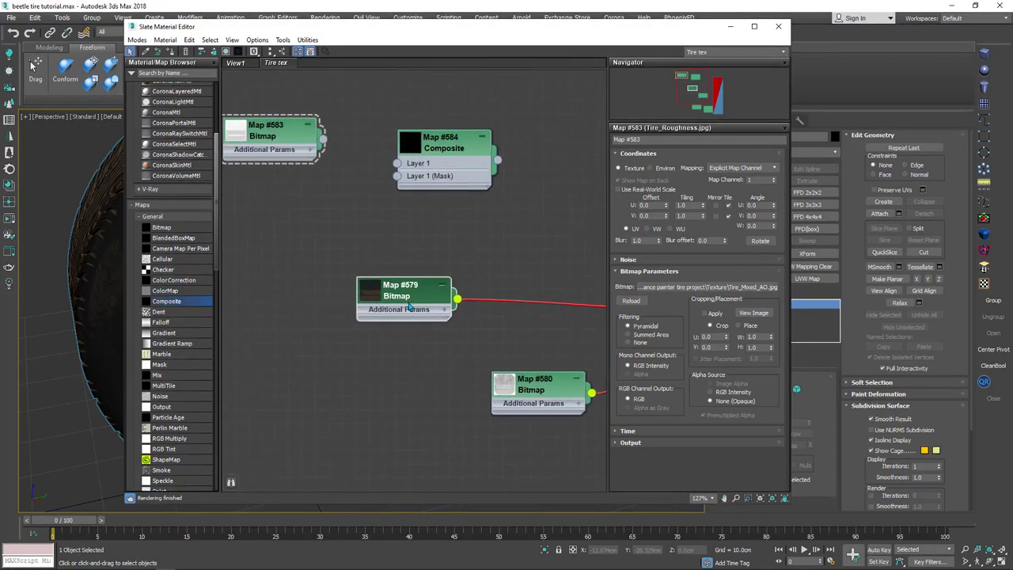
left_click_drag(409, 306, 475, 305)
middle_click_drag(475, 306, 414, 283)
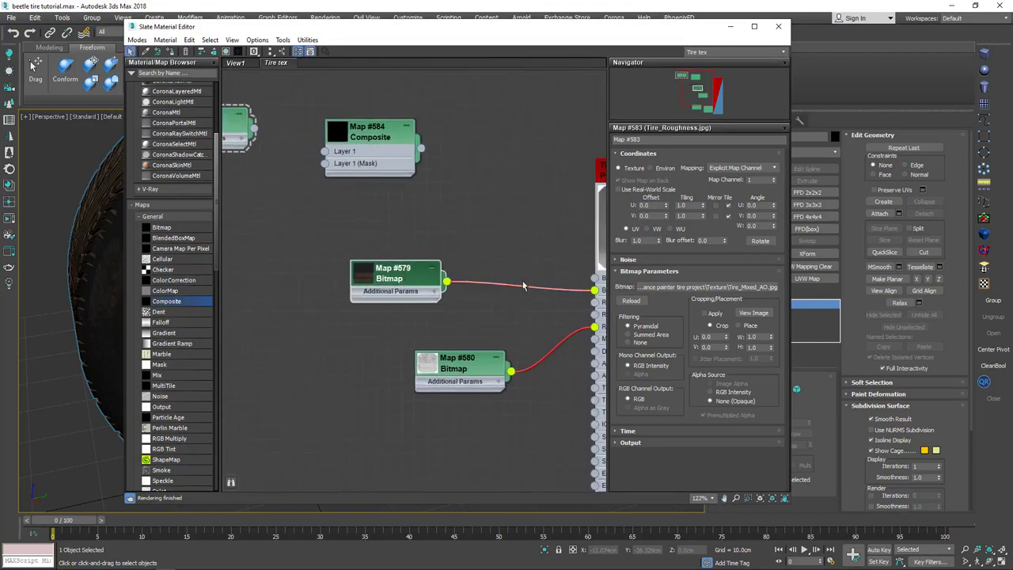
middle_click_drag(563, 289, 523, 288)
left_click_drag(511, 292, 513, 292)
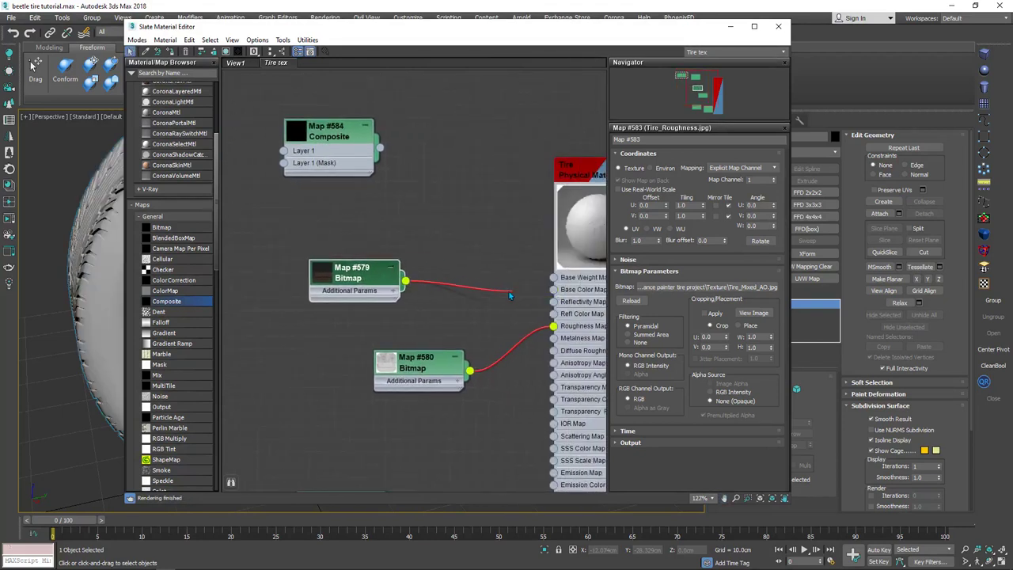
middle_click_drag(430, 279, 544, 323)
left_click_drag(462, 323, 274, 250)
scroll(293, 190, "up", 2)
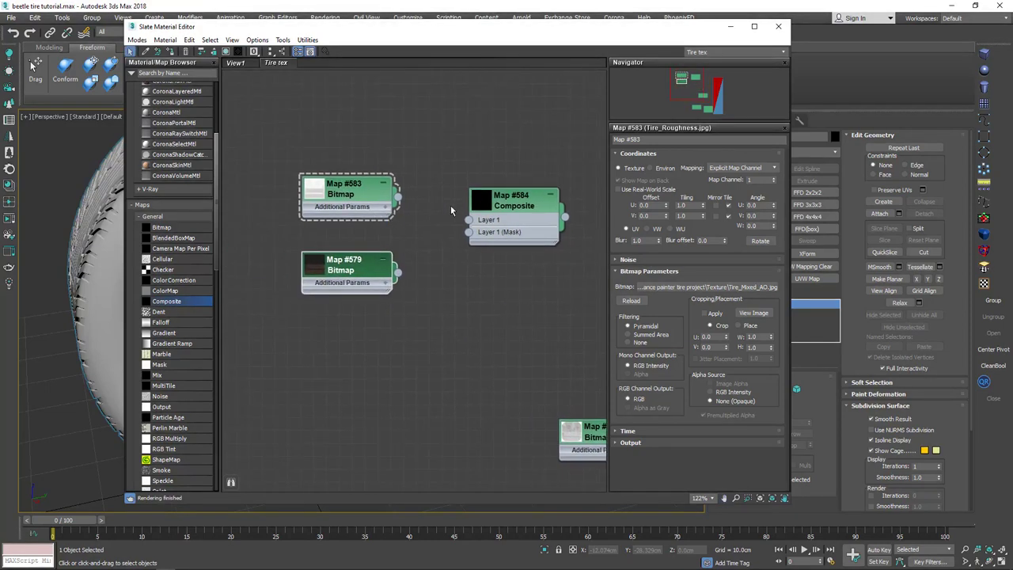
- Open the Composite map's parameters and add a second layer
left_click_drag(523, 223, 525, 236)
double_click(525, 236)
middle_click_drag(525, 240, 472, 255)
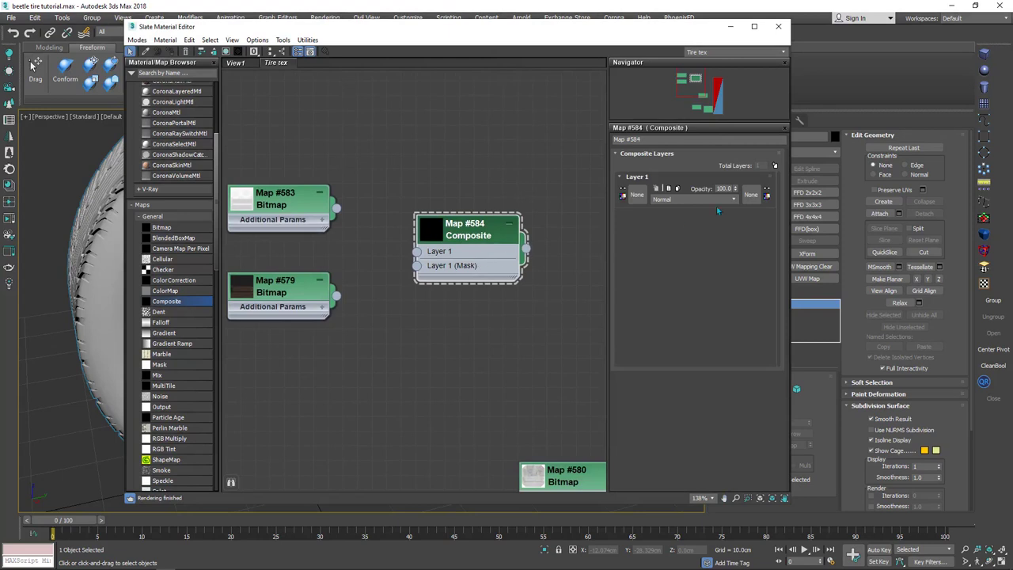
left_click(775, 166)
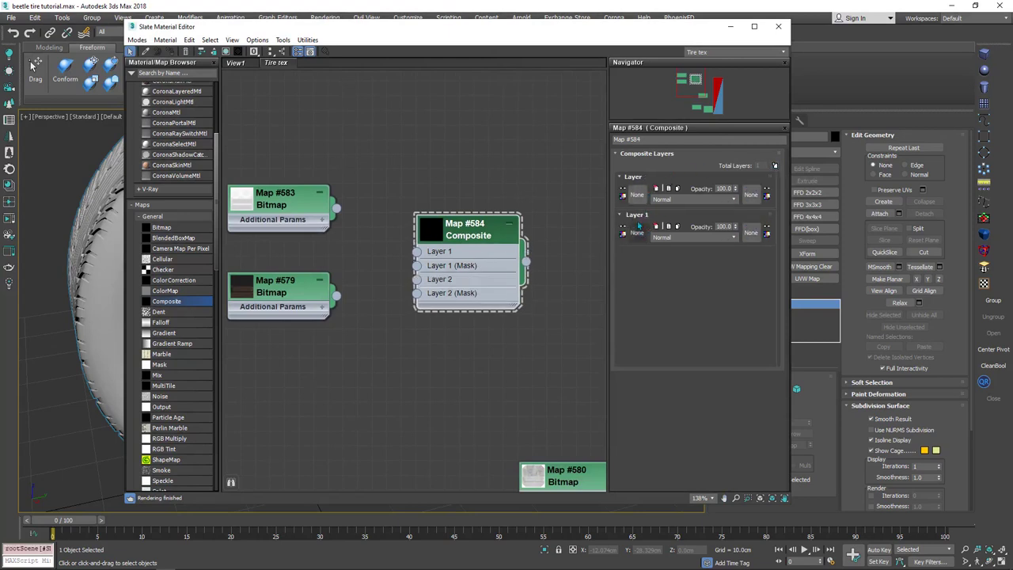
- Connect the ambient occlusion Bitmap to Layer 2 of the Composite map
scroll(396, 226, "up", 2)
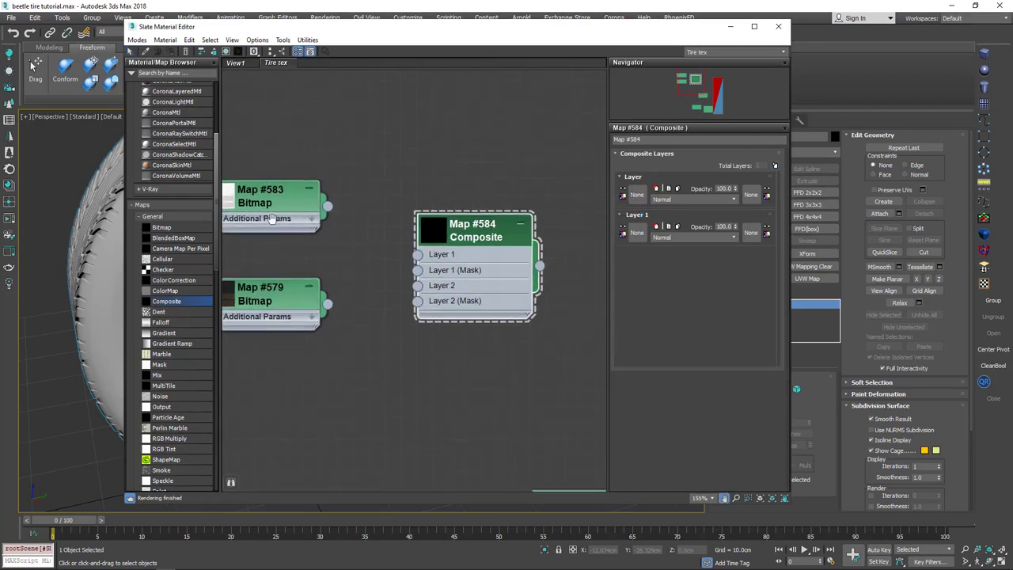
left_click(291, 217)
left_click_drag(290, 214, 291, 217)
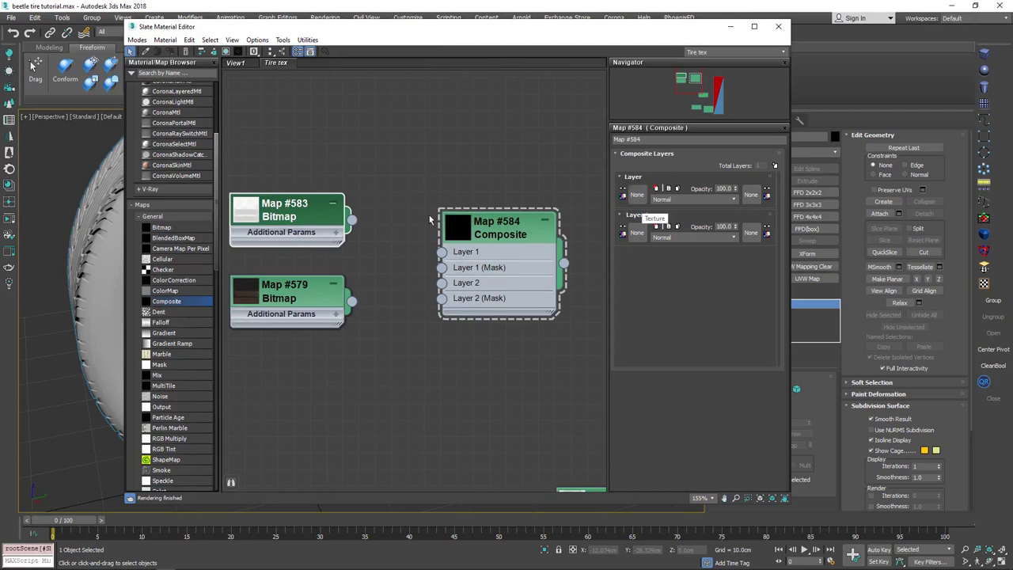
left_click_drag(352, 219, 641, 200)
left_click(445, 297)
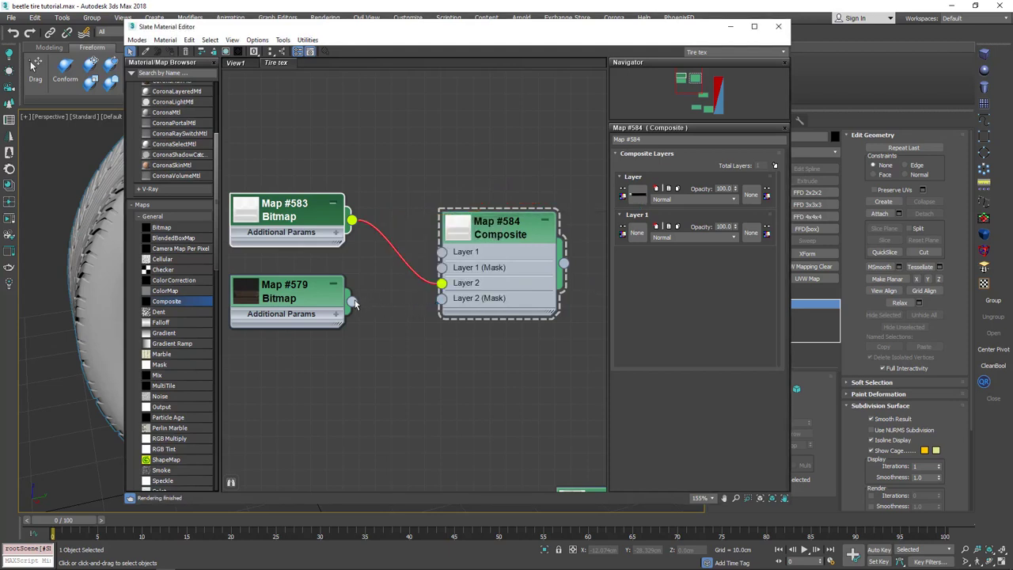
- Connect the base color Bitmap to Layer 1 of the Composite map as an instance
double_click(289, 294)
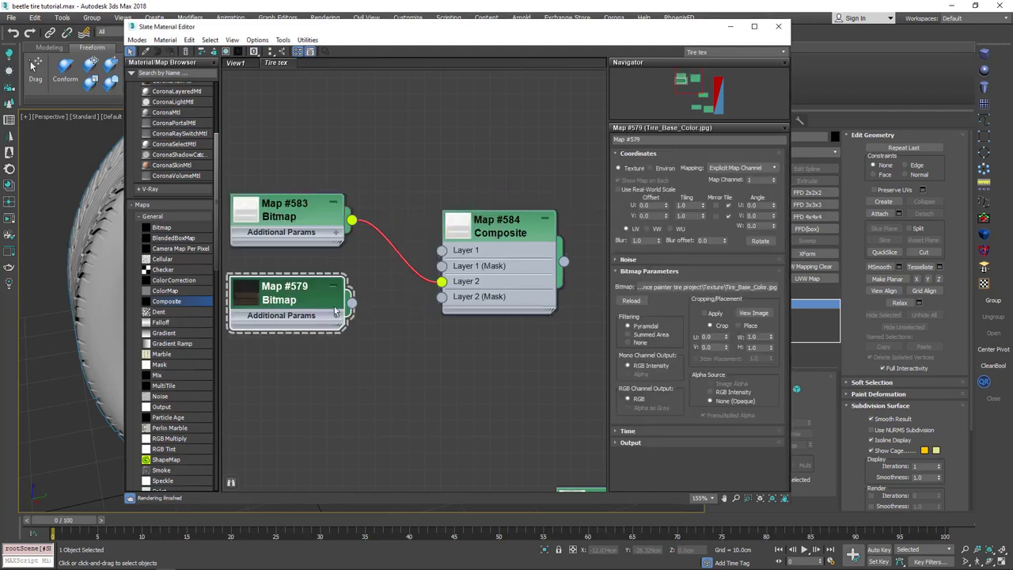
double_click(512, 259)
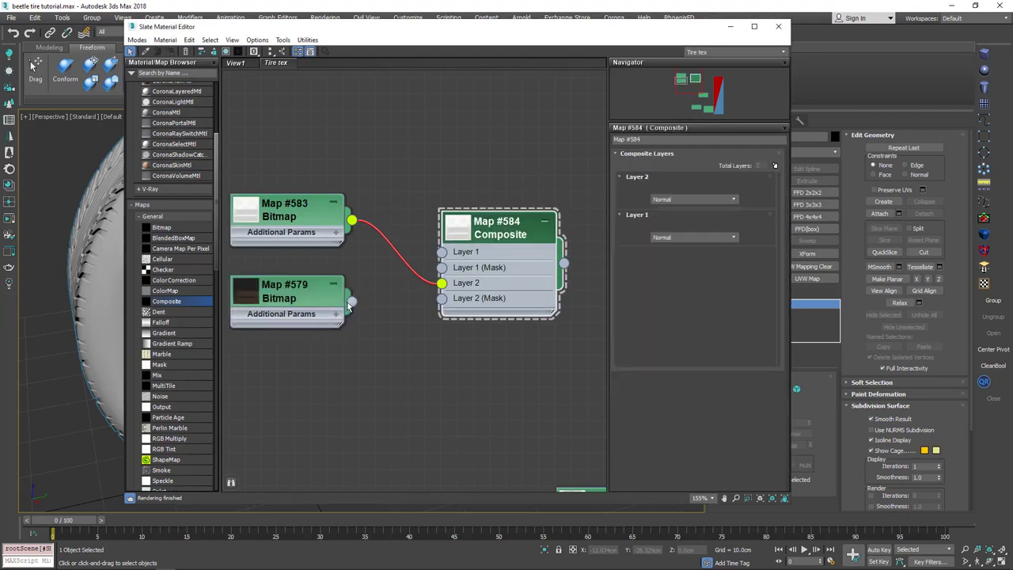
left_click_drag(351, 301, 636, 236)
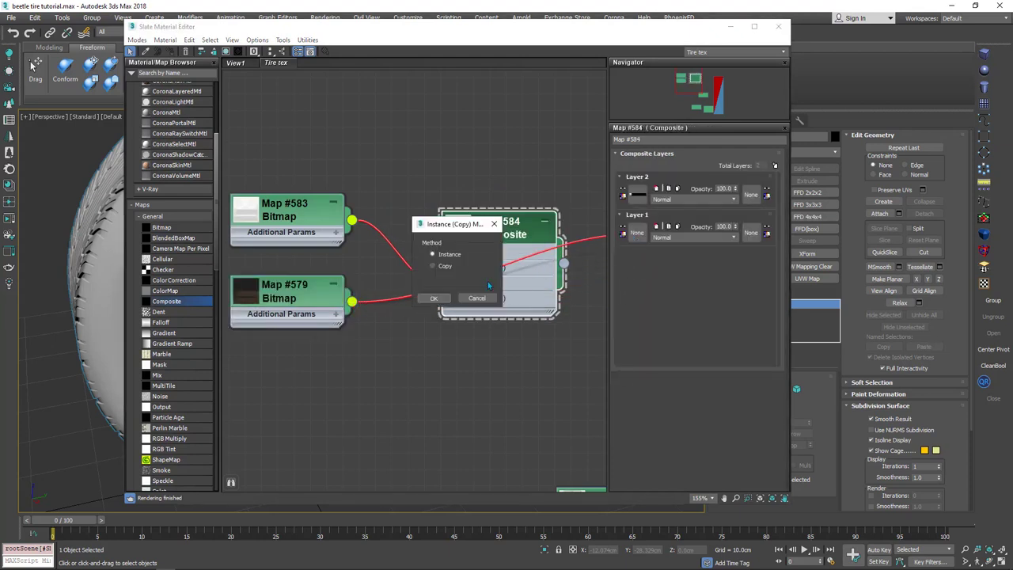
left_click(429, 299)
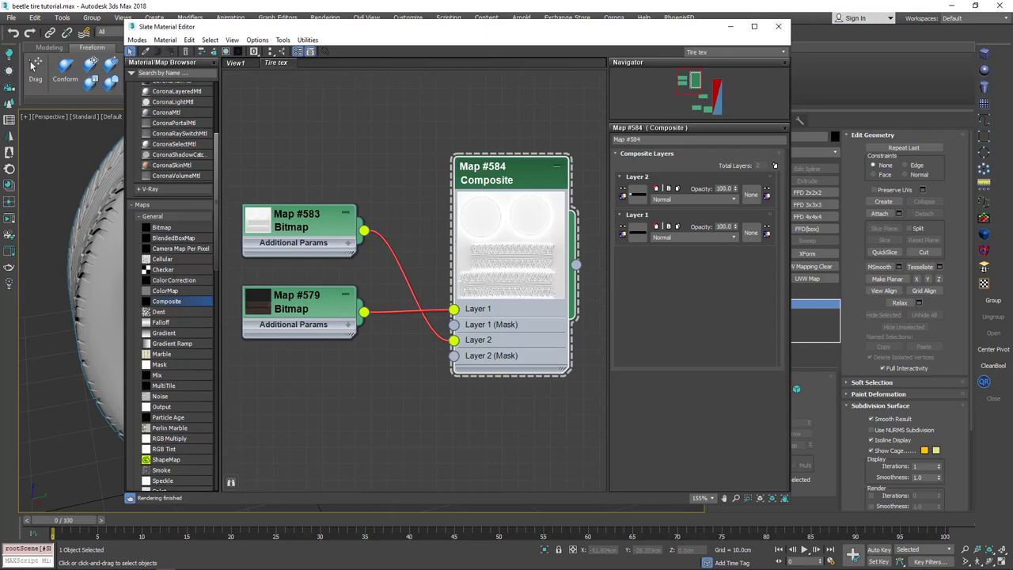
- Set the blend mode of the Composite map's Layer 2 to Multiply
scroll(493, 209, "up", 1)
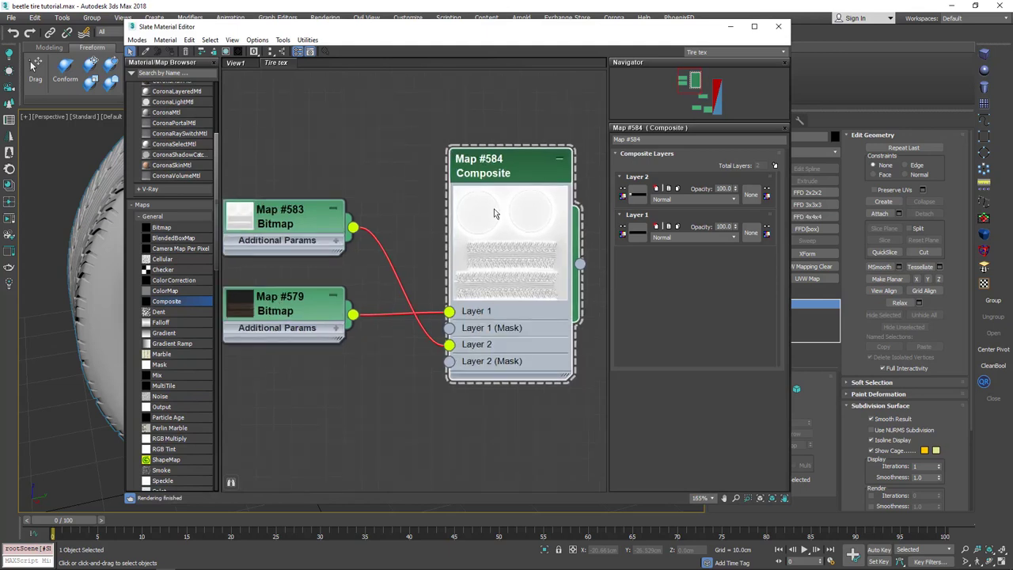
left_click(678, 199)
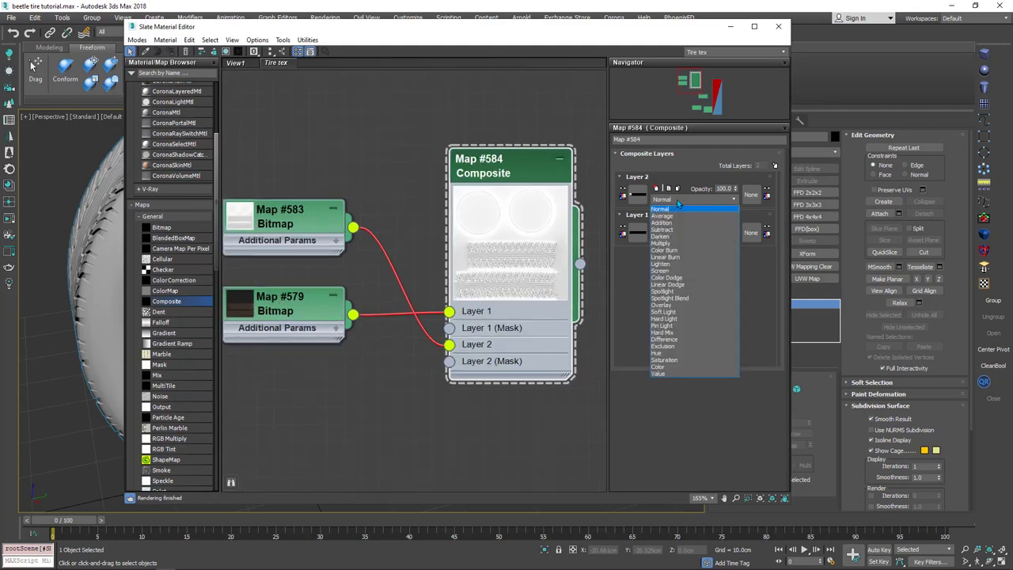
left_click(663, 243)
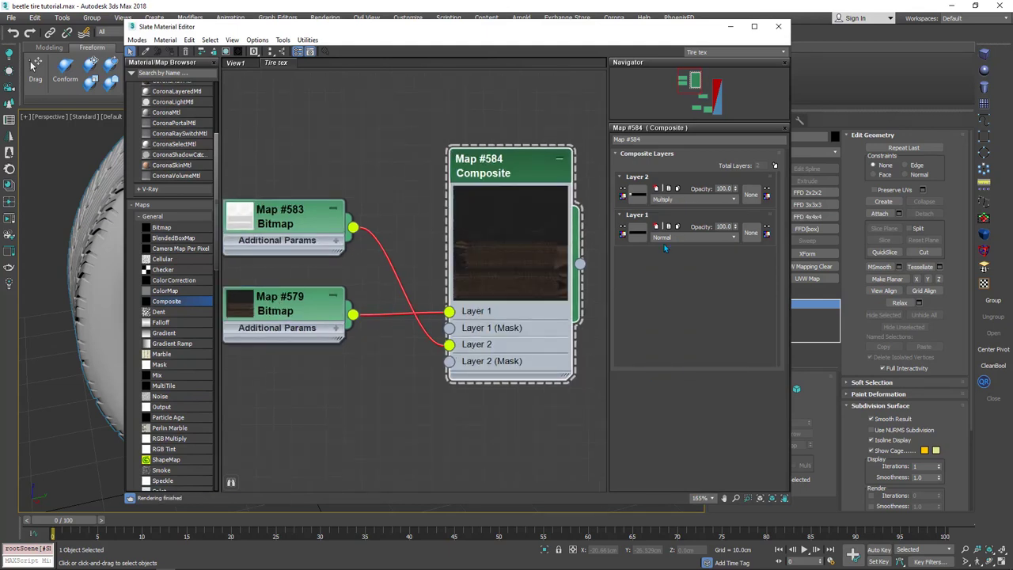
- Disconnect the ambient occlusion Bitmap from the Composite's Layer 2 and reconnect it to compare the preview
scroll(474, 349, "up", 1)
left_click_drag(466, 348, 438, 326)
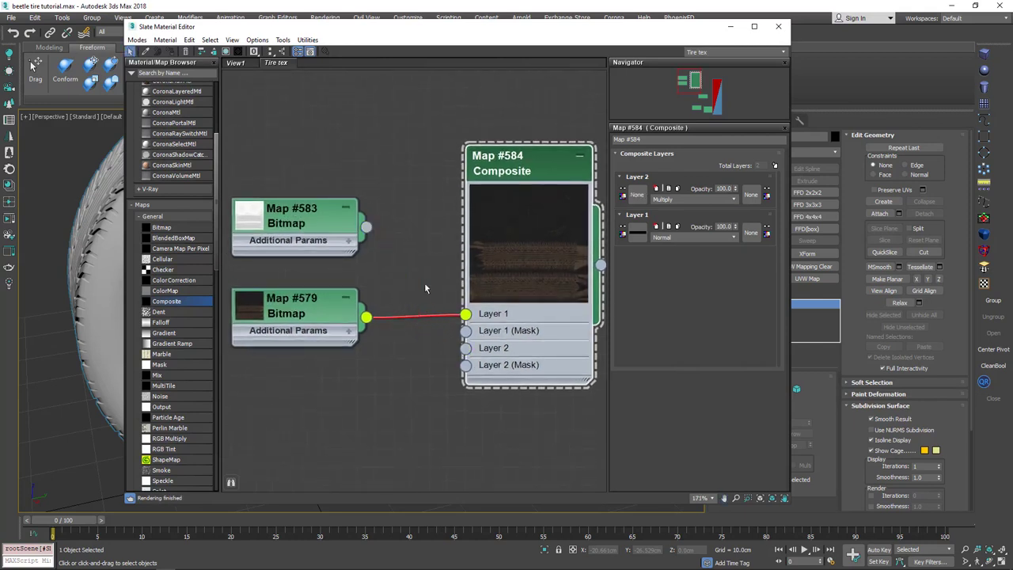
left_click_drag(365, 230, 469, 353)
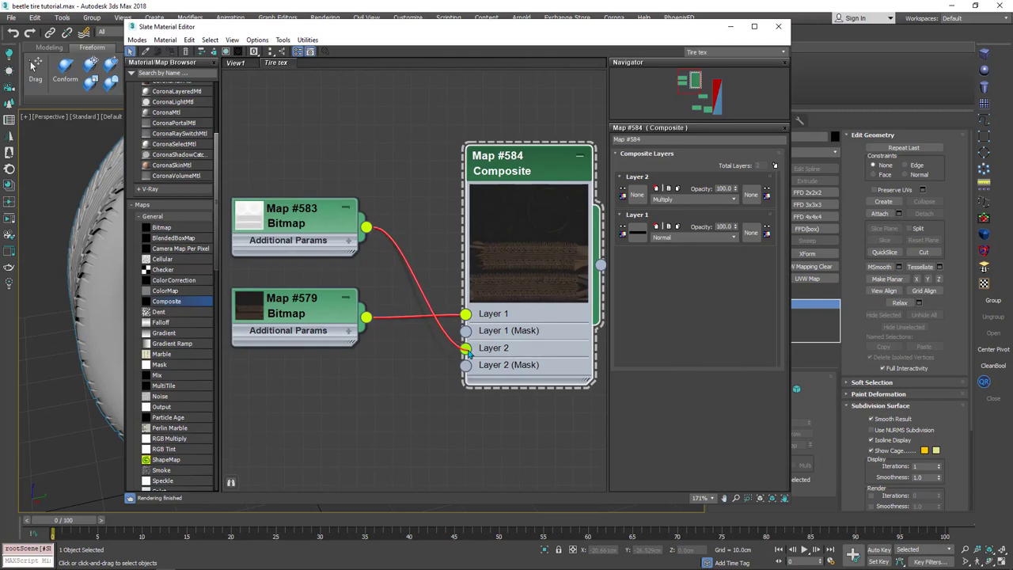
- Connect the Composite map's output to the Tire material's Base Color Map input
scroll(412, 212, "down", 2)
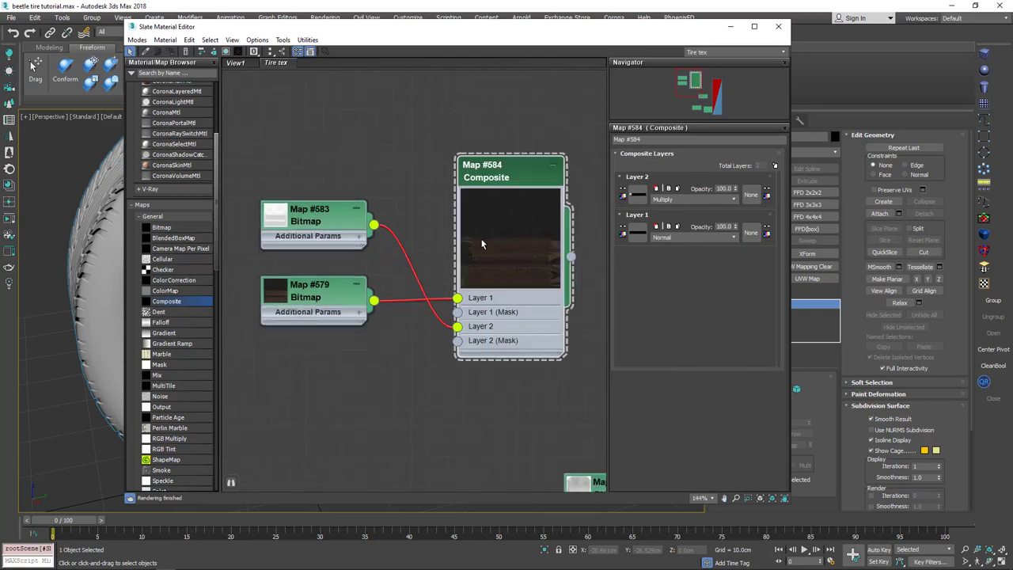
middle_click_drag(477, 240, 388, 227)
scroll(395, 223, "down", 2)
scroll(450, 267, "down", 1)
middle_click_drag(449, 266, 391, 259)
scroll(377, 284, "down", 1)
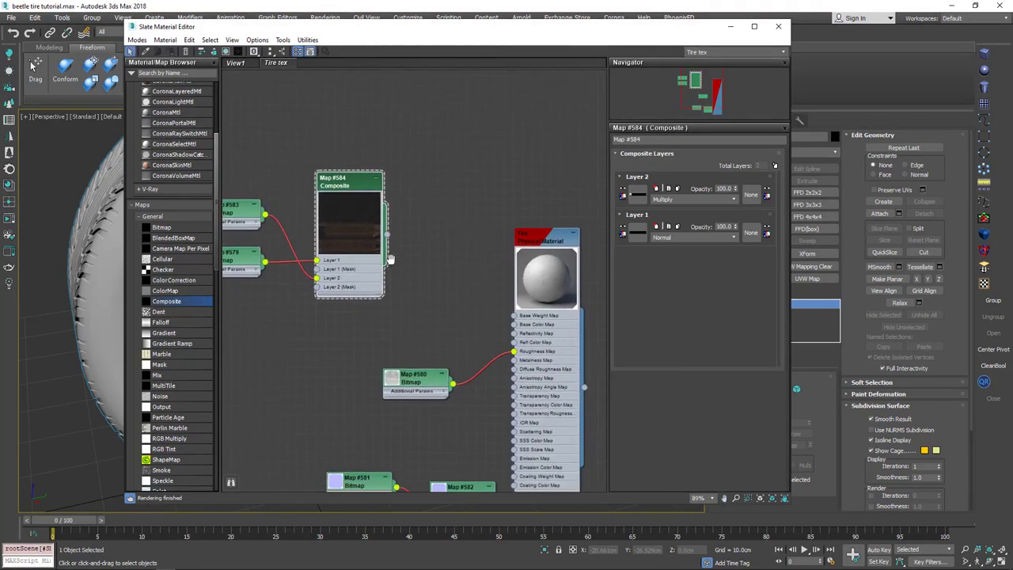
scroll(402, 252, "up", 2)
scroll(477, 293, "up", 1)
middle_click_drag(493, 321, 452, 290)
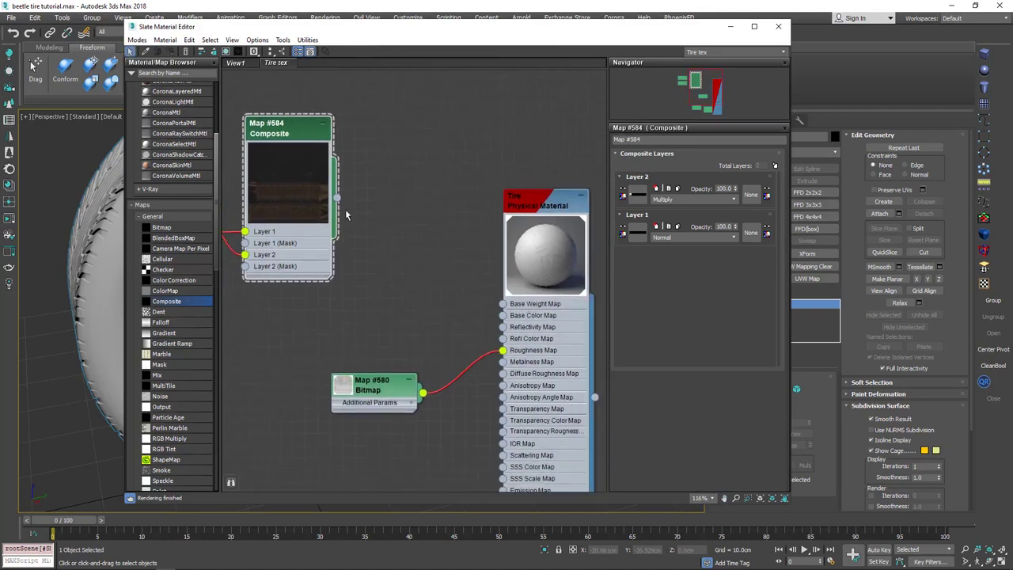
left_click_drag(336, 200, 502, 314)
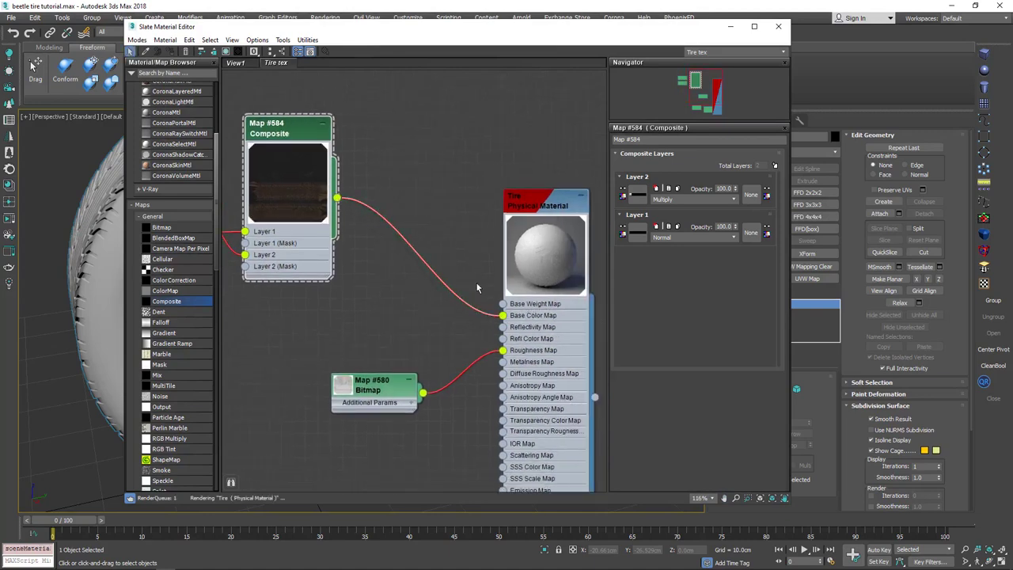
- Examine how the two Bitmaps feed through the Composite map into the Tire material
scroll(460, 246, "down", 1)
middle_click_drag(357, 208, 443, 228)
scroll(428, 233, "down", 1)
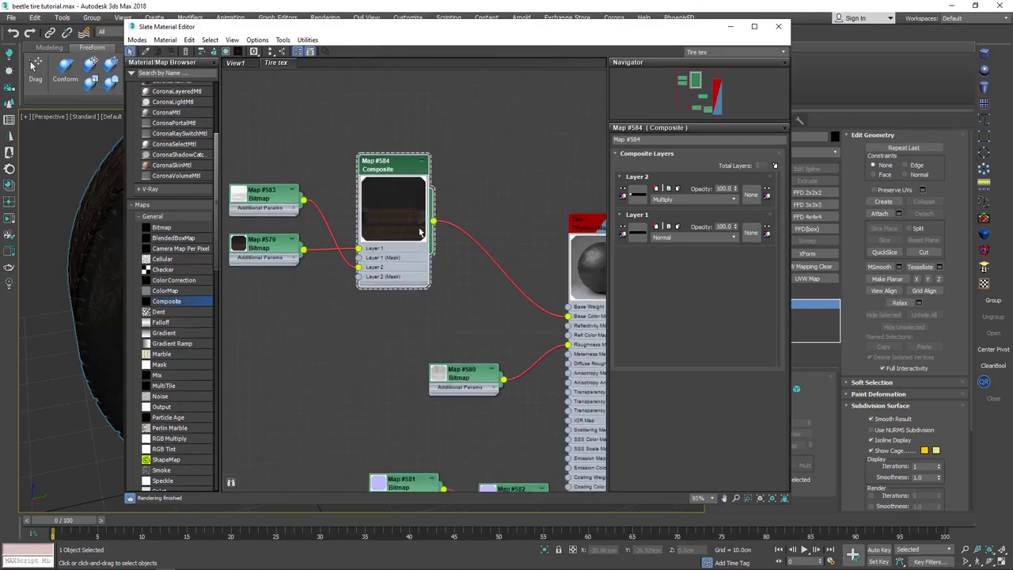
left_click_drag(292, 179, 463, 317)
scroll(478, 266, "up", 1)
middle_click_drag(479, 267, 418, 255)
left_click_drag(356, 32, 313, 27)
scroll(380, 250, "up", 2)
middle_click_drag(371, 272, 361, 260)
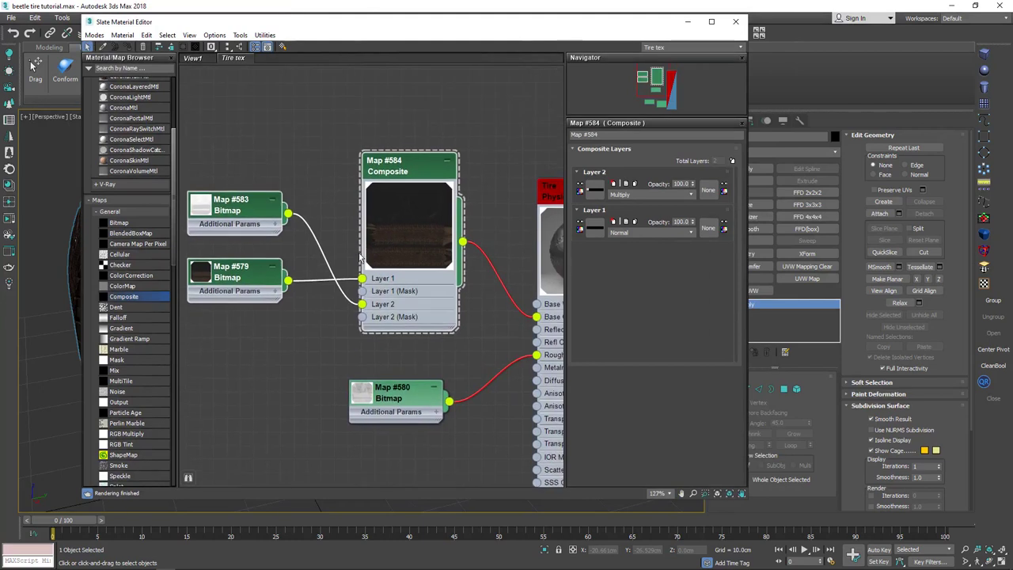
- Shift the ambient occlusion Bitmap away from the Composite and insert a CoronaColorCorrect map between it and Layer 2
middle_click_drag(235, 207, 349, 228)
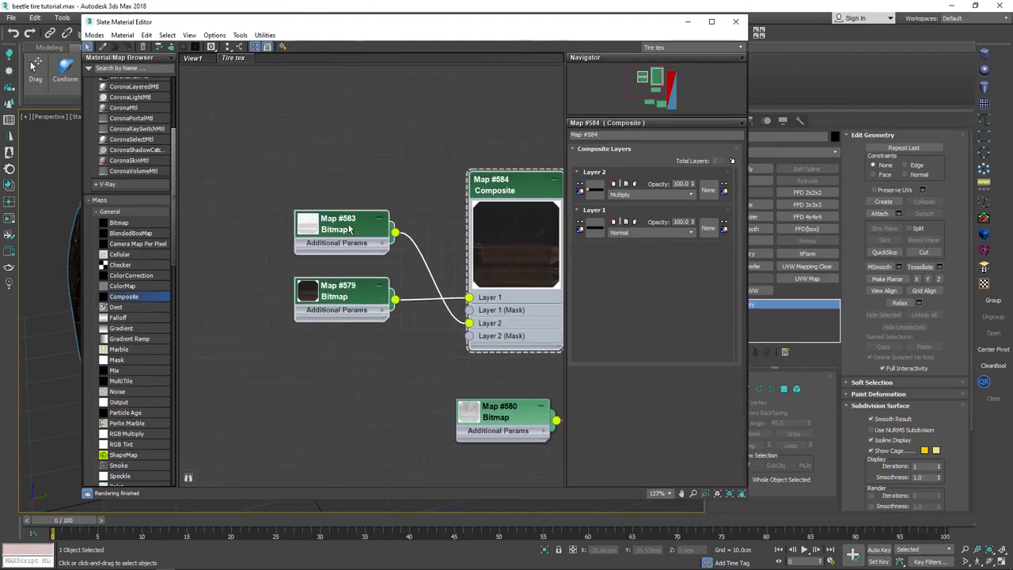
left_click_drag(340, 223, 225, 196)
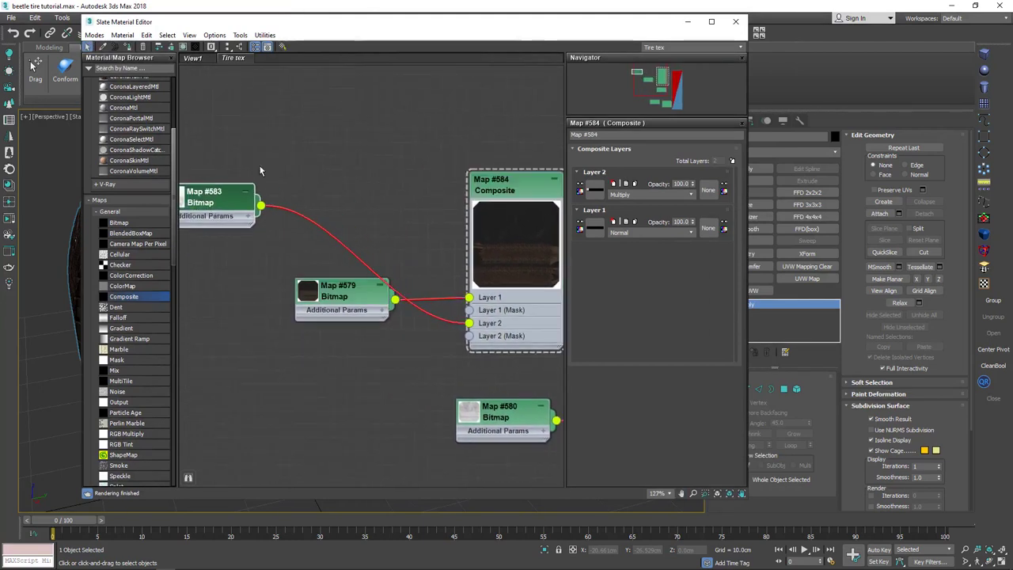
right_click(285, 141)
mouse_move(332, 147)
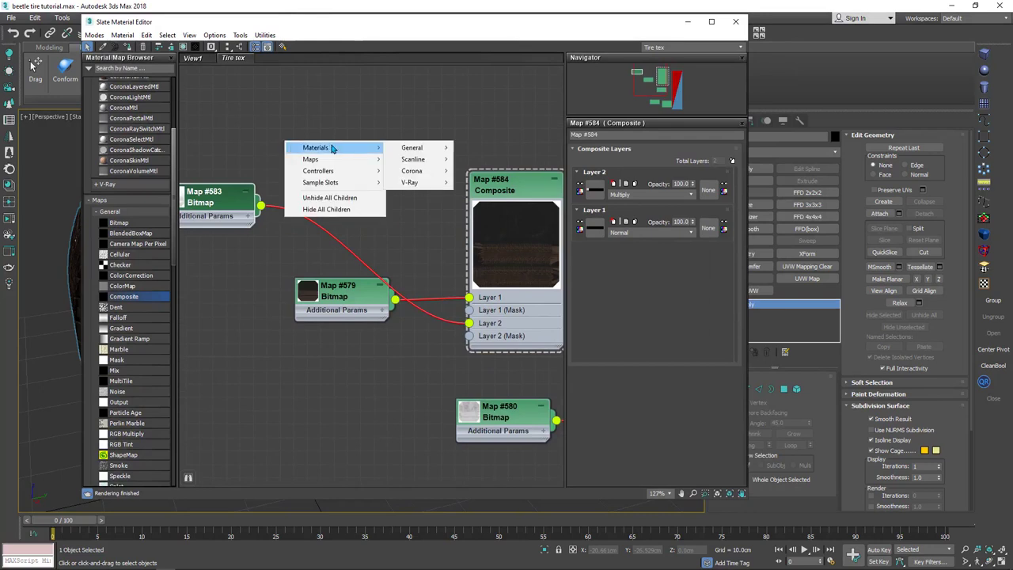
mouse_move(372, 160)
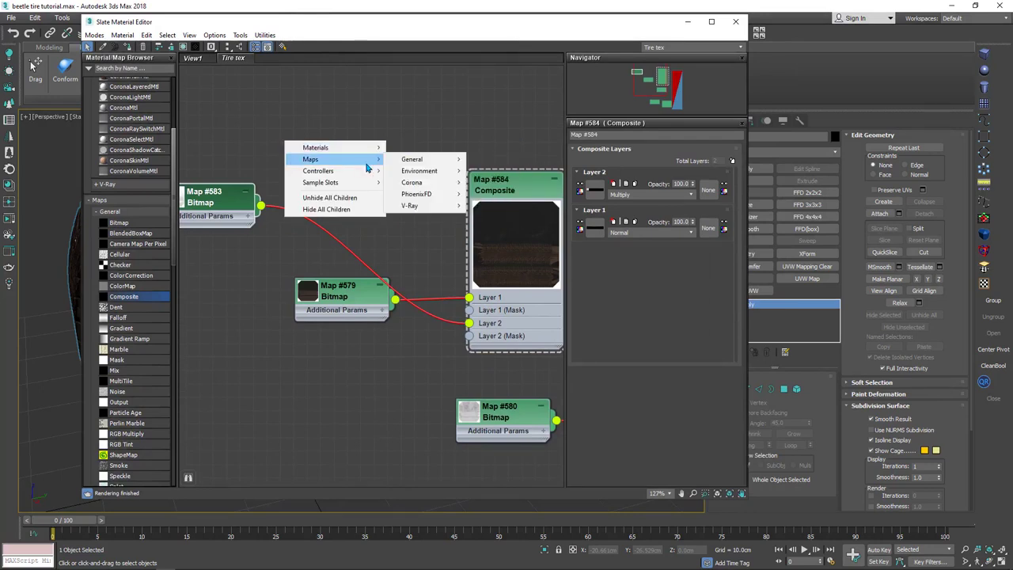
mouse_move(423, 183)
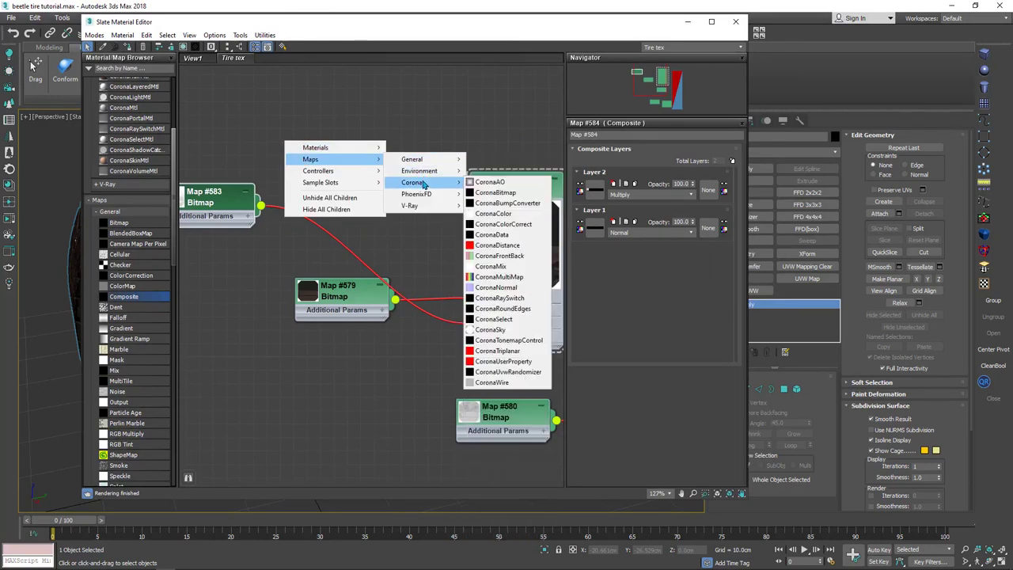
left_click(503, 225)
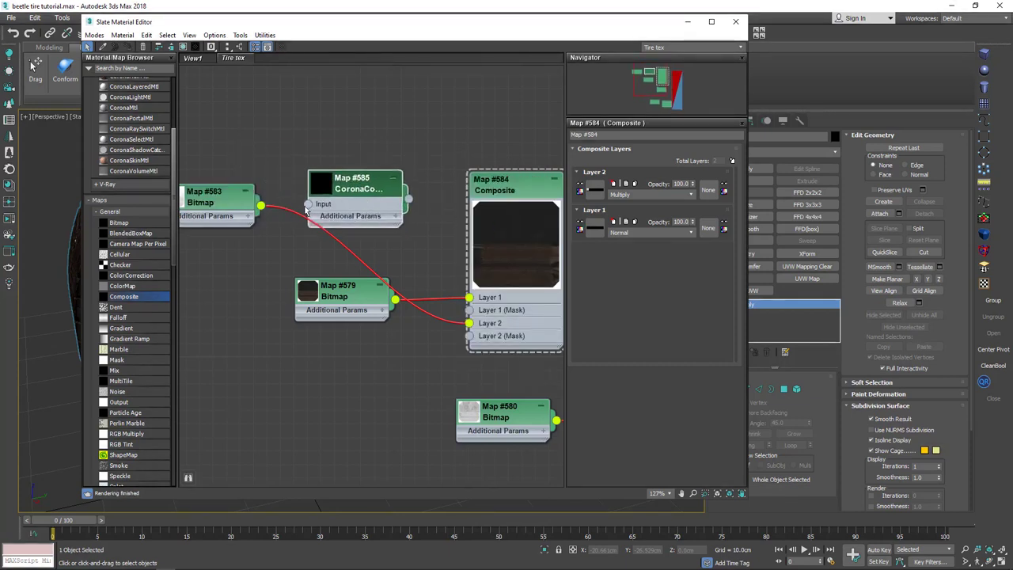
left_click_drag(301, 207, 341, 208)
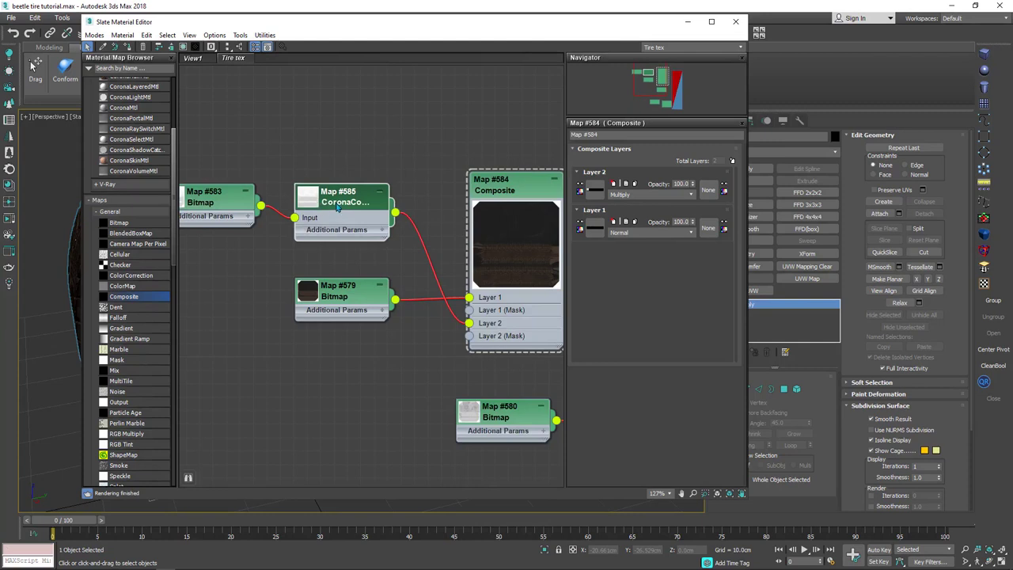
- Open the CoronaColorCorrect map's parameters and look over the whole Tire material network
double_click(337, 206)
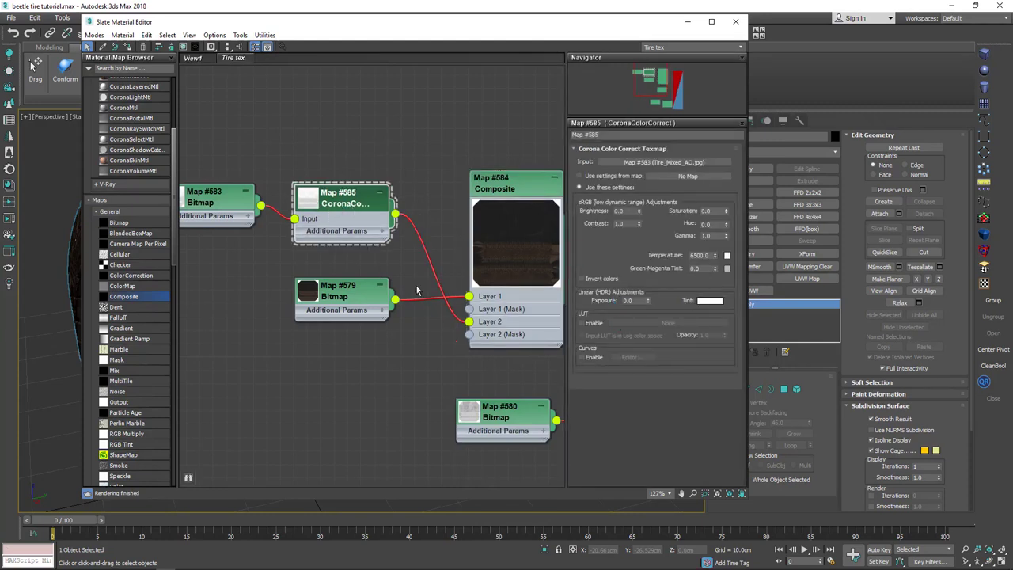
scroll(446, 280, "down", 4)
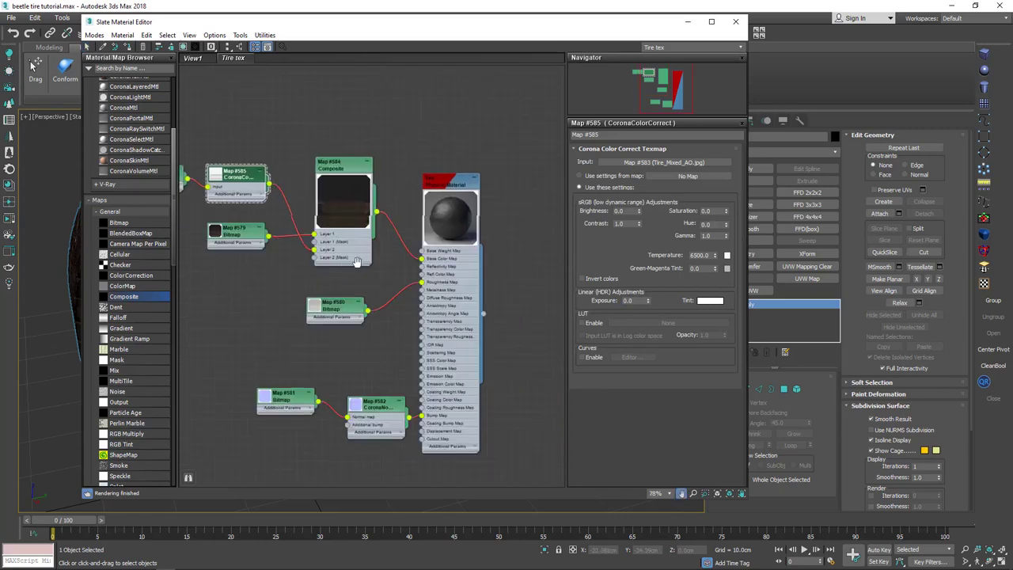
middle_click_drag(341, 265, 370, 267)
scroll(367, 269, "down", 2)
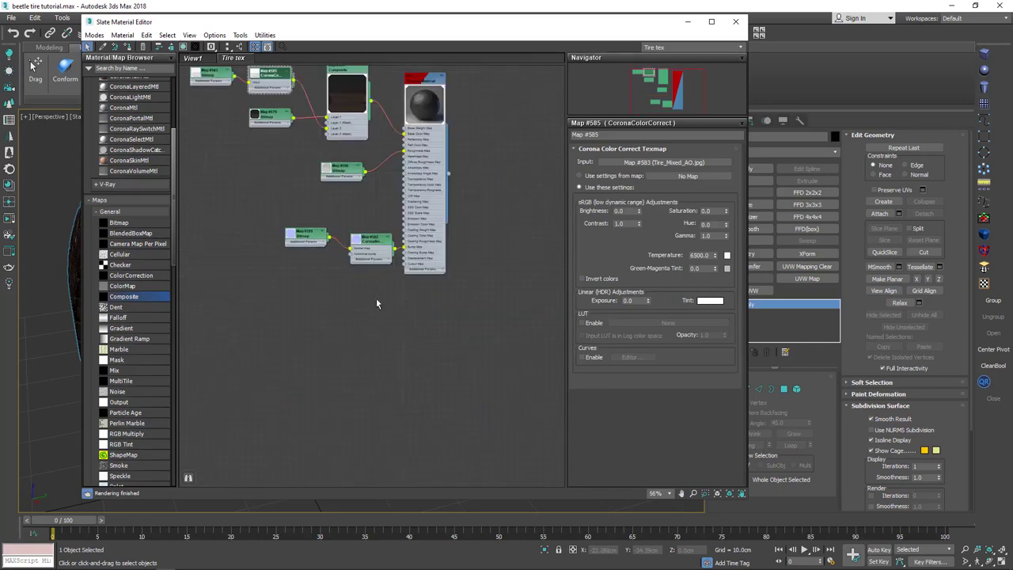
middle_click_drag(401, 220, 428, 191)
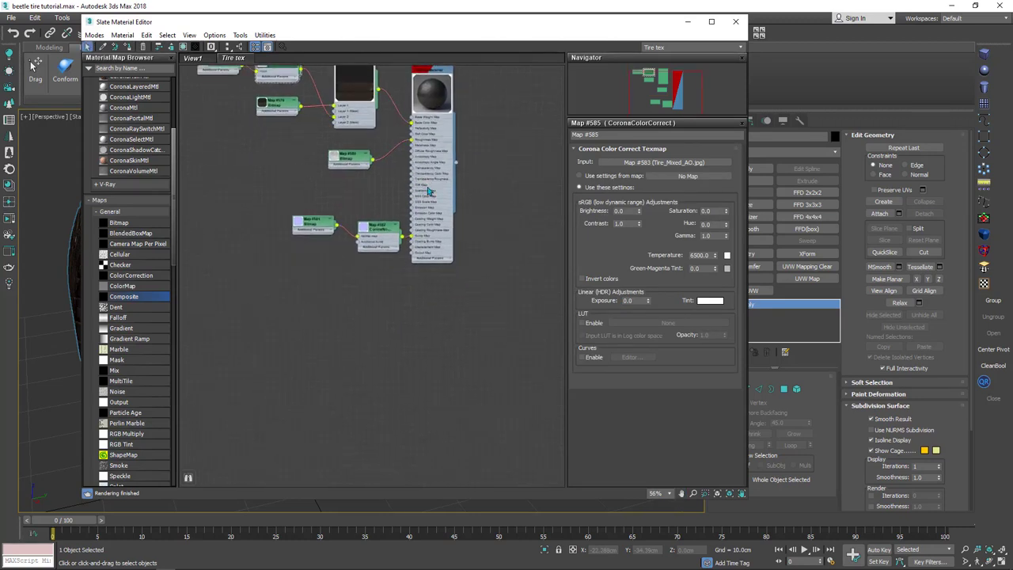
- Add a new Physical Material below the Tire material network
middle_click_drag(393, 305, 382, 242)
scroll(146, 207, "up", 3)
scroll(146, 209, "up", 2)
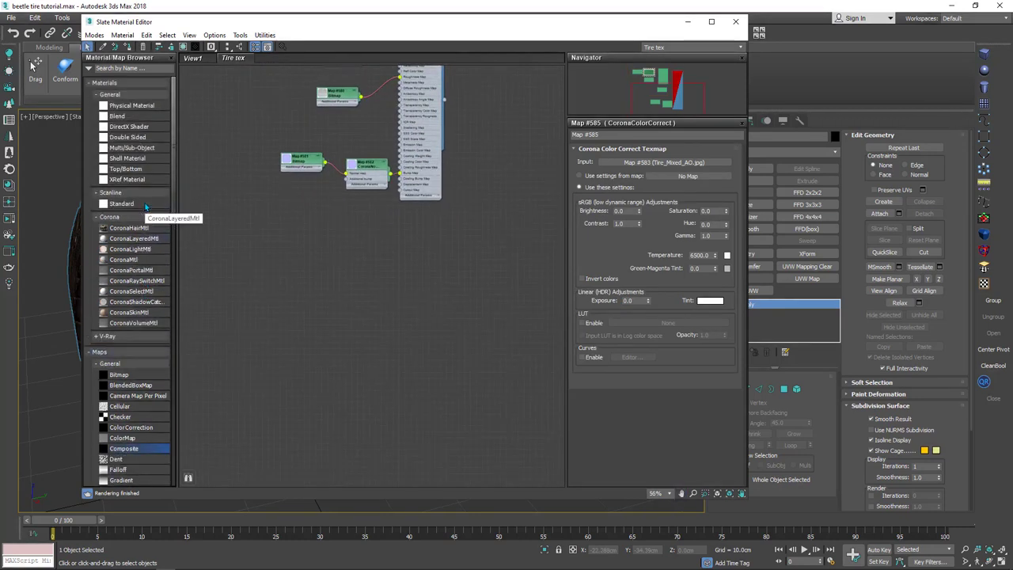
left_click(120, 105)
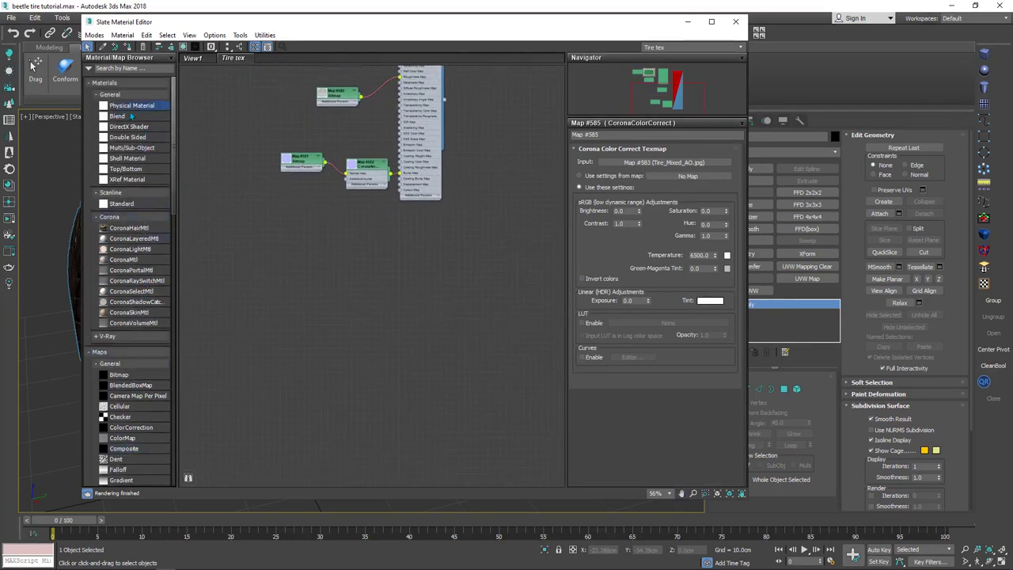
left_click_drag(427, 270, 427, 270)
double_click(410, 269)
left_click_drag(420, 348, 421, 337)
- Duplicate the Tire normal map's Bitmap and place the copy beside the new Physical Material
scroll(359, 258, "down", 2)
middle_click_drag(312, 210, 329, 198)
scroll(352, 269, "up", 4)
left_click(316, 176)
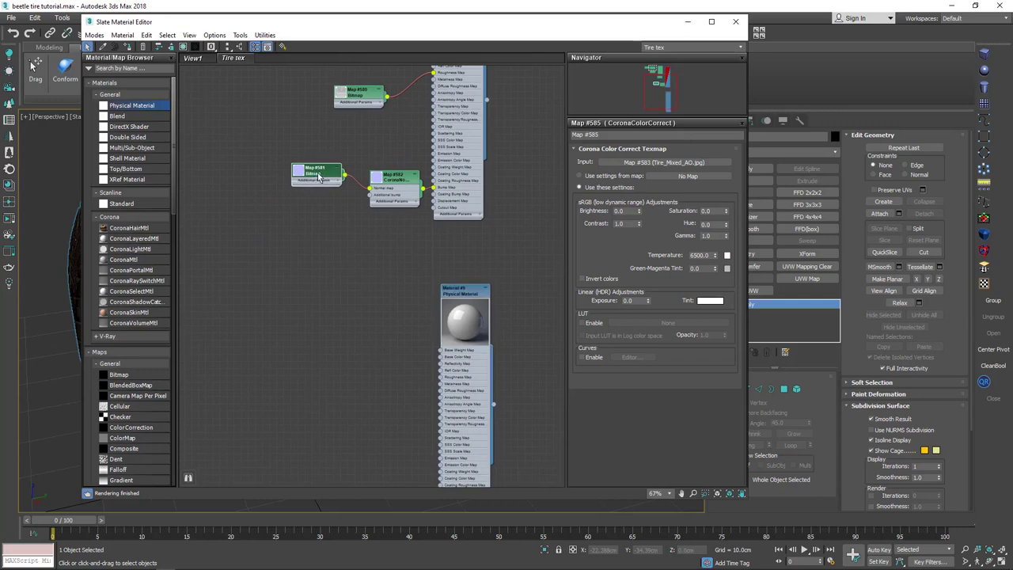
left_click_drag(319, 176, 351, 332, "shift")
scroll(351, 335, "up", 4)
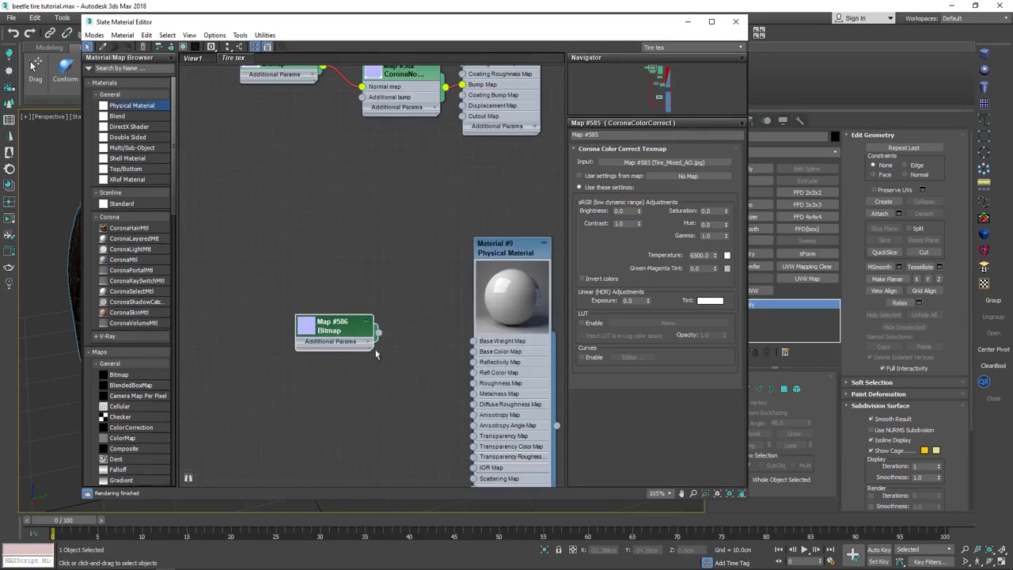
- Load Wheel_Base_Color.jpg with automatic gamma into the copied Bitmap and connect it to the new material's Base Color Map
double_click(350, 335)
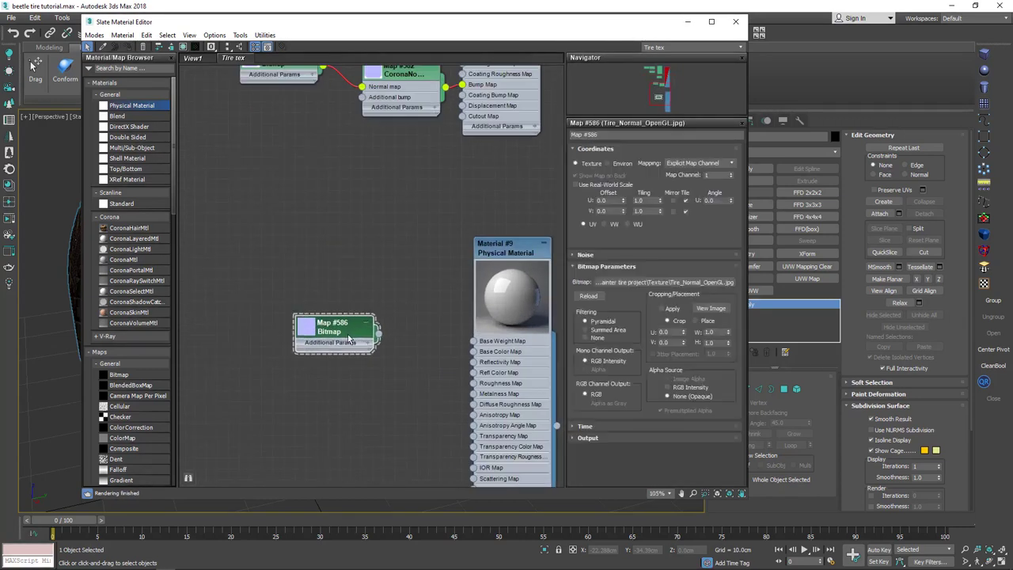
left_click(673, 283)
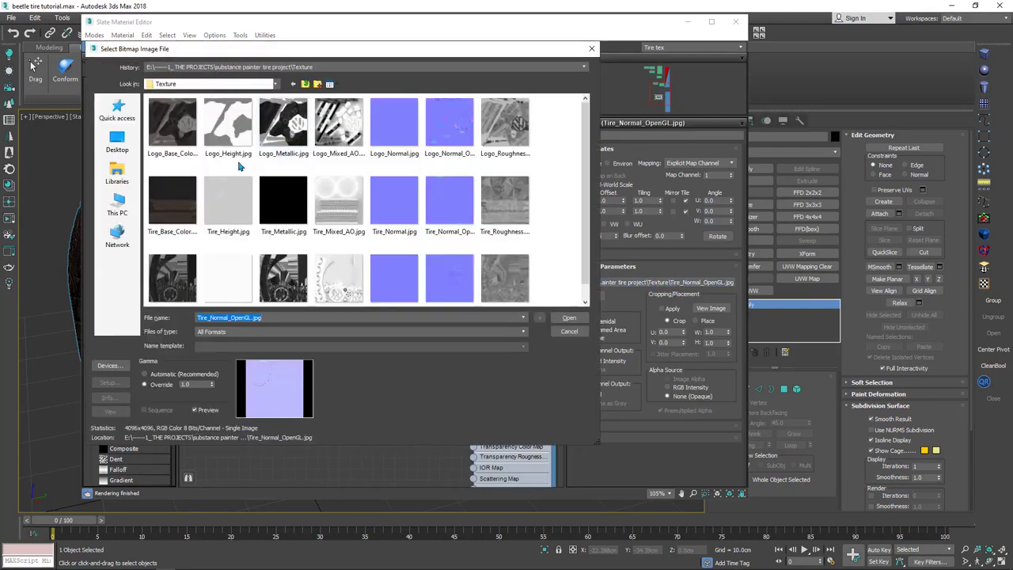
scroll(233, 181, "down", 1)
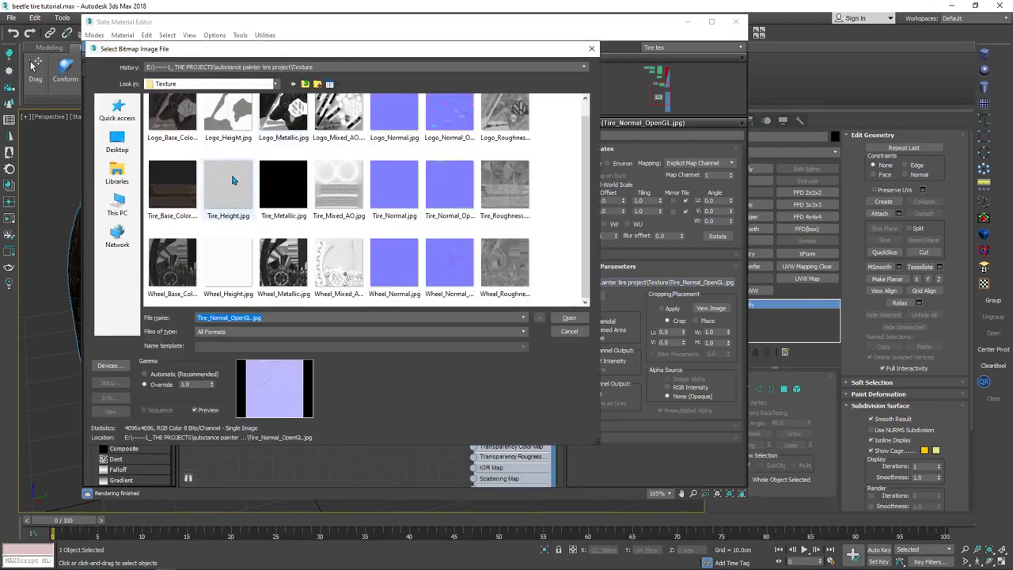
left_click(172, 267)
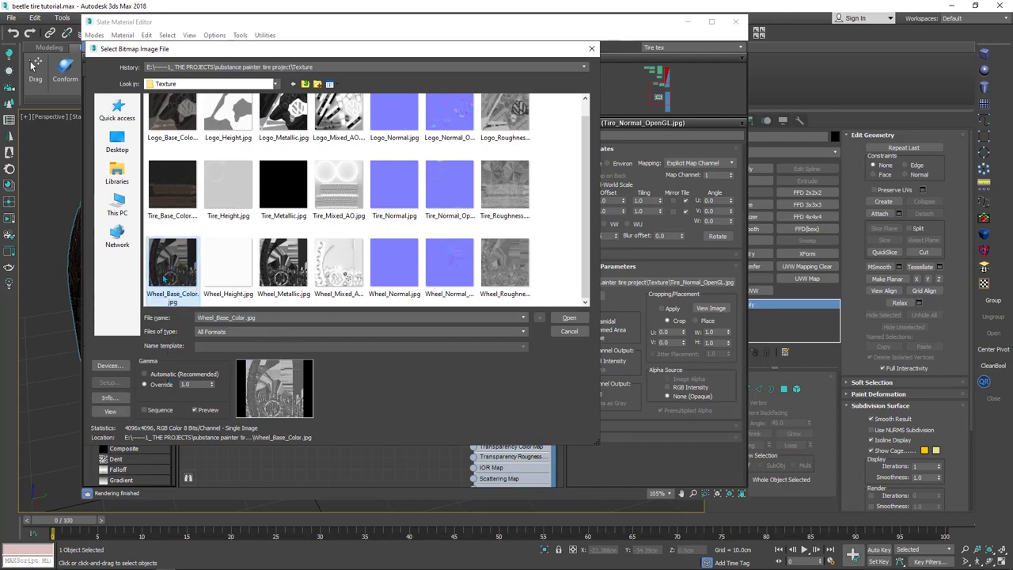
left_click(157, 375)
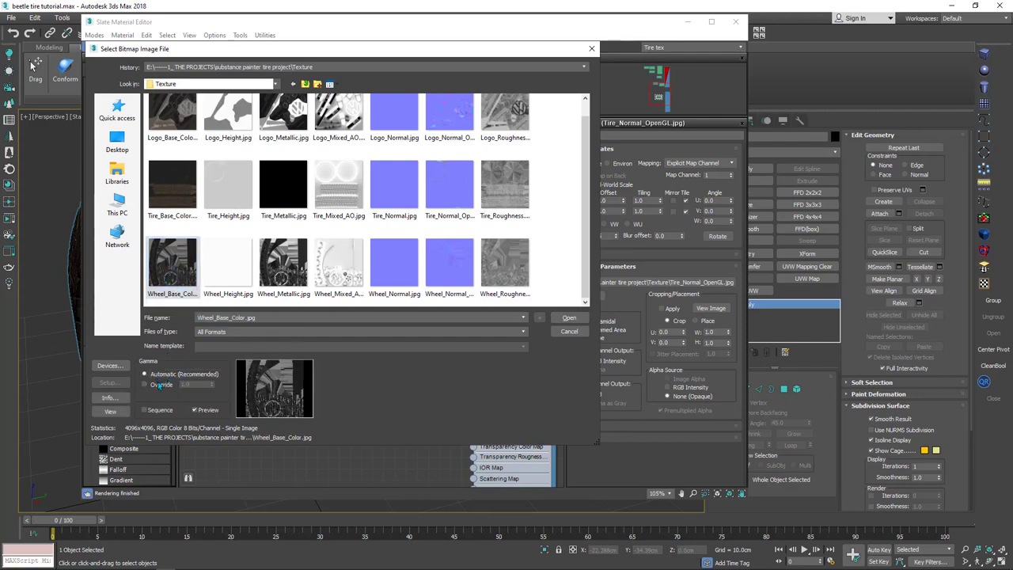
left_click(567, 317)
left_click_drag(379, 340, 477, 356)
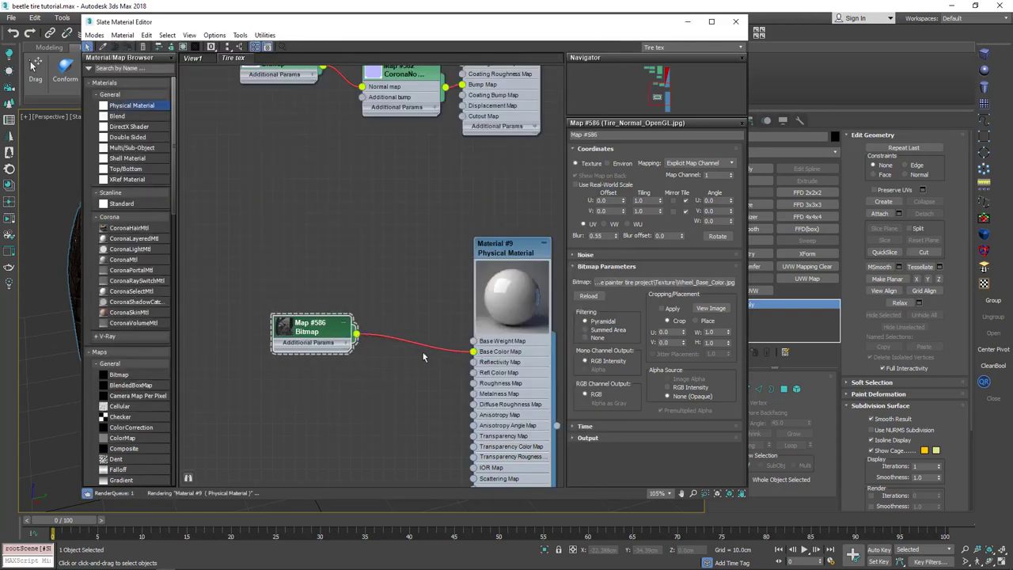
left_click_drag(335, 341, 346, 342)
- Duplicate the wheel base color Bitmap and load Wheel_Roughness.jpg into the copy with a gamma override of 1.0
middle_click_drag(388, 293, 383, 208)
mouse_move(314, 261)
left_mouse_down("shift")
mouse_move(336, 318)
mouse_move(314, 316)
left_mouse_up("shift")
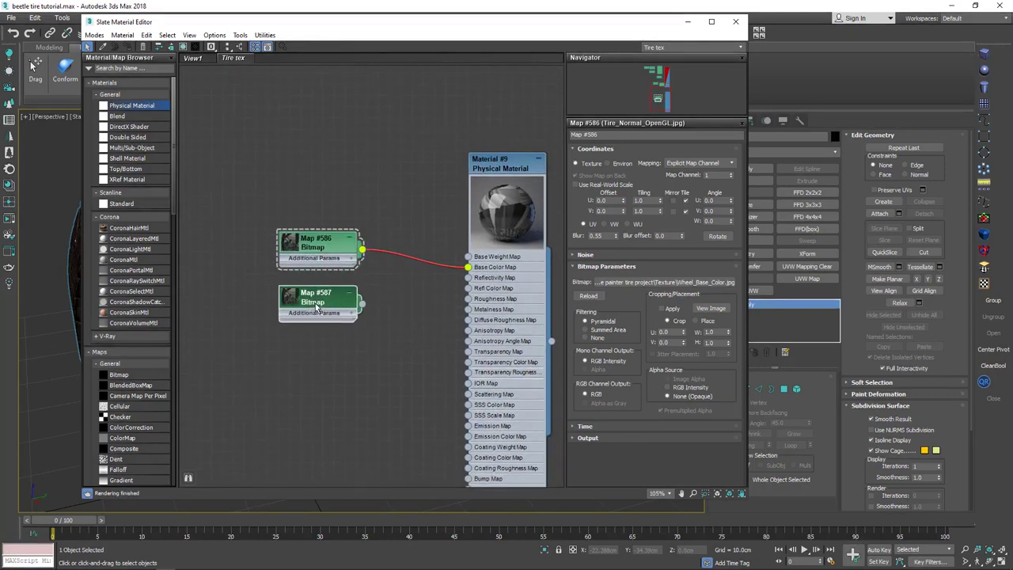
left_click(661, 282)
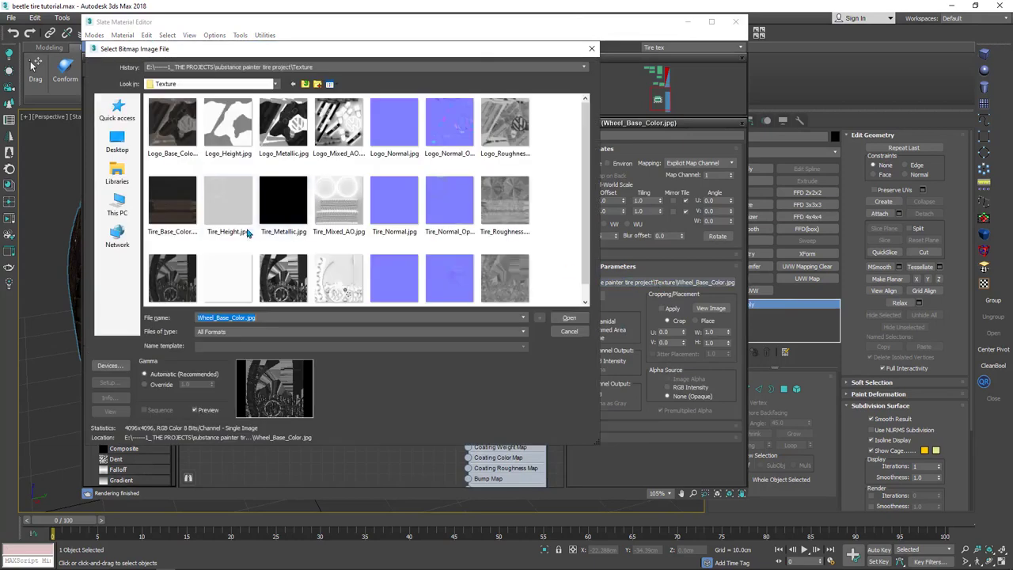
scroll(240, 231, "down", 1)
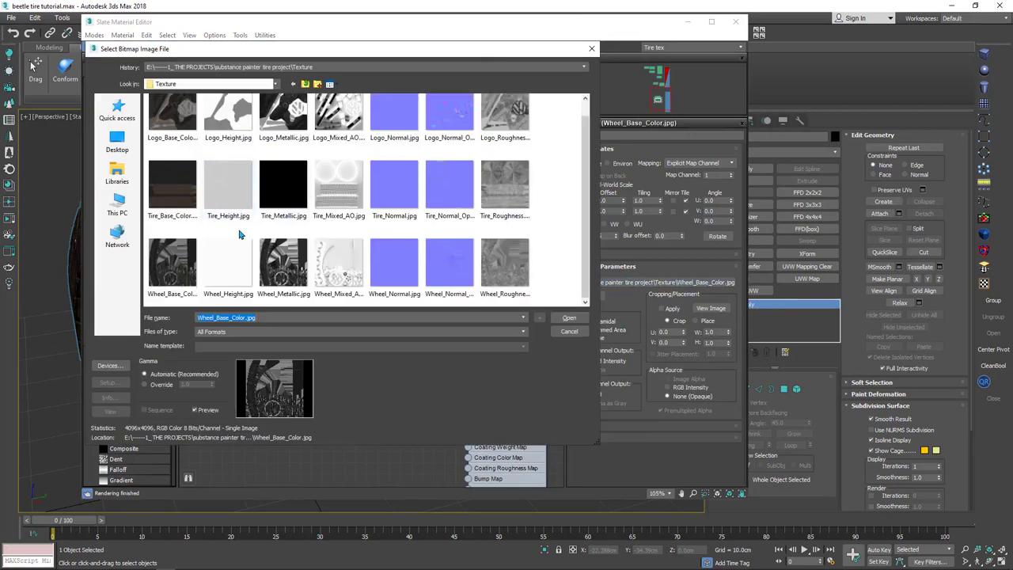
left_click(492, 265)
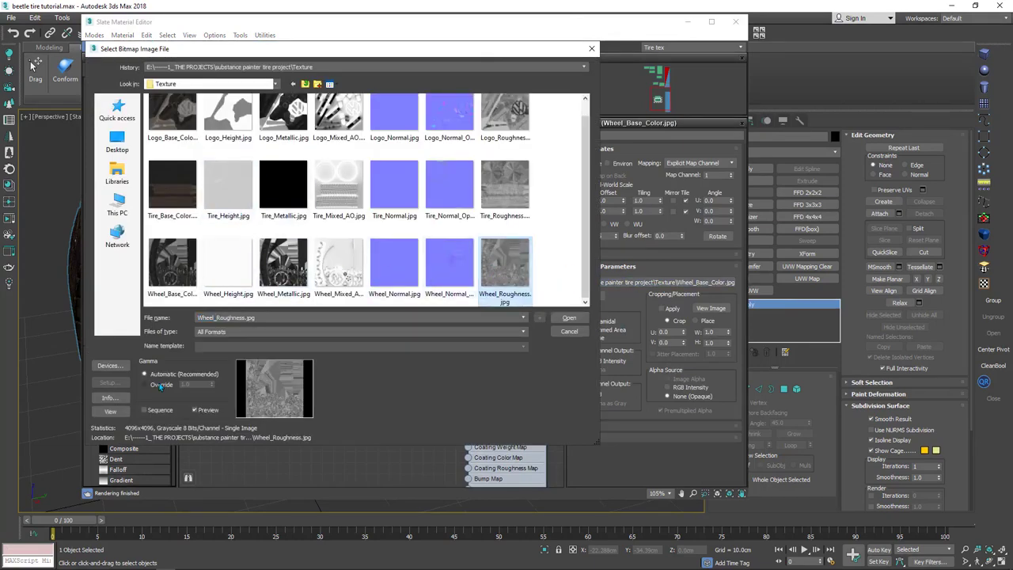
left_click(157, 385)
double_click(202, 383)
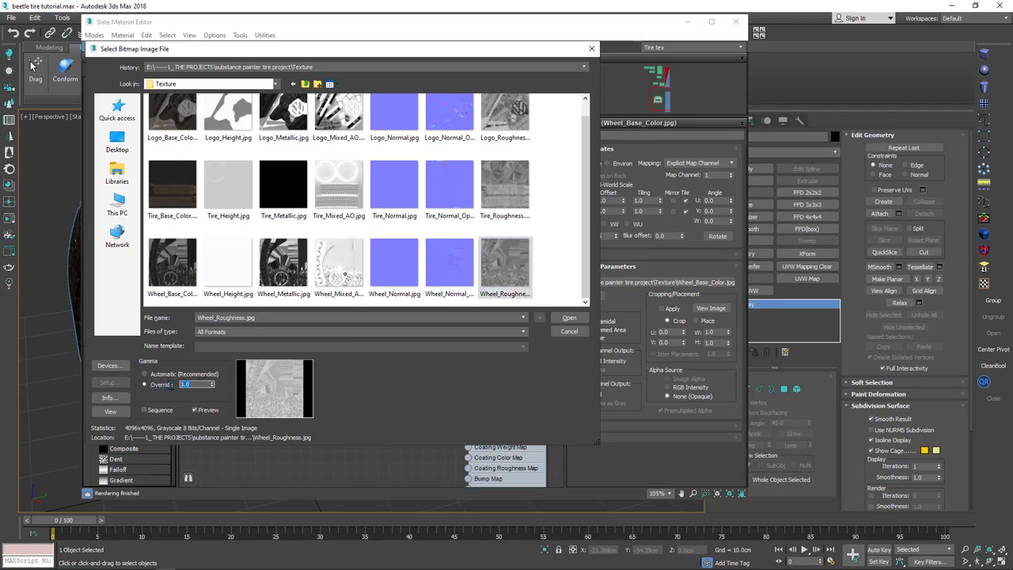
left_click(568, 318)
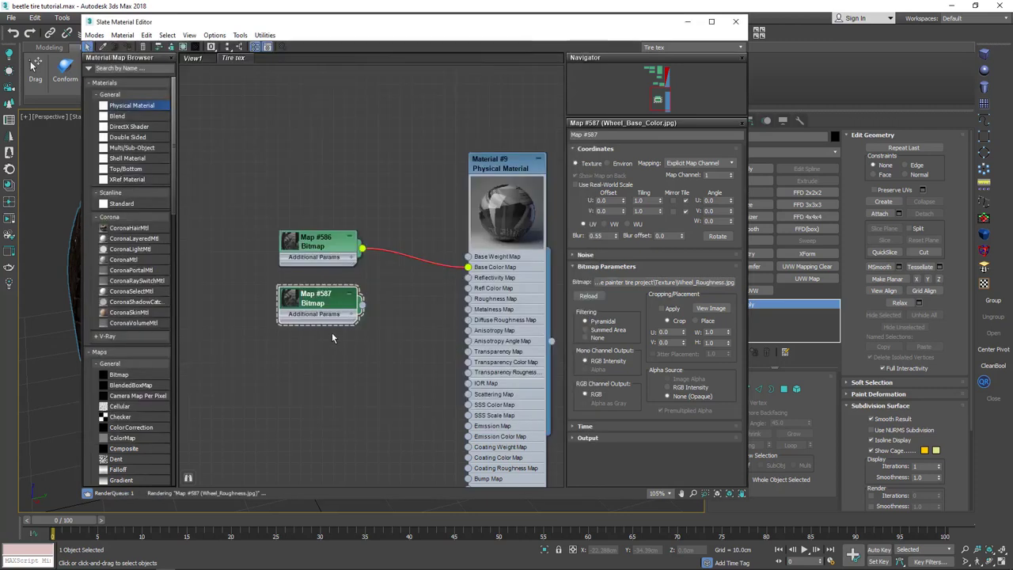
- Connect the wheel roughness Bitmap to the new material's Roughness Map input
scroll(378, 305, "up", 2)
left_click_drag(358, 306, 484, 307)
scroll(354, 401, "down", 1)
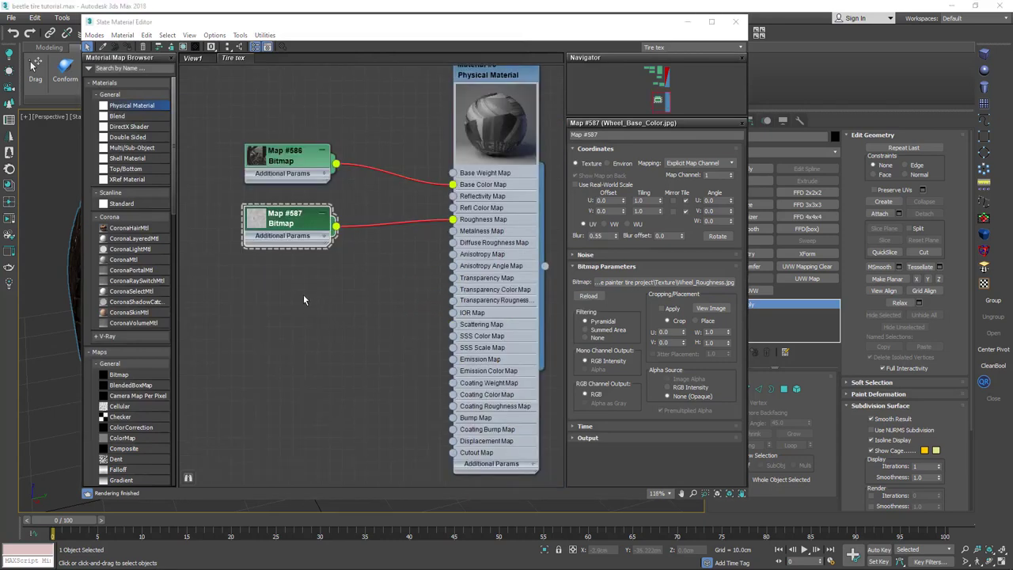
- Duplicate the wheel roughness Bitmap, load Wheel_Normal_OpenGL.jpg into the copy with gamma override 1.0, and place it away from the material
left_click_drag(290, 227, 290, 301, "shift")
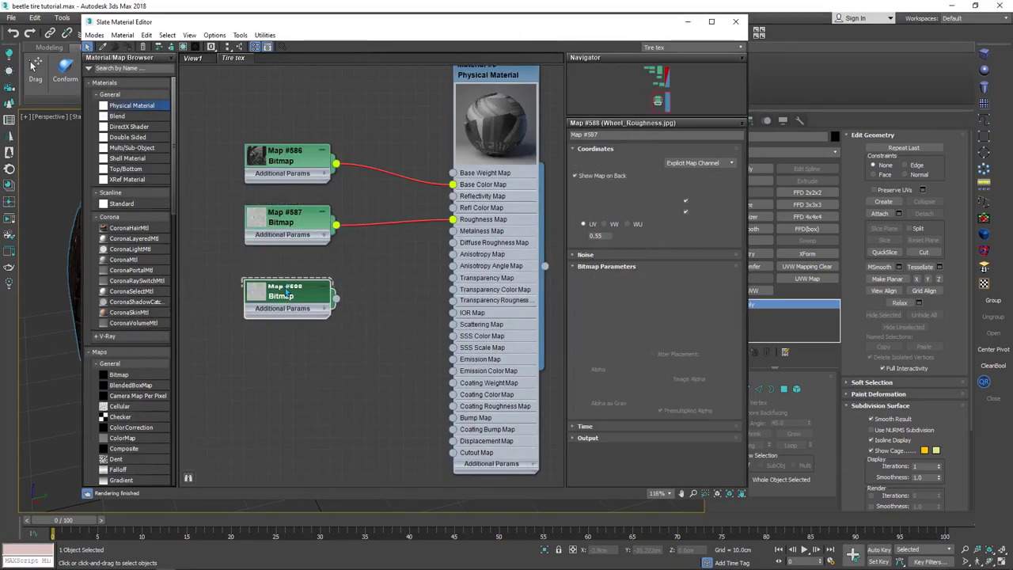
left_click(664, 281)
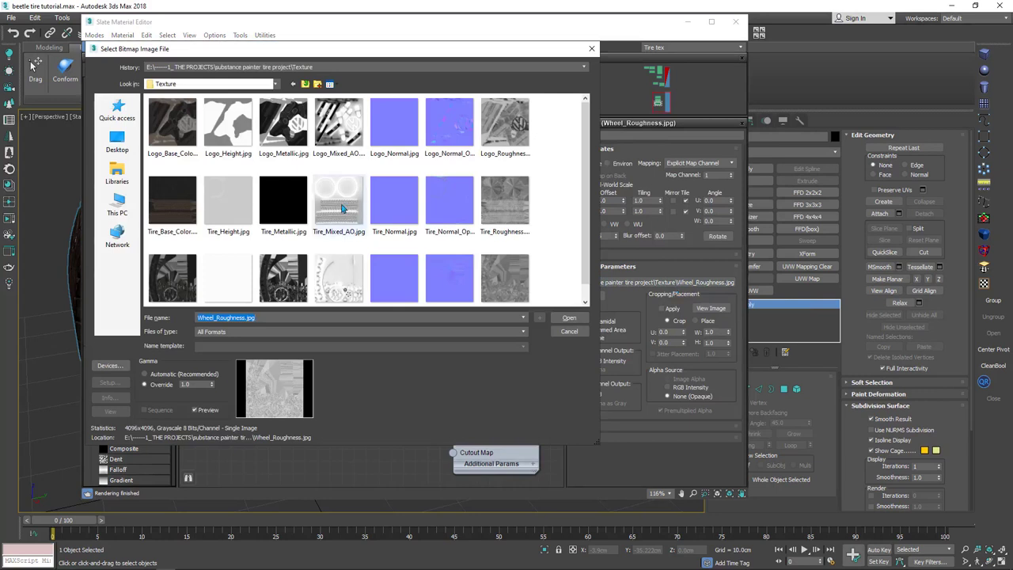
left_click(448, 270)
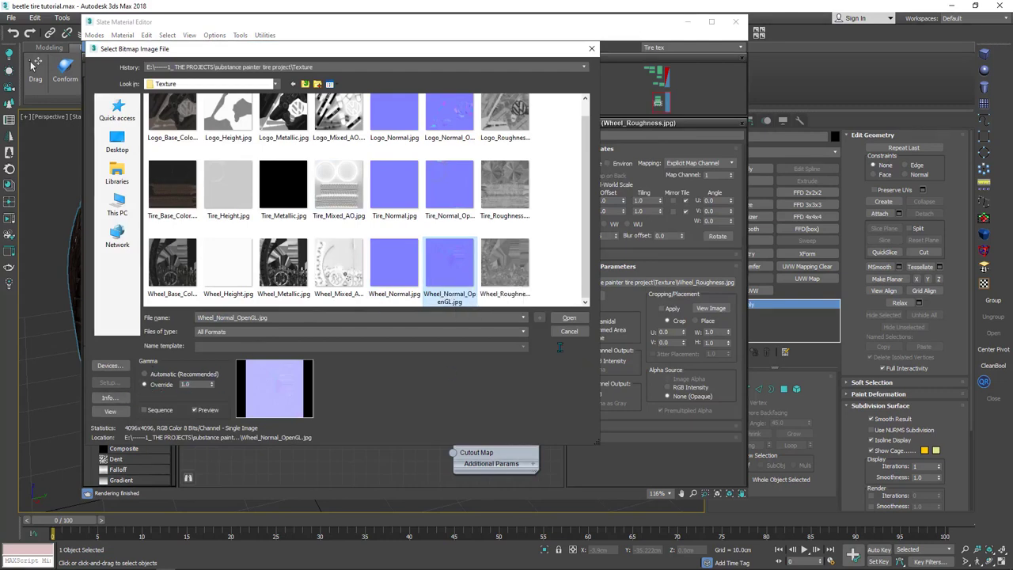
left_click(568, 317)
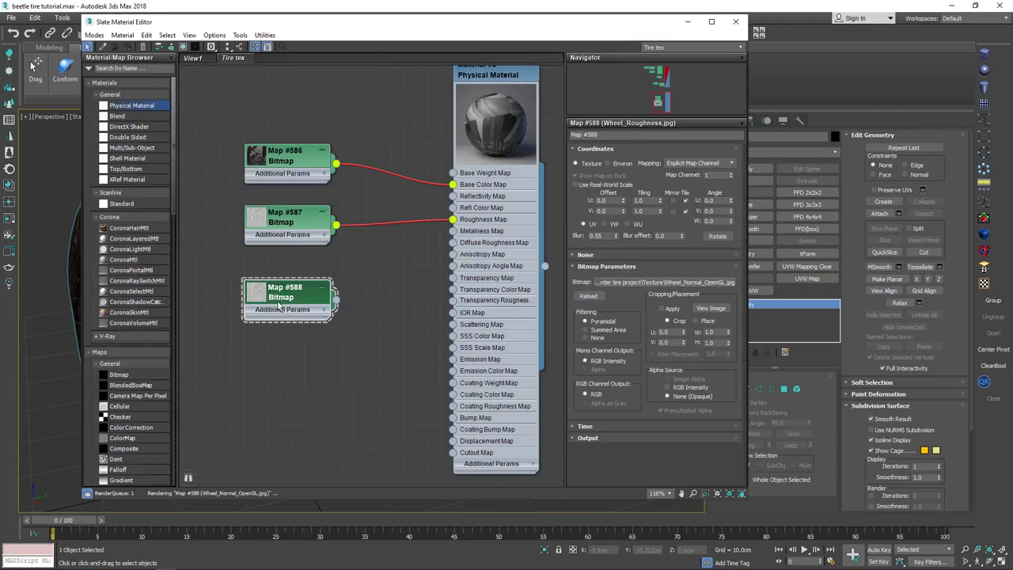
middle_click_drag(271, 296, 260, 255)
scroll(284, 266, "up", 2)
left_click_drag(288, 263, 246, 262)
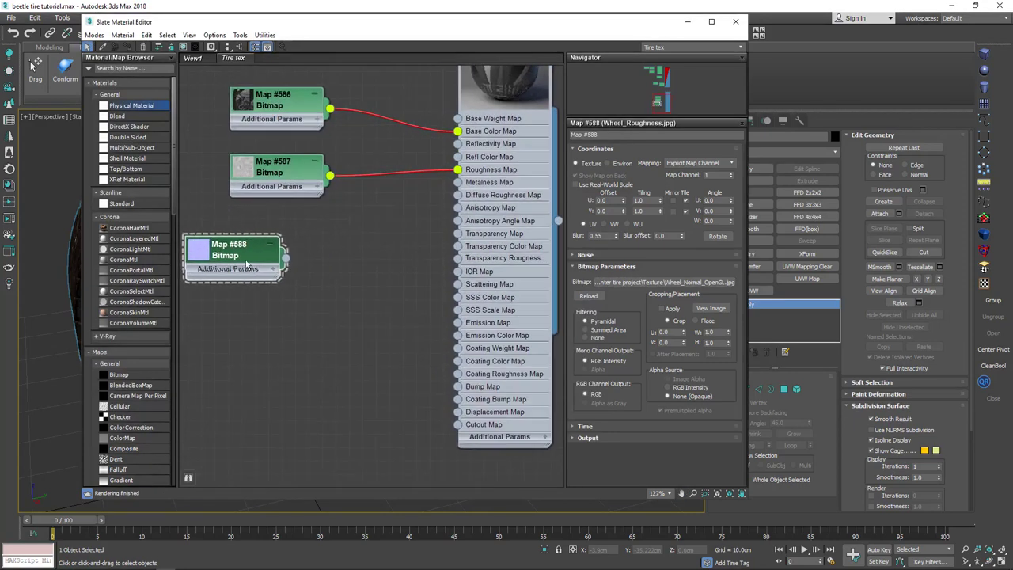
- Insert a CoronaNormal map between the wheel normal Bitmap and the new material's Bump Map input
right_click(301, 236)
mouse_move(327, 254)
mouse_move(444, 280)
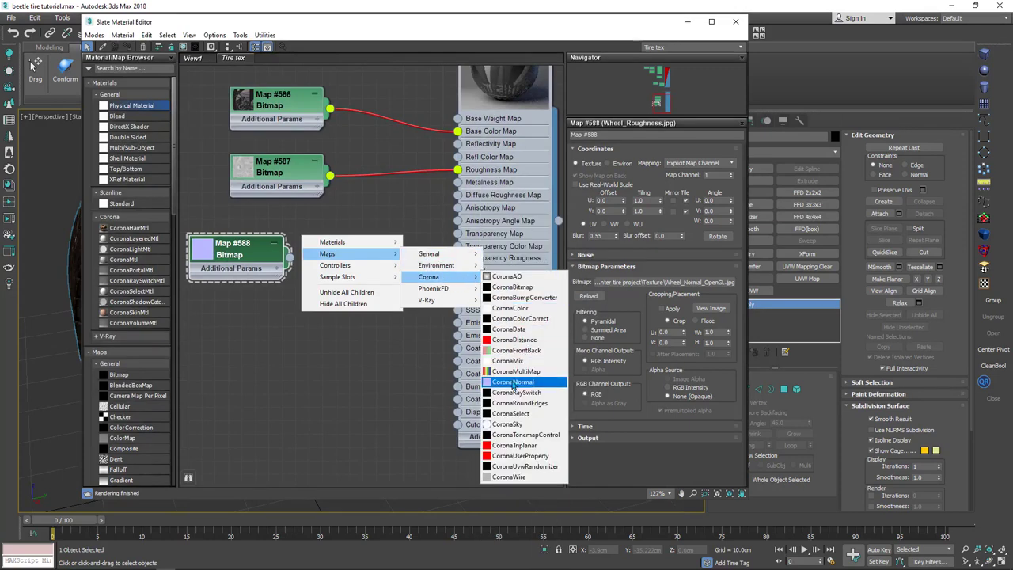
left_click(513, 381)
left_click_drag(318, 257, 377, 284)
left_click_drag(260, 249, 310, 281)
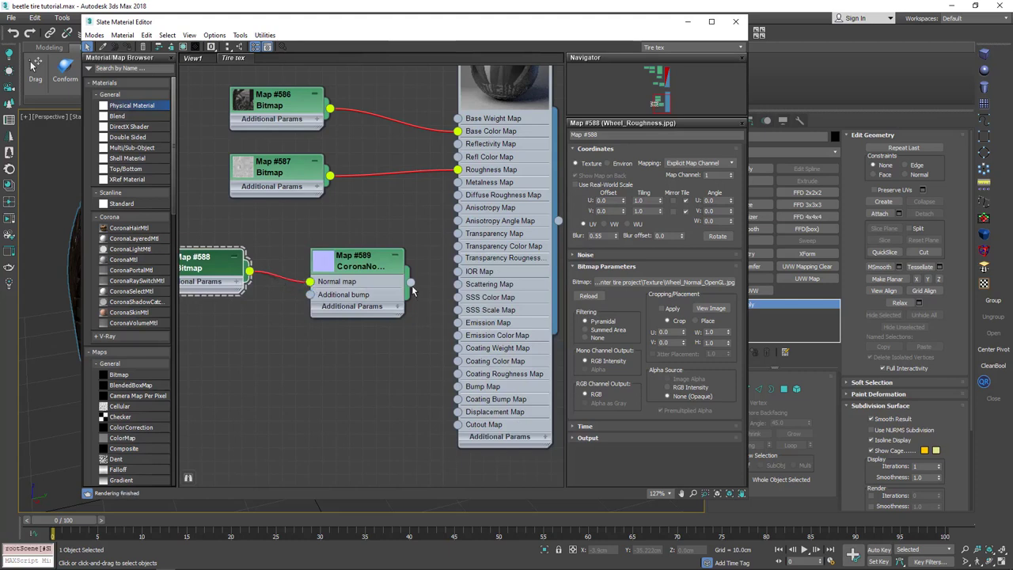
left_click_drag(418, 304, 459, 388)
left_click(339, 282)
left_click_drag(338, 283, 339, 363)
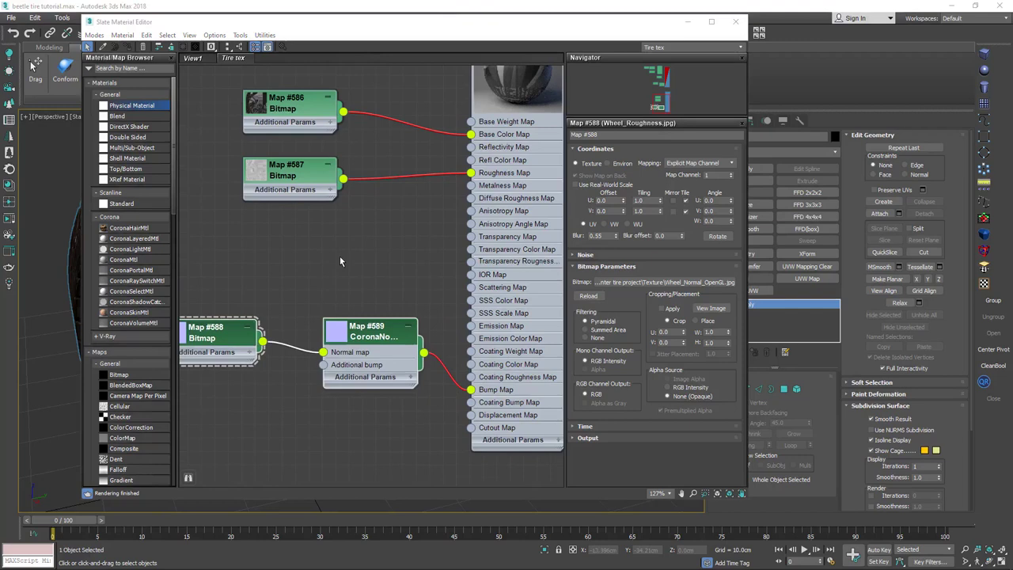
- Examine how the base color, roughness and normal Bitmaps feed the new Physical Material
middle_click_drag(304, 193, 317, 254)
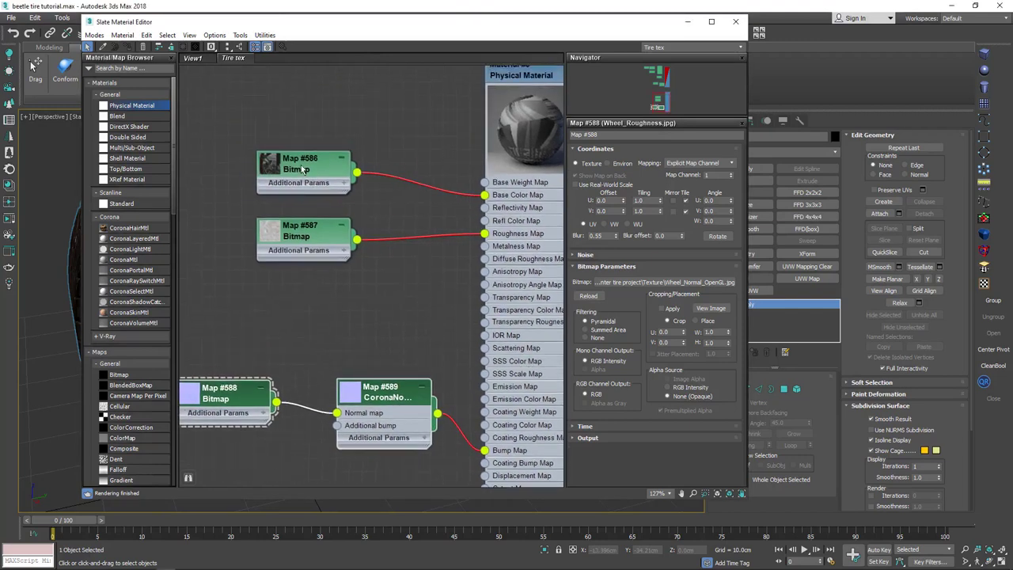
scroll(314, 213, "down", 4)
scroll(317, 229, "down", 3)
middle_click_drag(332, 289, 301, 206)
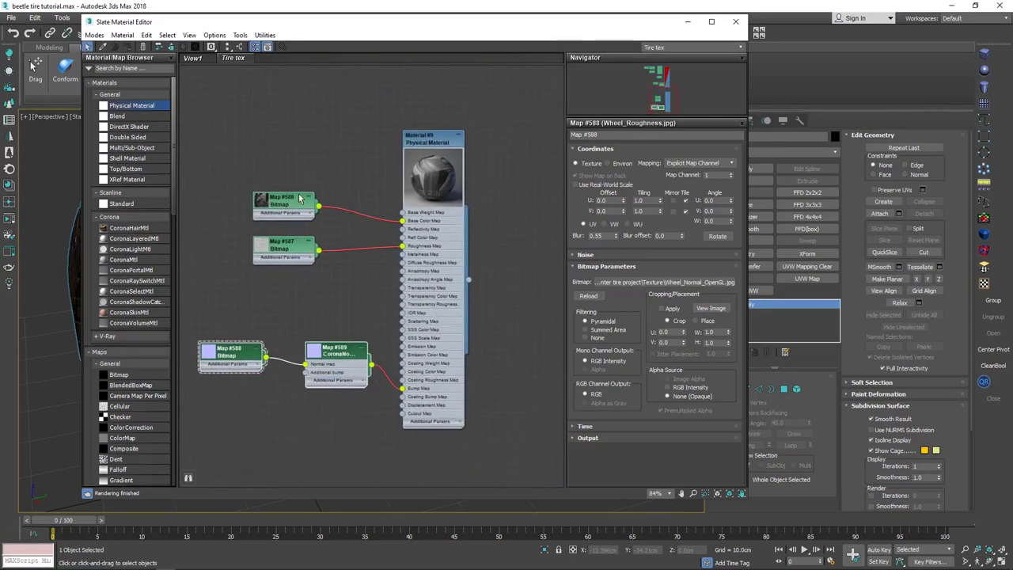
left_click_drag(301, 163, 302, 244)
scroll(315, 225, "down", 2)
middle_click_drag(318, 273, 325, 315)
scroll(419, 199, "up", 2)
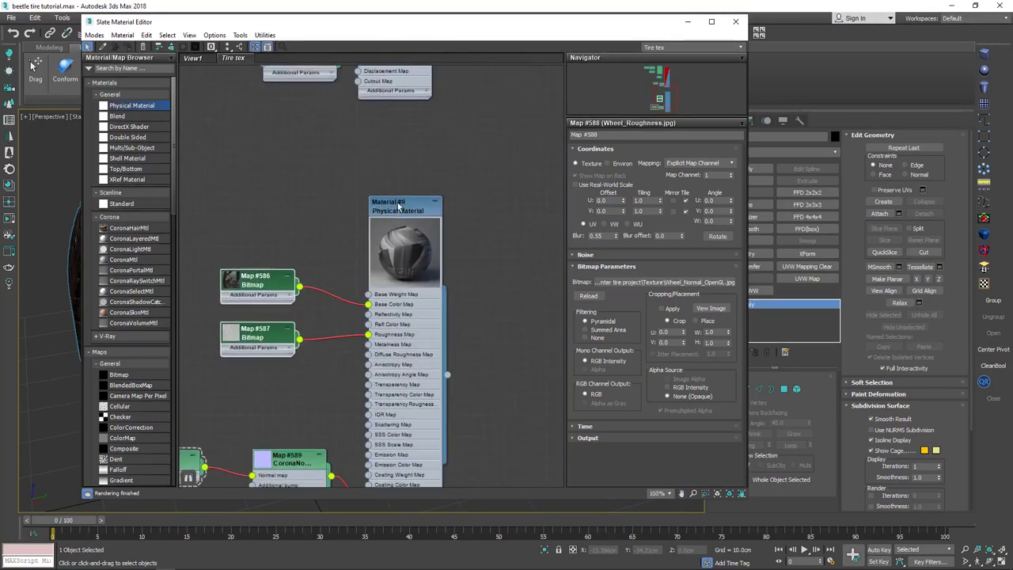
- Open the new Physical Material's parameters and rename the material to Wheel
double_click(397, 209)
double_click(398, 210)
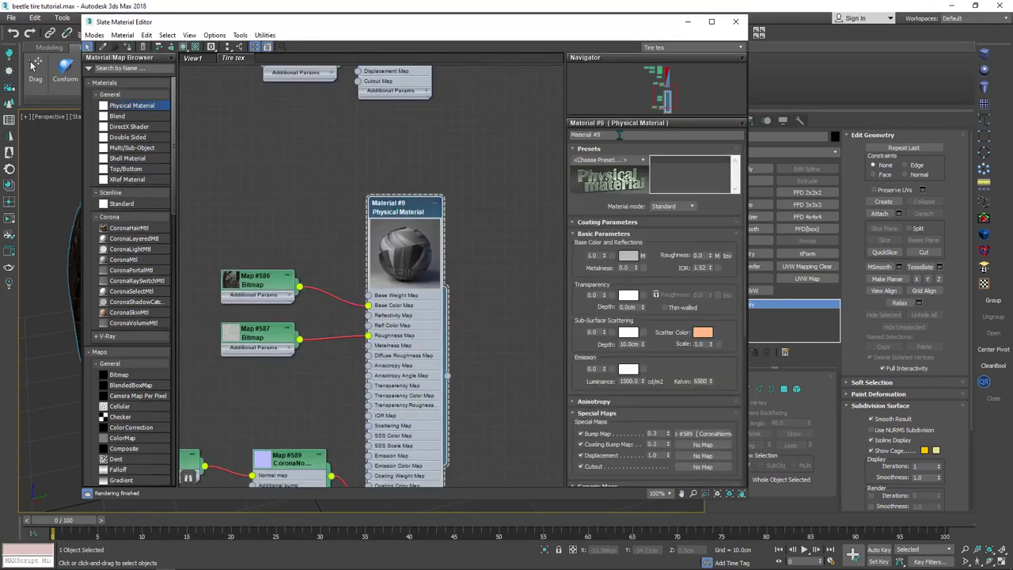
left_click(619, 135)
type("Wheel")
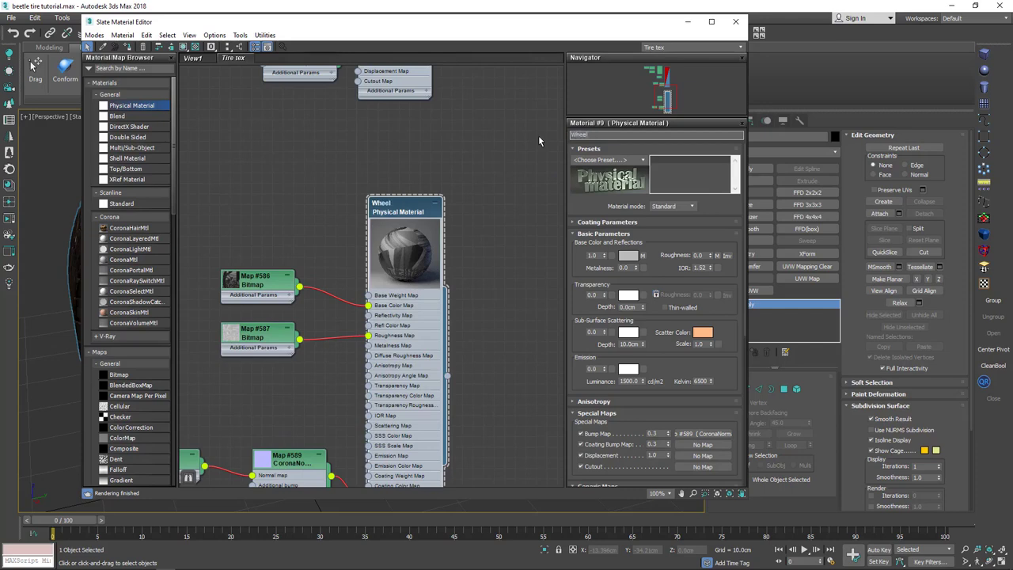
- Move the material editor off the model, assign the Wheel material to the wheel rim and show it shaded in the viewport
left_click_drag(395, 27, 609, 29)
left_click(232, 281)
middle_click_drag(231, 282, 292, 309)
left_click(624, 339)
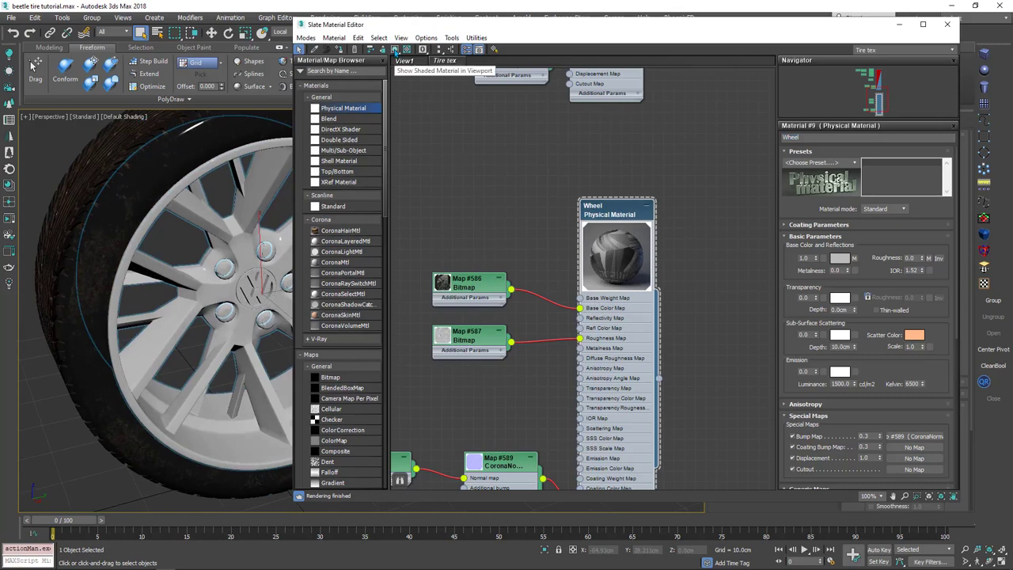
left_click(395, 50)
left_click(219, 303)
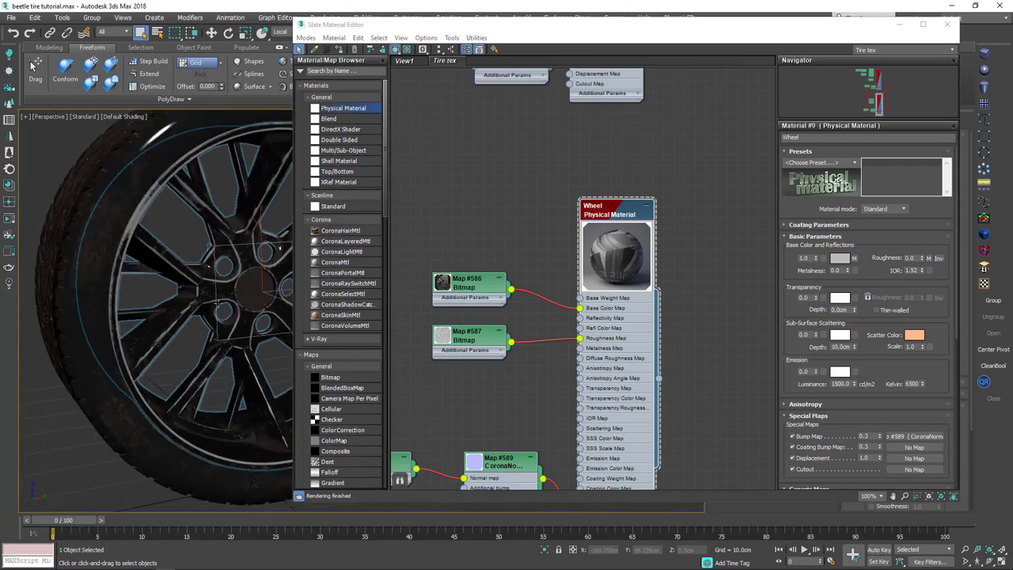
scroll(498, 275, "down", 5)
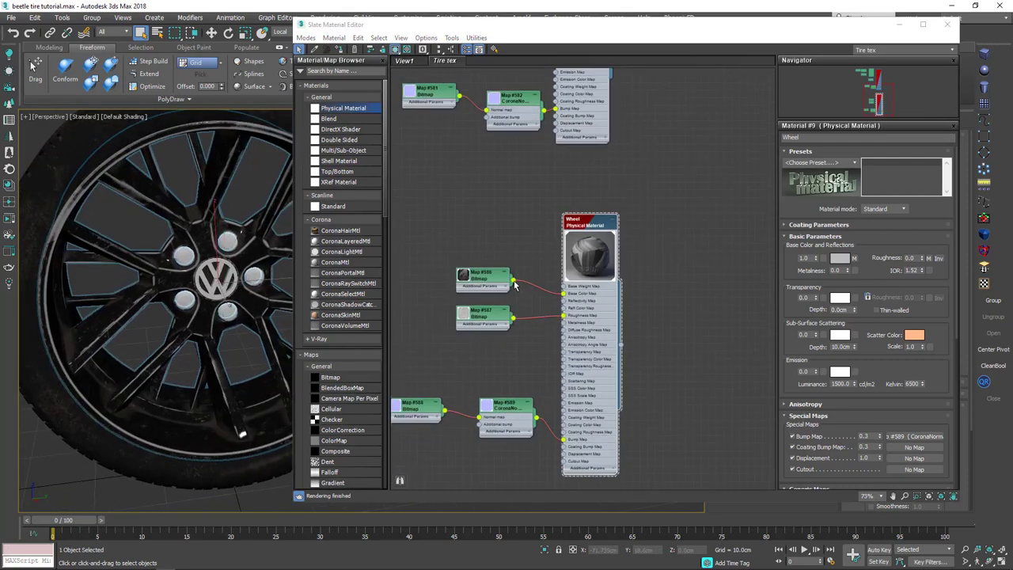
- Add another Physical Material below the Wheel network and place a copy of the wheel base color Bitmap beside it
middle_click_drag(498, 276, 471, 187)
scroll(485, 229, "up", 2)
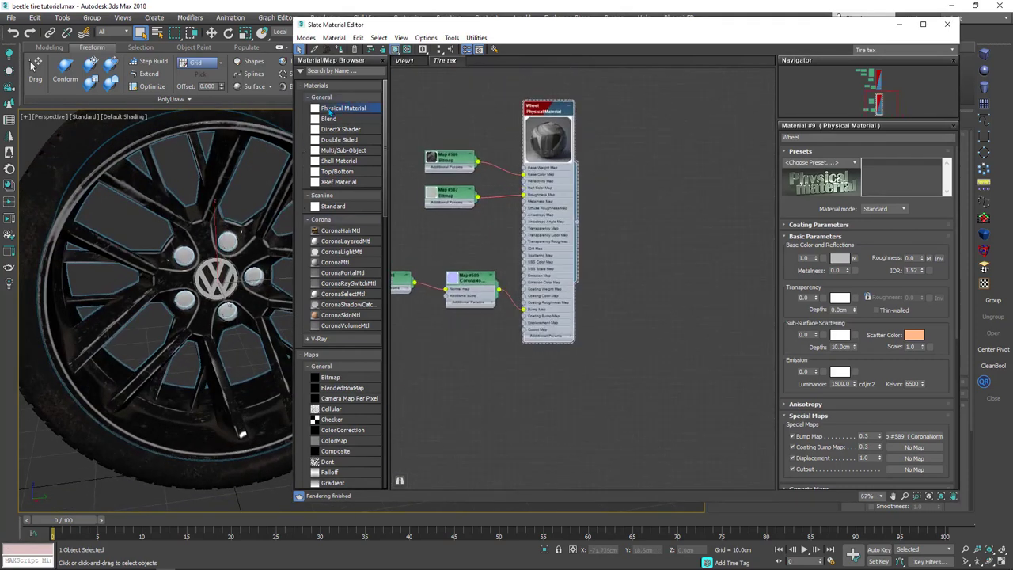
left_click_drag(329, 112, 568, 444)
middle_click_drag(498, 427, 532, 401)
scroll(520, 274, "down", 2)
left_click(498, 176)
left_click_drag(493, 176, 497, 431, "shift")
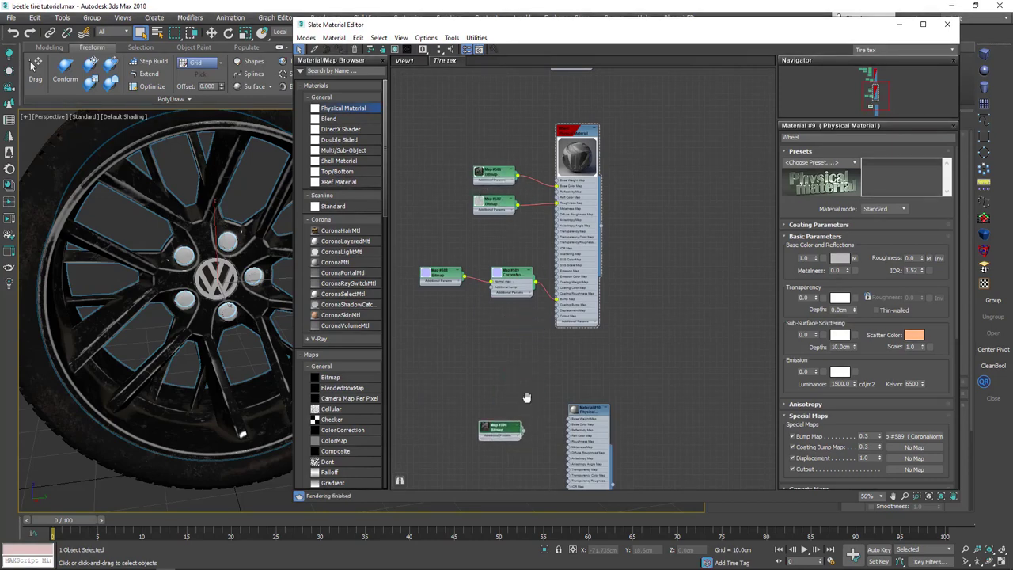
- Load Logo_Base_Color.jpg into the copied Bitmap and connect it to the new Physical Material's Base Color Map
middle_click_drag(526, 397, 499, 228)
scroll(495, 229, "up", 4)
double_click(465, 275)
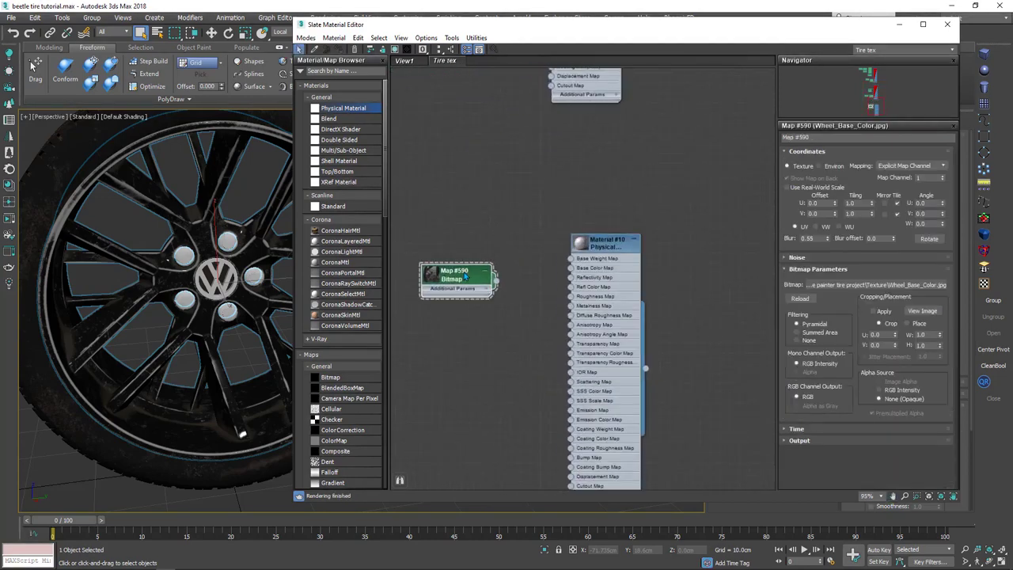
left_click(879, 284)
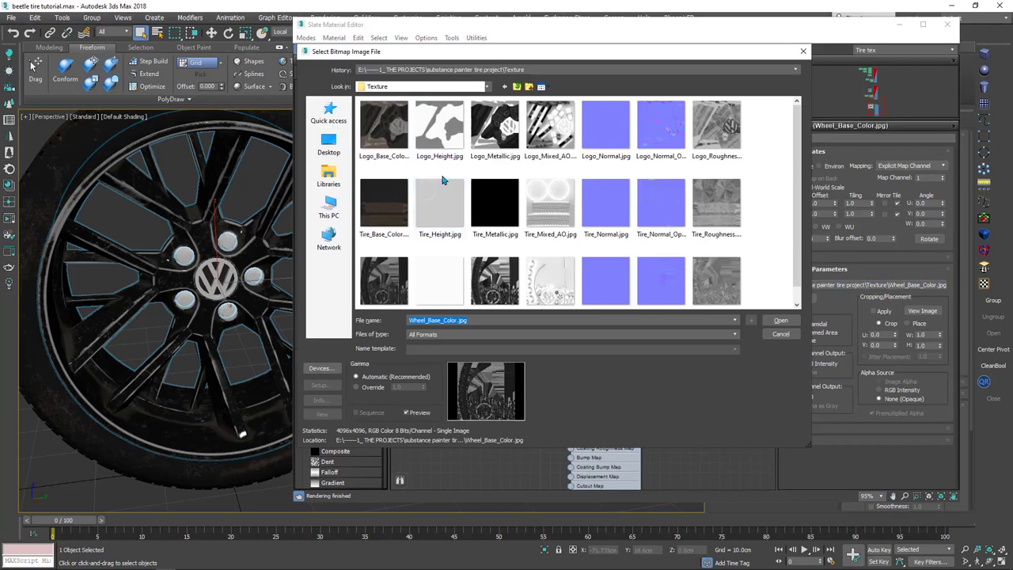
left_click(384, 126)
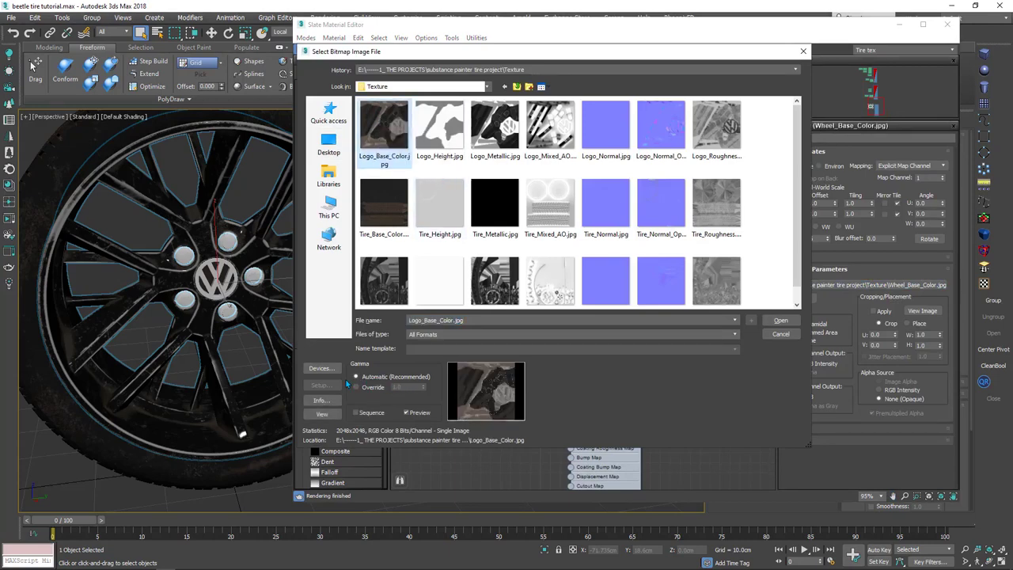
left_click(781, 322)
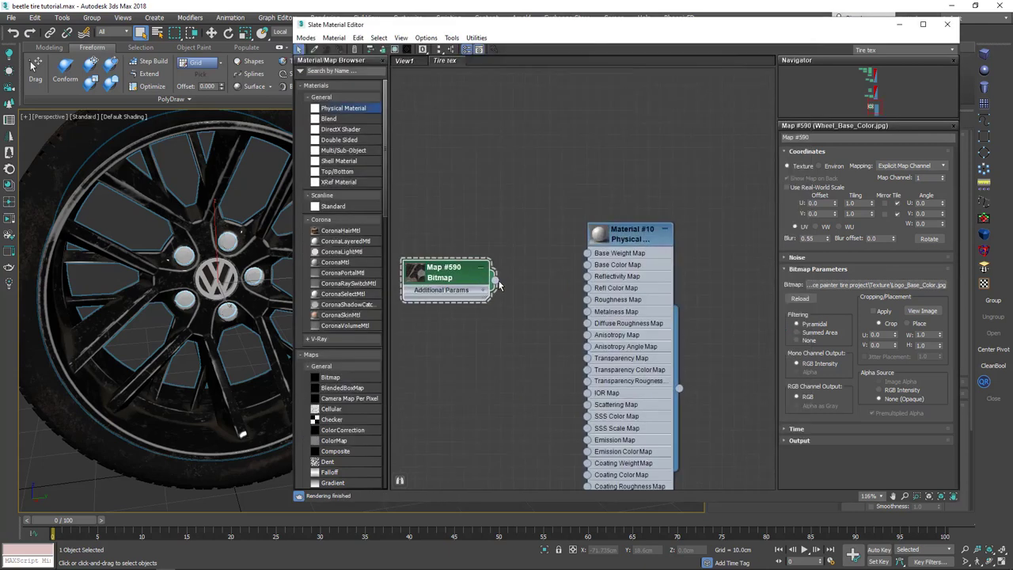
scroll(498, 285, "up", 1)
left_click_drag(493, 279, 594, 263)
- Duplicate the logo base color Bitmap, load Logo_Roughness.jpg with gamma override 1.0 and connect it to the Roughness Map
mouse_move(455, 288)
left_mouse_down()
mouse_move(480, 273)
mouse_move(474, 343)
left_mouse_up()
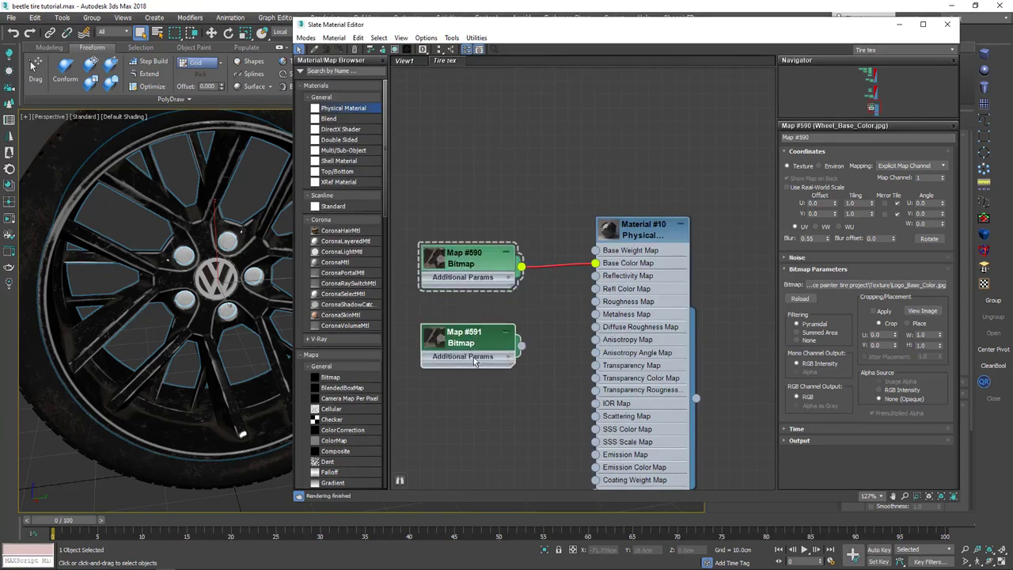
left_click(475, 346)
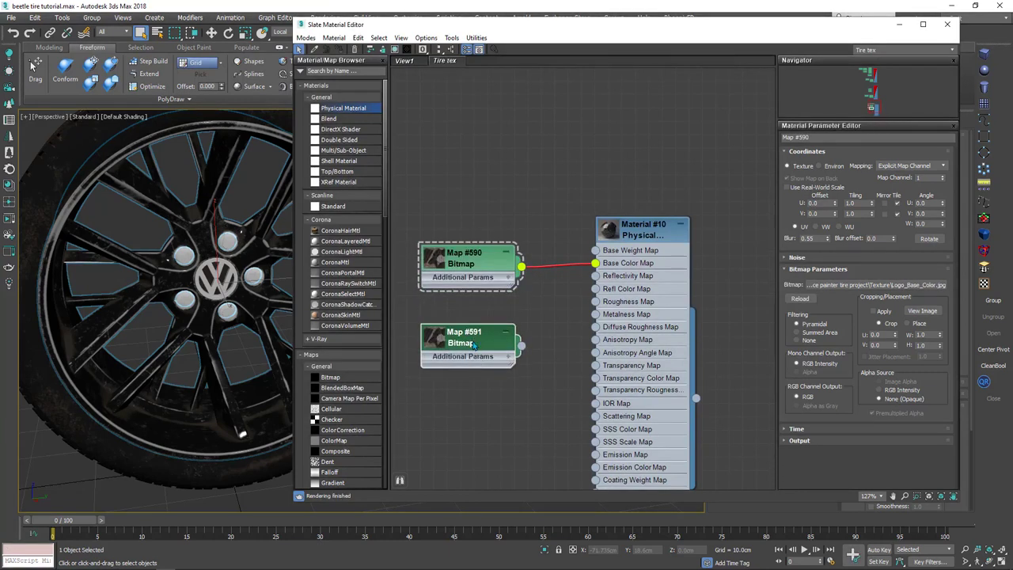
left_click(866, 284)
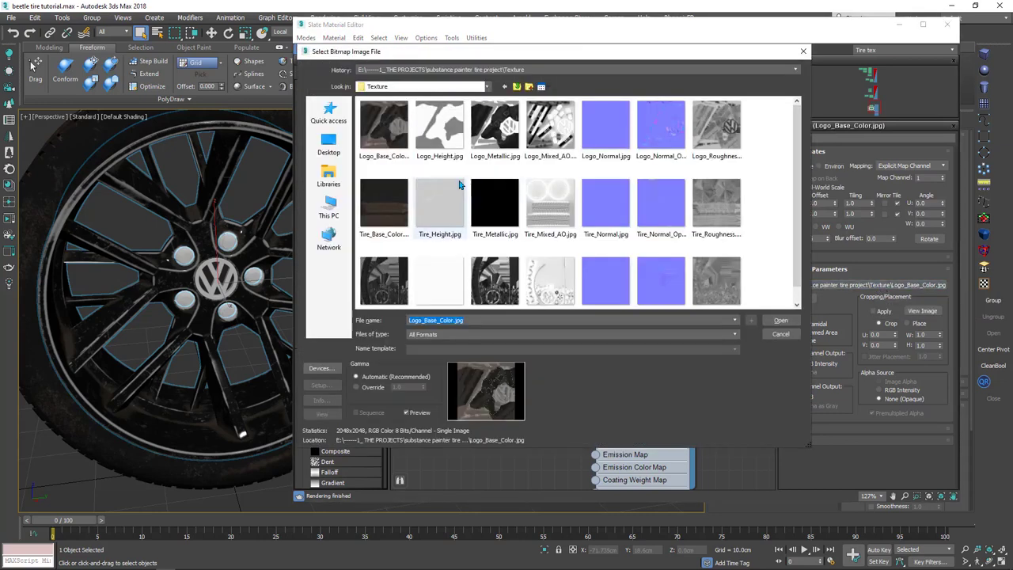
left_click(720, 135)
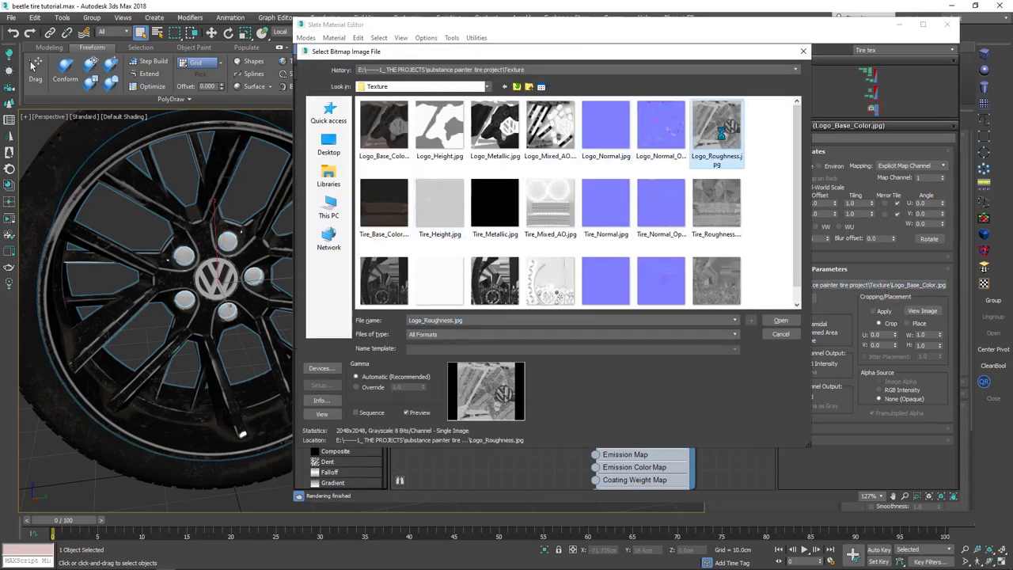
left_click(365, 387)
double_click(408, 386)
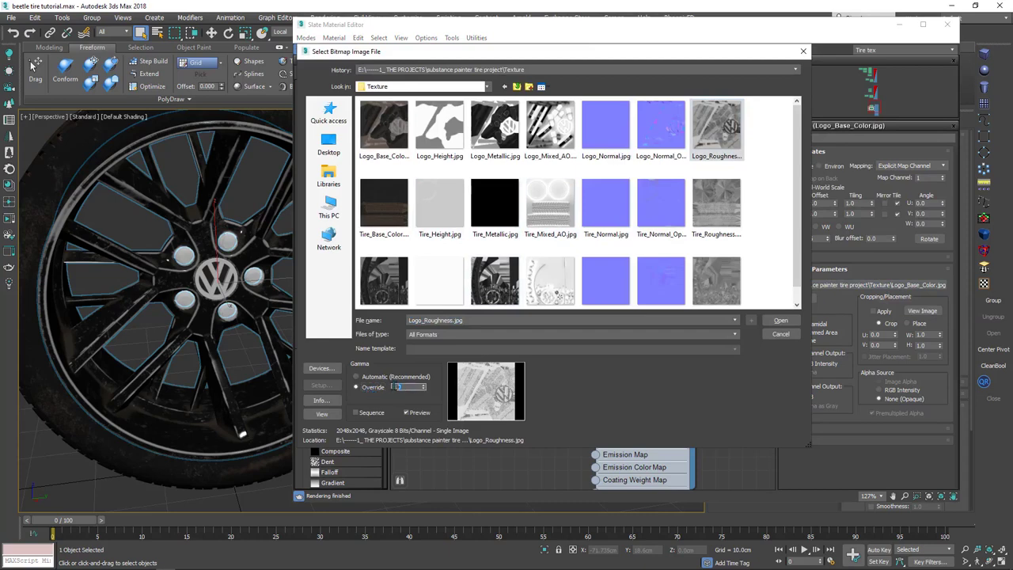
left_click(780, 320)
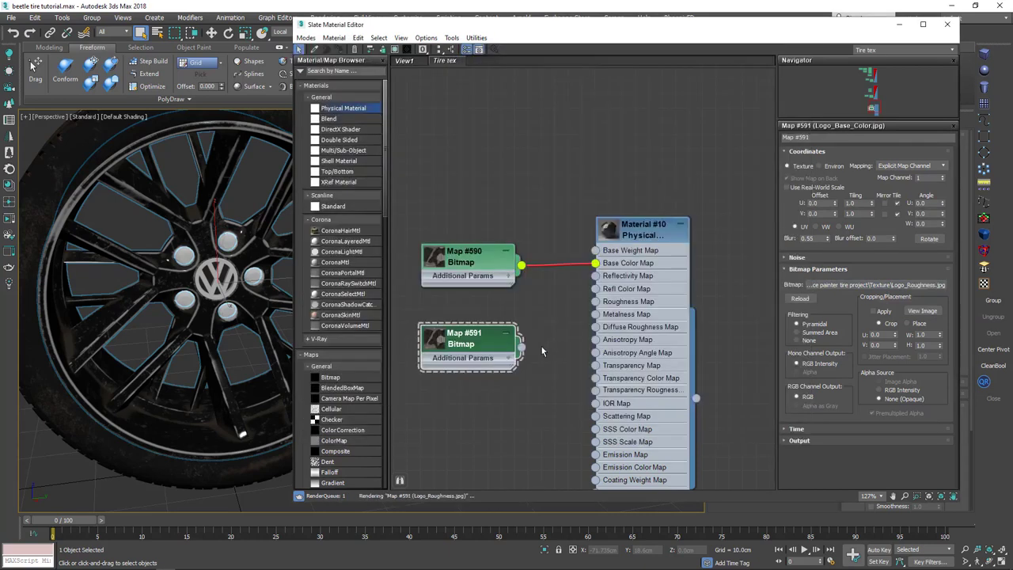
left_click_drag(519, 351, 595, 301)
- Enlarge the new material's preview, then duplicate the roughness Bitmap and load Logo_Normal_OpenGL.jpg with gamma override 1.0
double_click(608, 230)
left_click_drag(635, 241, 630, 186)
middle_click_drag(541, 367, 522, 232)
scroll(519, 236, "down", 2)
left_click(469, 209)
left_click_drag(468, 210, 469, 269, "shift")
double_click(469, 270)
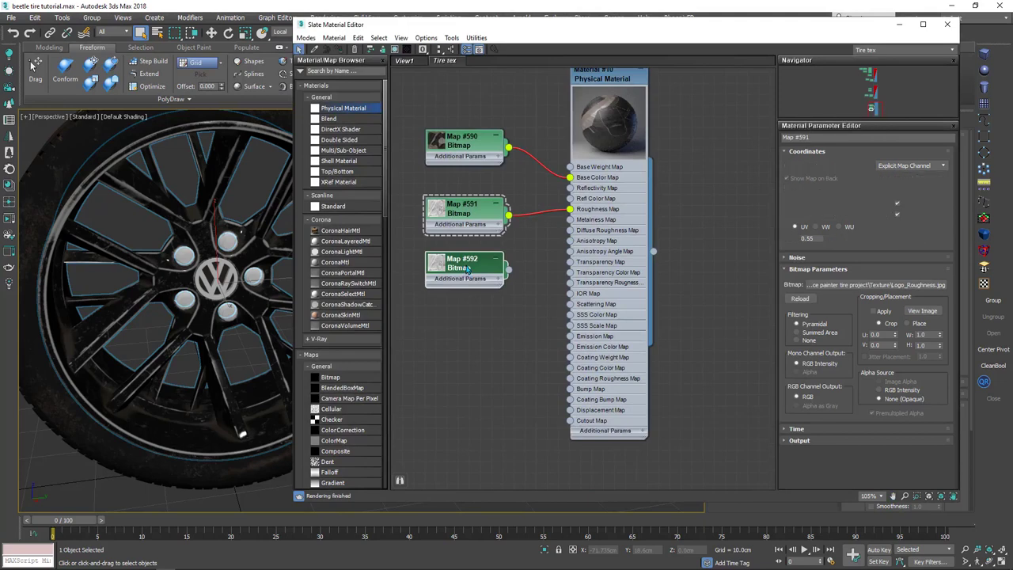
left_click(862, 285)
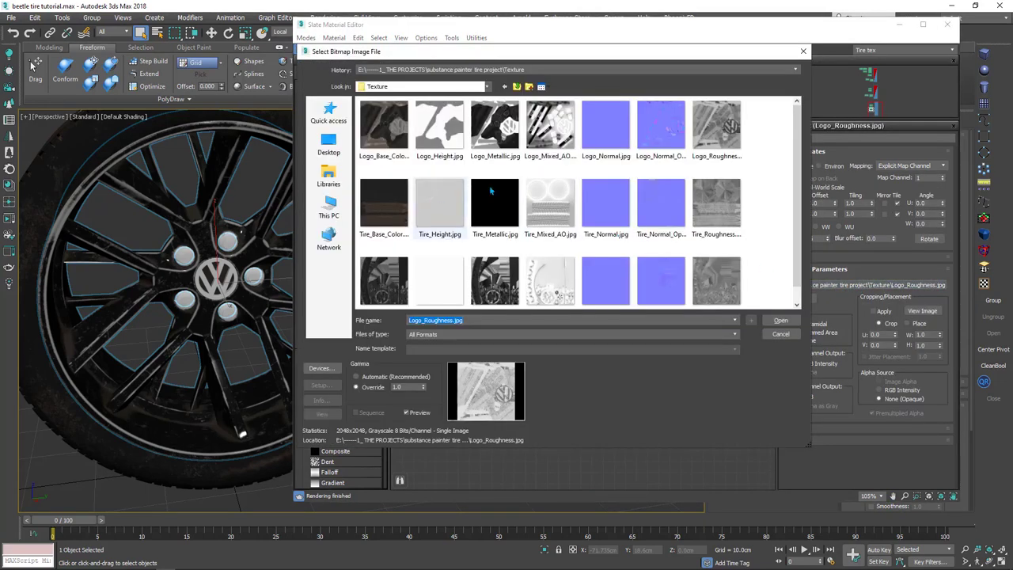
left_click(664, 152)
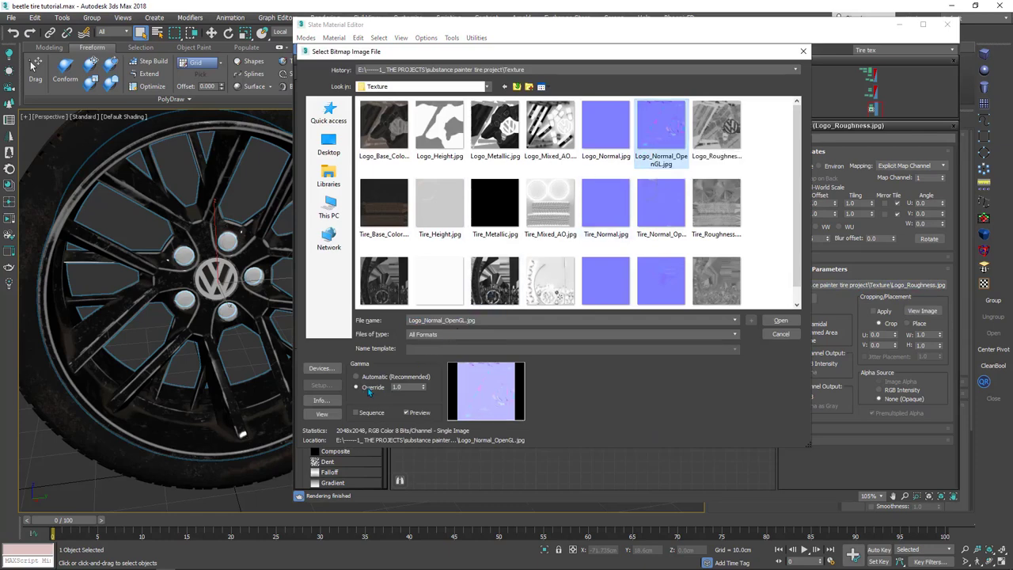
left_click(780, 320)
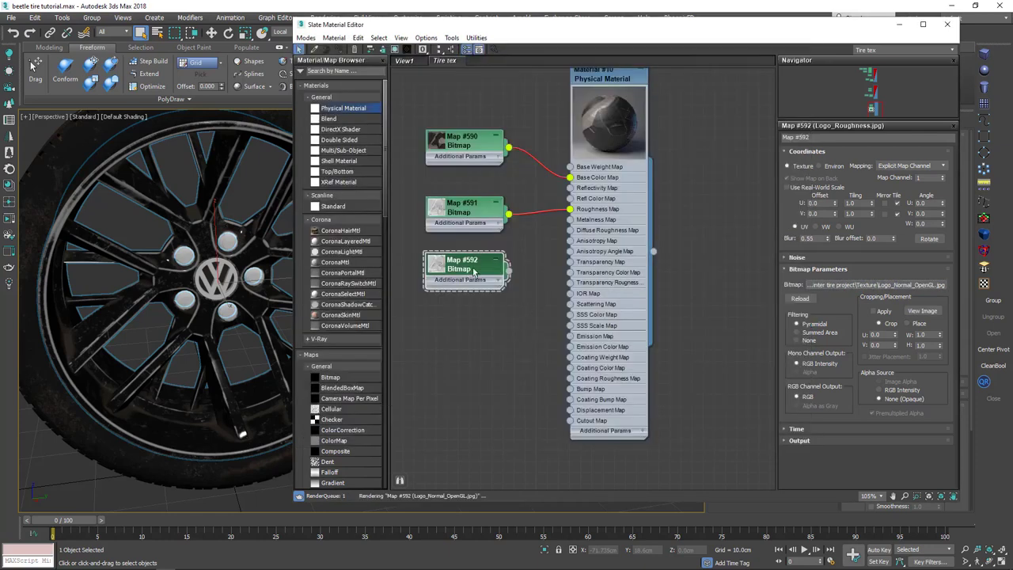
- Add a CoronaNormal map, feed the logo normal Bitmap into its Normal map input and connect it to the material's Bump Map
left_click_drag(473, 273, 439, 328)
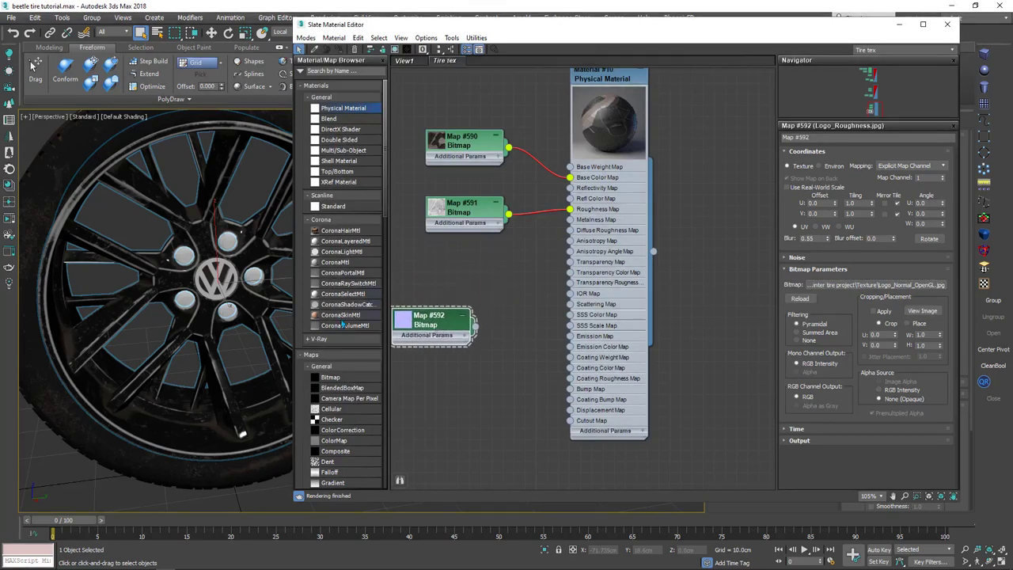
scroll(343, 323, "down", 15)
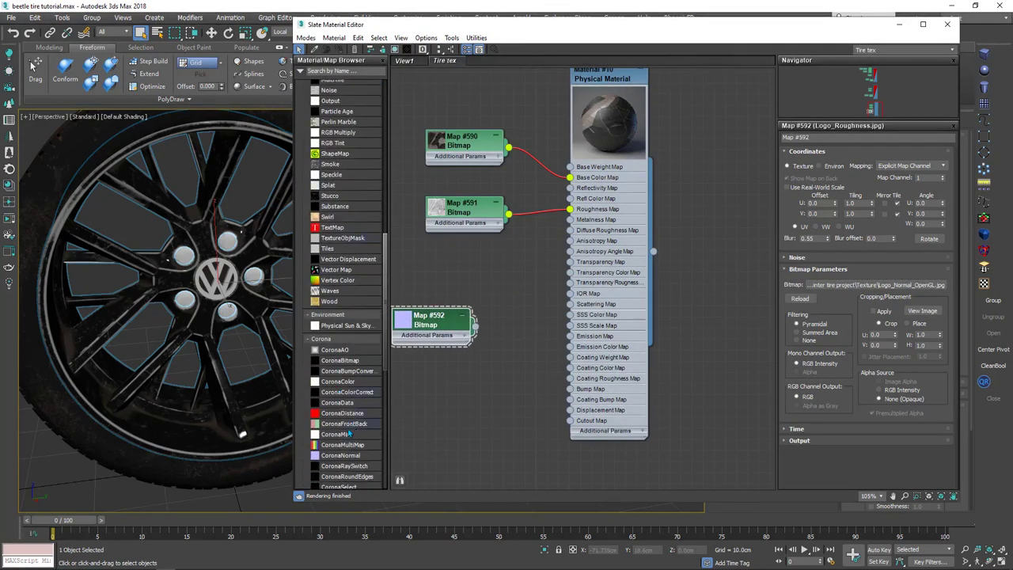
scroll(349, 431, "down", 3)
left_click_drag(327, 383, 525, 338)
middle_click_drag(510, 331, 578, 289)
left_click_drag(488, 299, 443, 310)
left_click_drag(555, 316, 533, 327)
left_click_drag(472, 308, 500, 329)
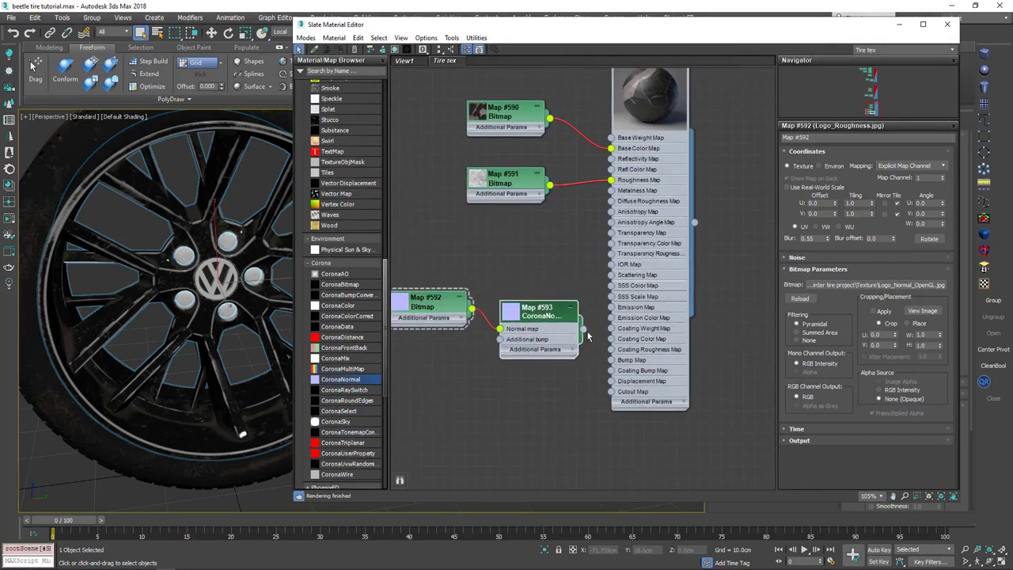
left_click_drag(606, 354, 612, 362)
left_click_drag(522, 339, 521, 386)
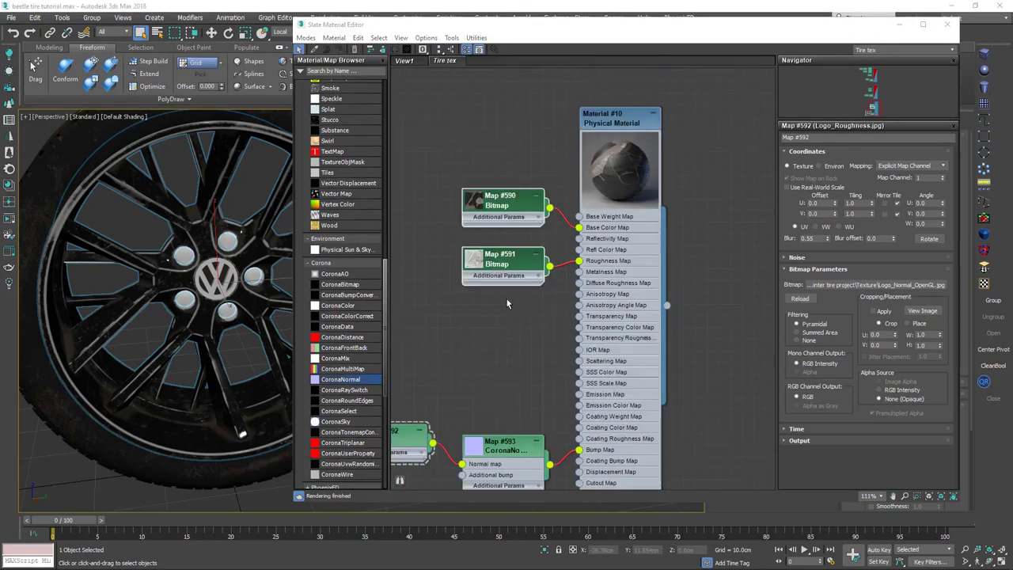
- Place a copy of the logo roughness Bitmap below it and load Logo_Metallic.jpg with gamma override 1.0
scroll(506, 301, "down", 3)
middle_click_drag(480, 323, 515, 303)
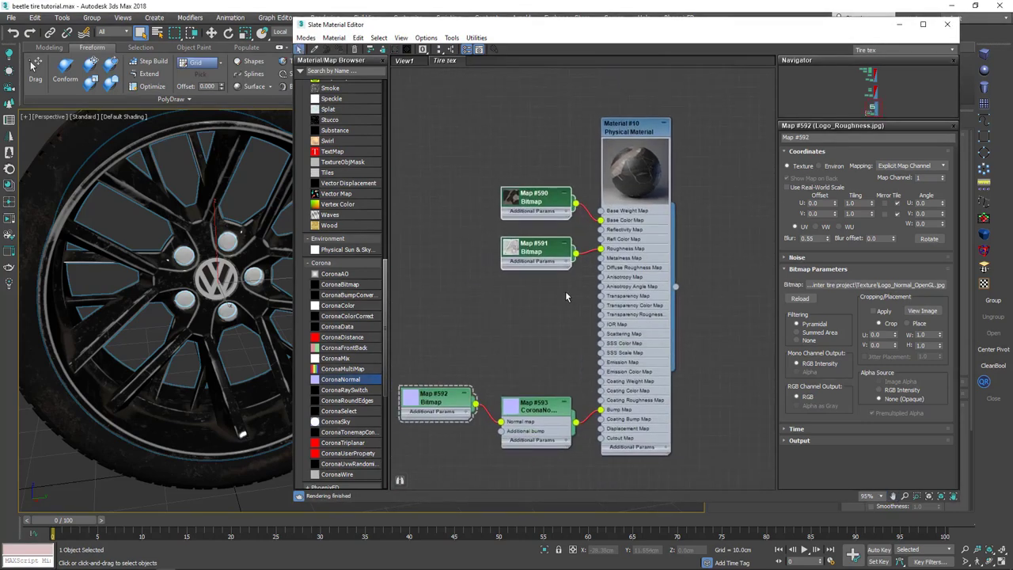
scroll(575, 275, "up", 2)
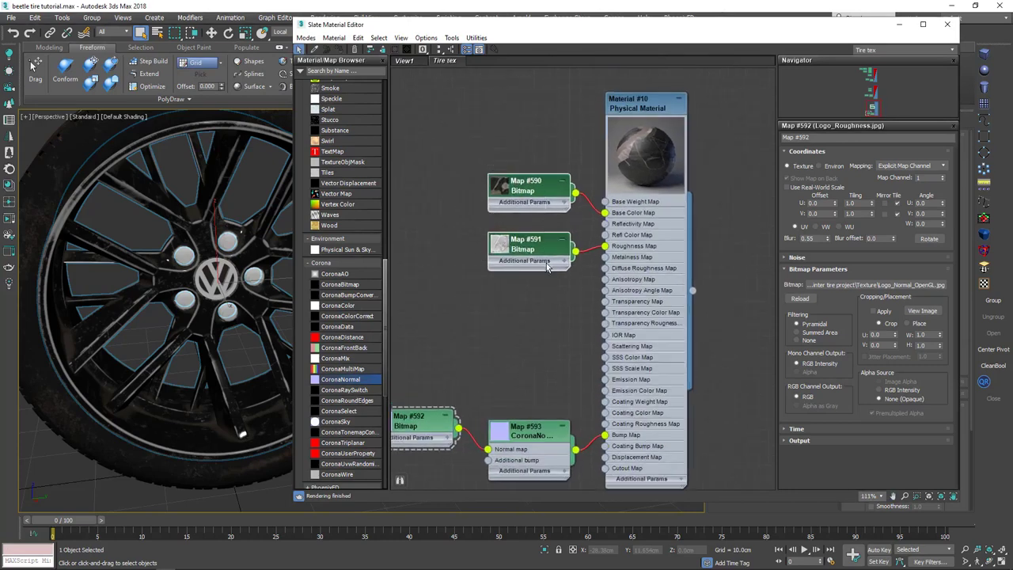
left_click_drag(530, 257, 530, 303, "shift")
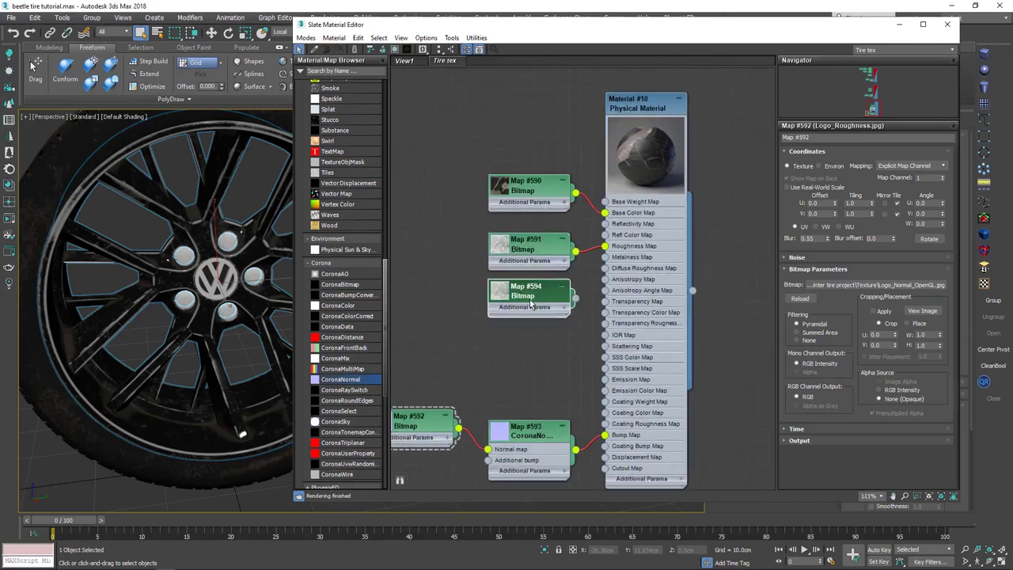
double_click(531, 298)
left_click(881, 286)
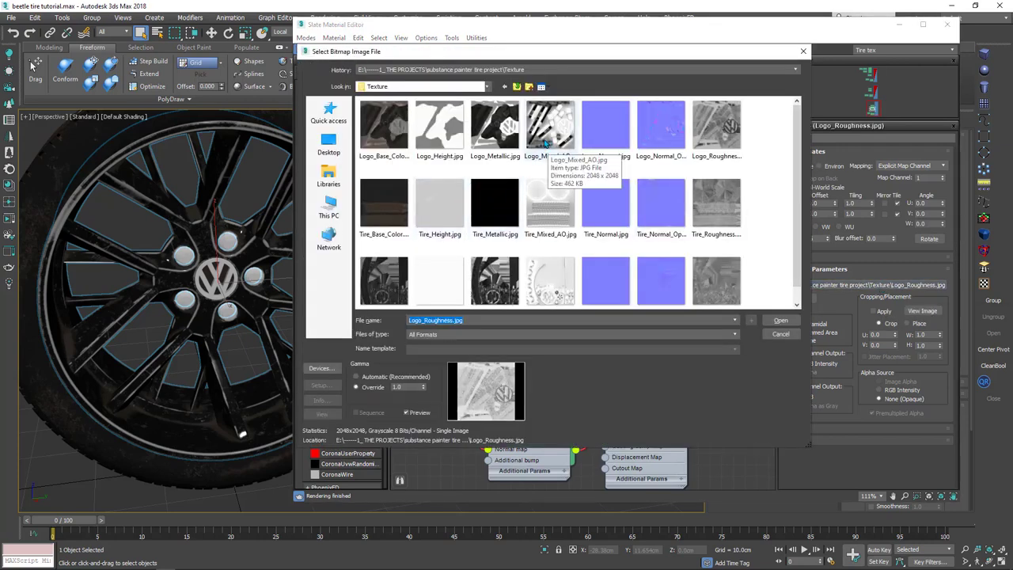
left_click(500, 127)
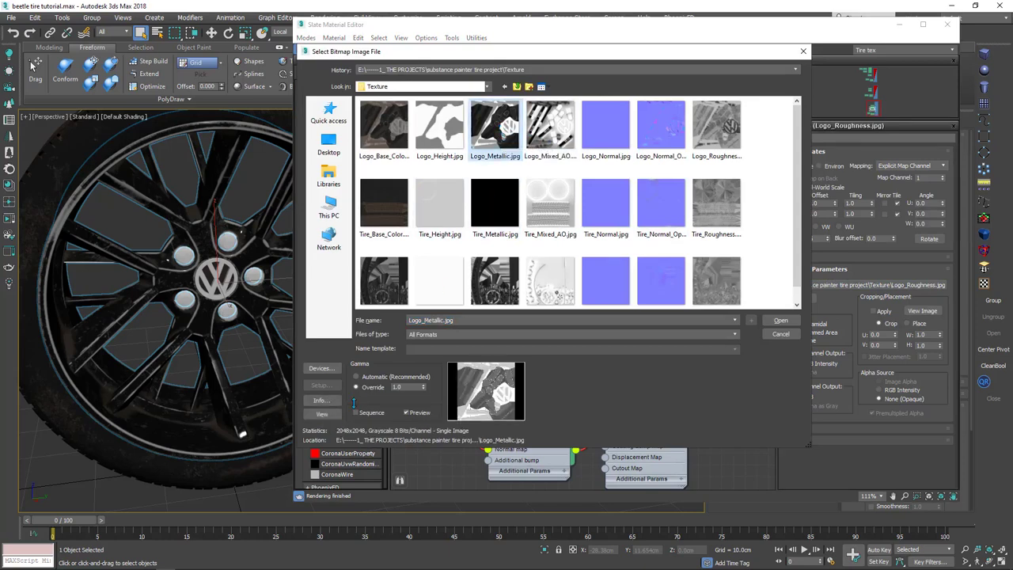
left_click(780, 320)
- Connect the logo metallic Bitmap to the material's Metalness Map and tidy the Bitmap nodes
scroll(579, 294, "up", 2)
scroll(578, 294, "up", 1)
left_click_drag(539, 294, 615, 245)
left_click_drag(519, 243, 518, 228)
middle_click_drag(520, 290, 474, 322)
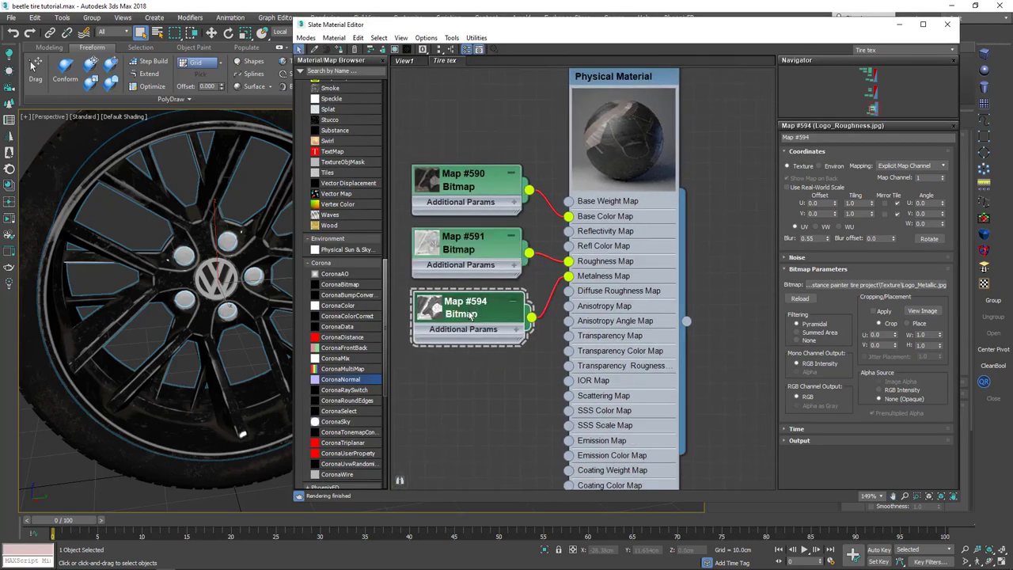
- Duplicate the roughness Bitmap in the Wheel material's network and open the copy's parameters
scroll(543, 368, "down", 6)
middle_click_drag(543, 368, 564, 483)
middle_click_drag(513, 183, 531, 246)
scroll(530, 248, "up", 3)
scroll(456, 264, "up", 1)
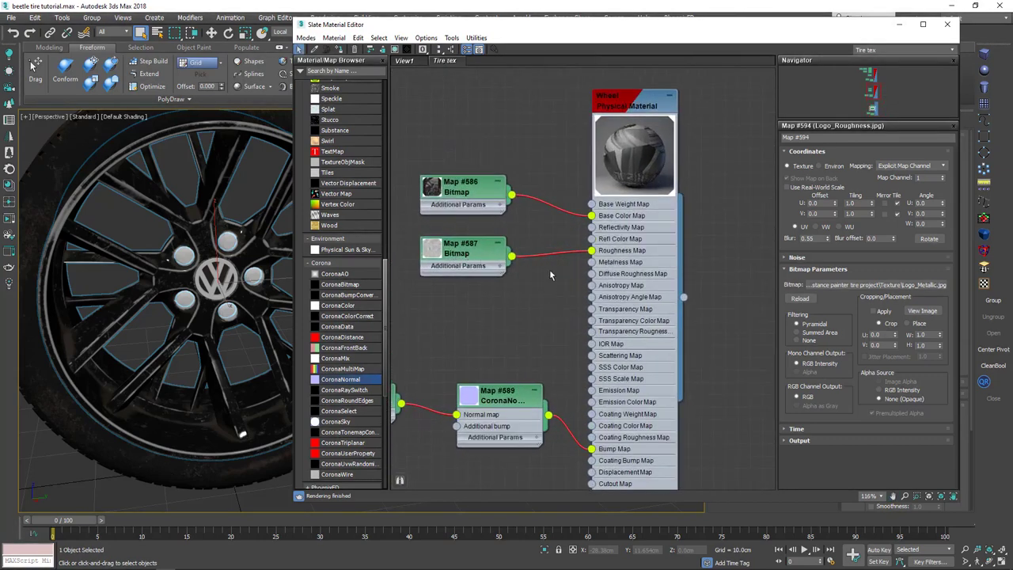
left_click_drag(497, 258, 471, 302, "shift")
double_click(470, 303)
- Load Wheel_Metallic.jpg with gamma override 1.0 into the copied Bitmap and connect it to the Wheel material's Metalness Map
left_click(880, 287)
left_click(879, 285)
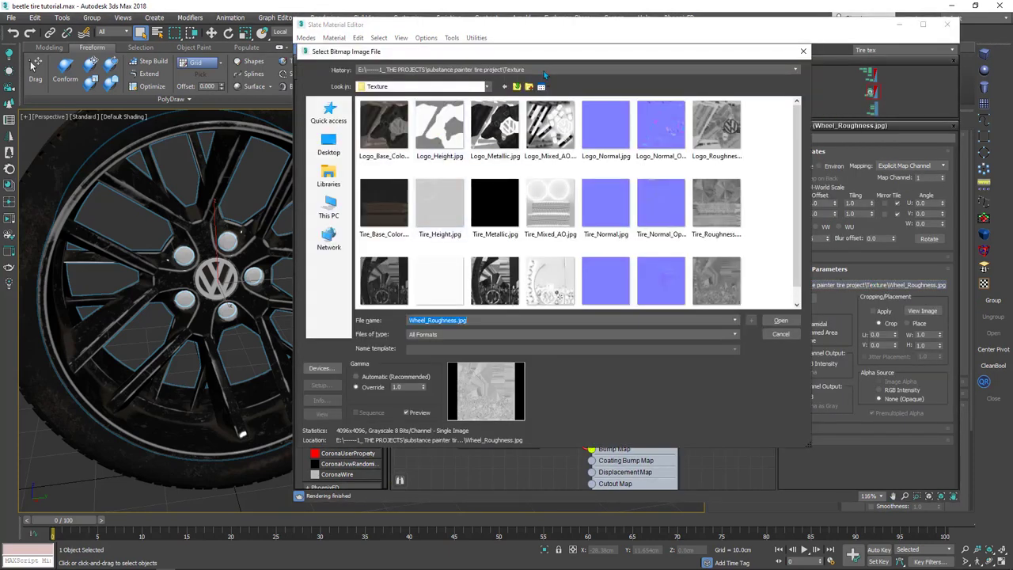
left_click_drag(541, 58, 378, 50)
scroll(342, 269, "down", 1)
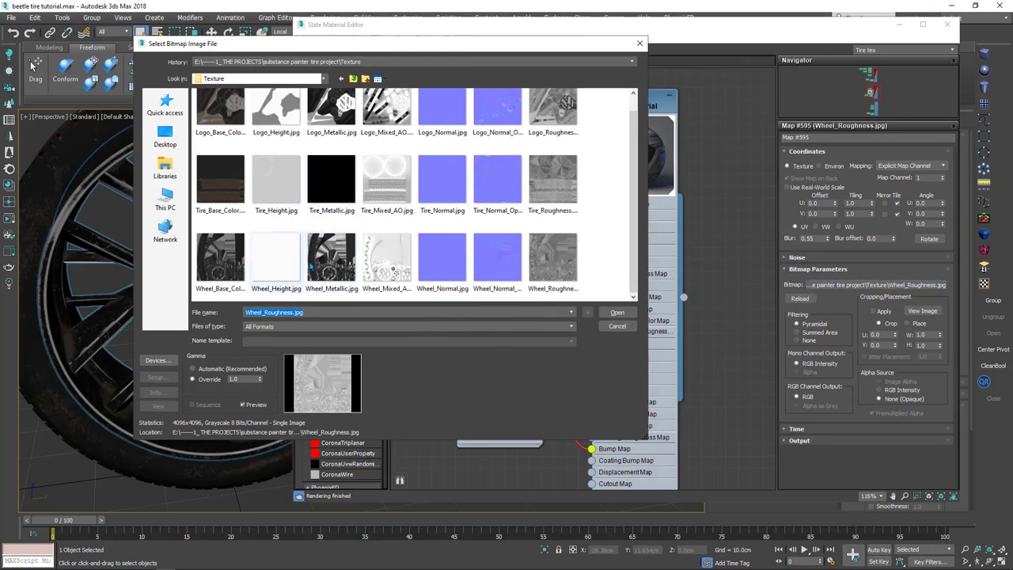
left_click(335, 276)
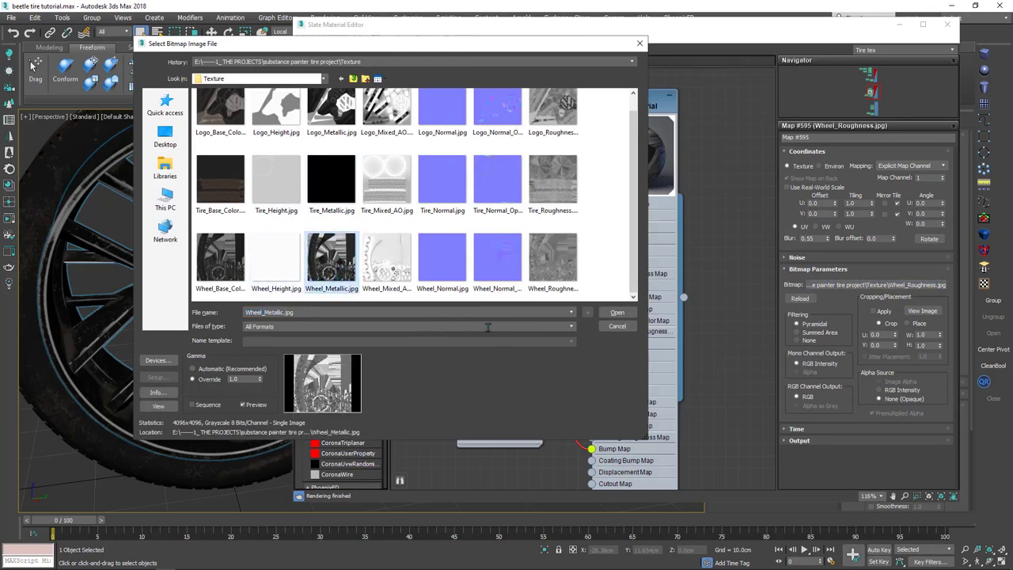
left_click(617, 313)
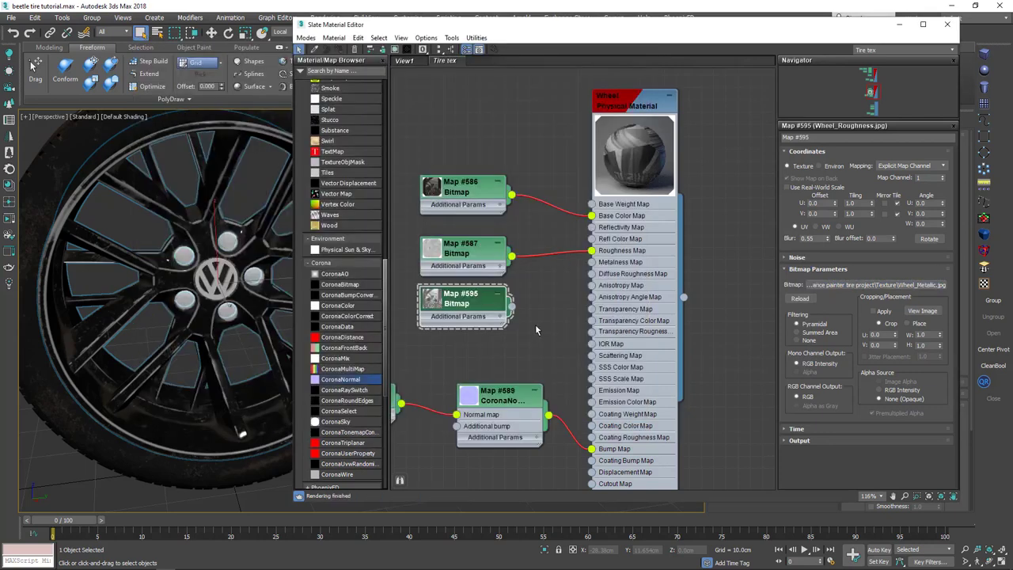
left_click_drag(582, 284, 592, 262)
- Examine the Wheel material's network and the image file used by its normal Bitmap
scroll(566, 304, "down", 4)
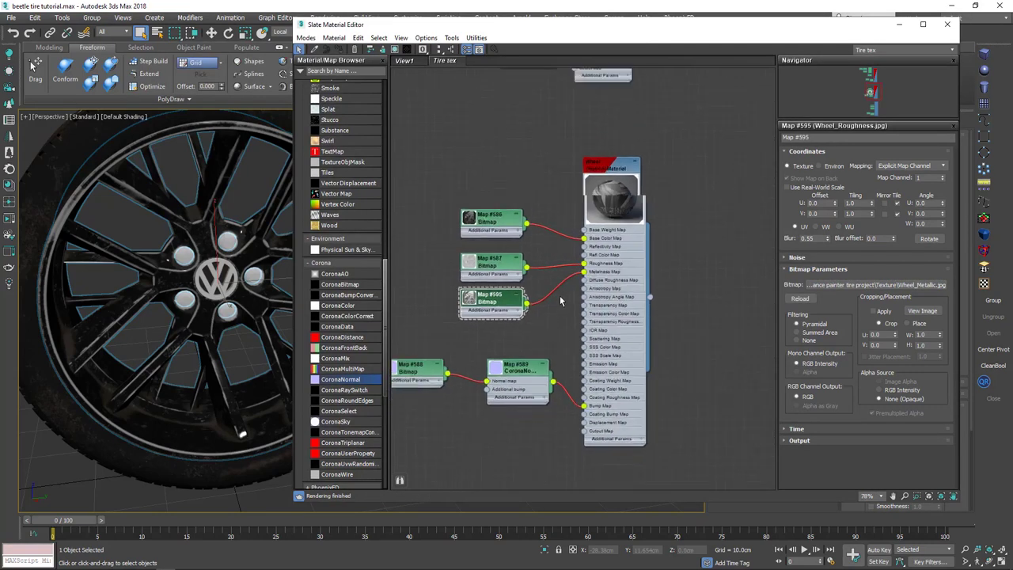
scroll(503, 208, "up", 3)
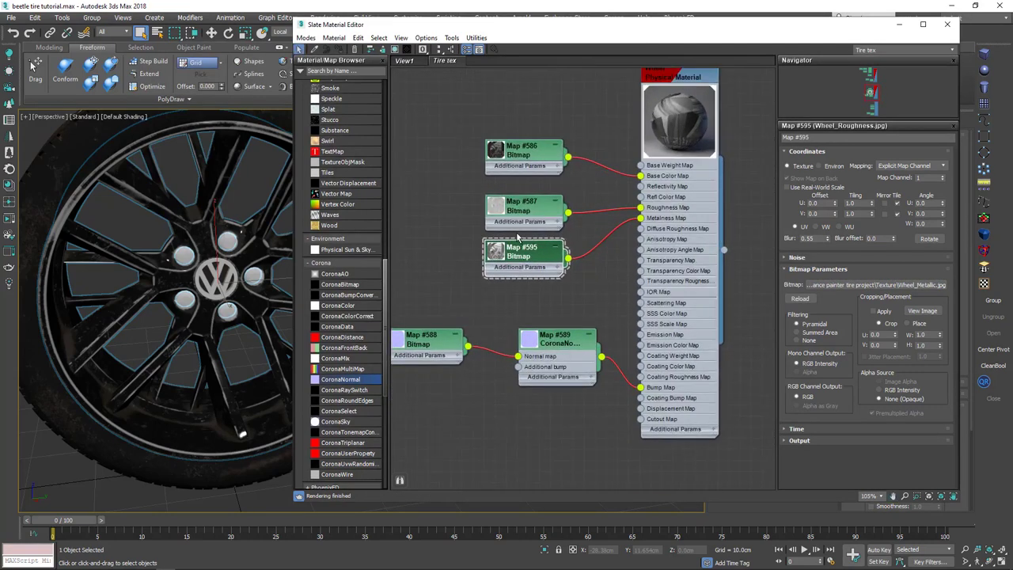
left_click_drag(430, 310, 574, 395)
middle_click_drag(442, 288, 505, 244)
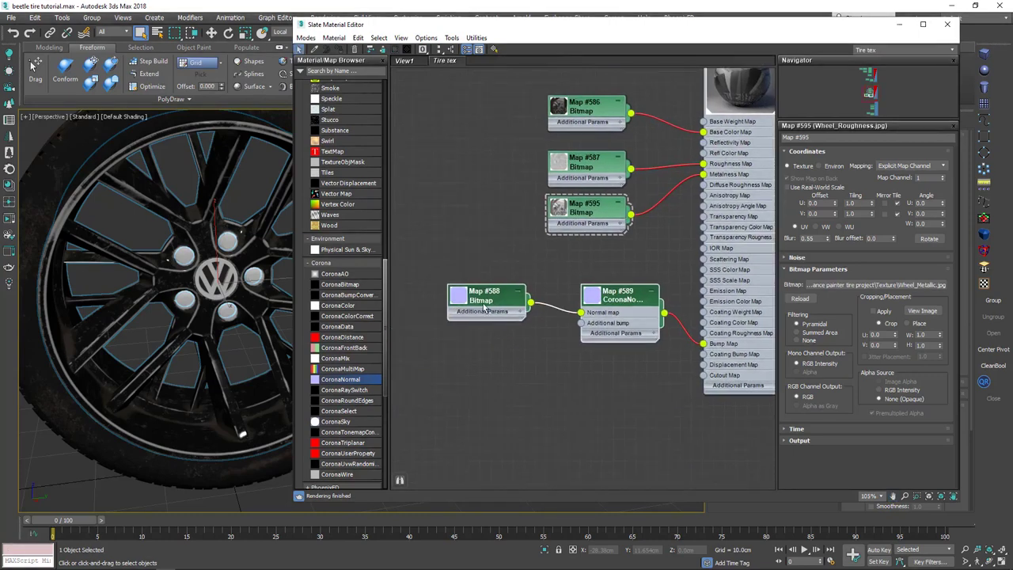
left_click(513, 258)
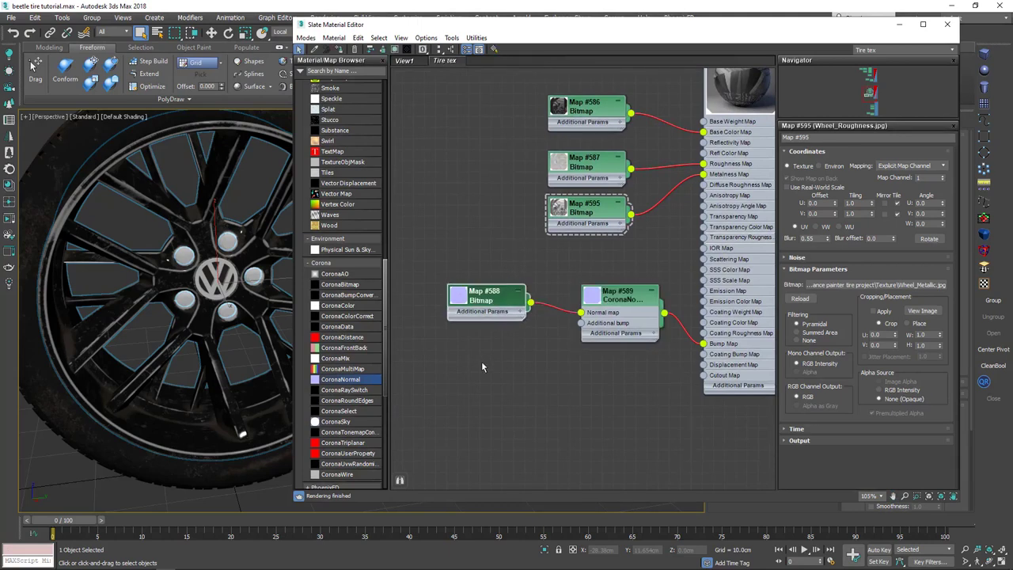
left_click(482, 305)
middle_click_drag(603, 275, 484, 273)
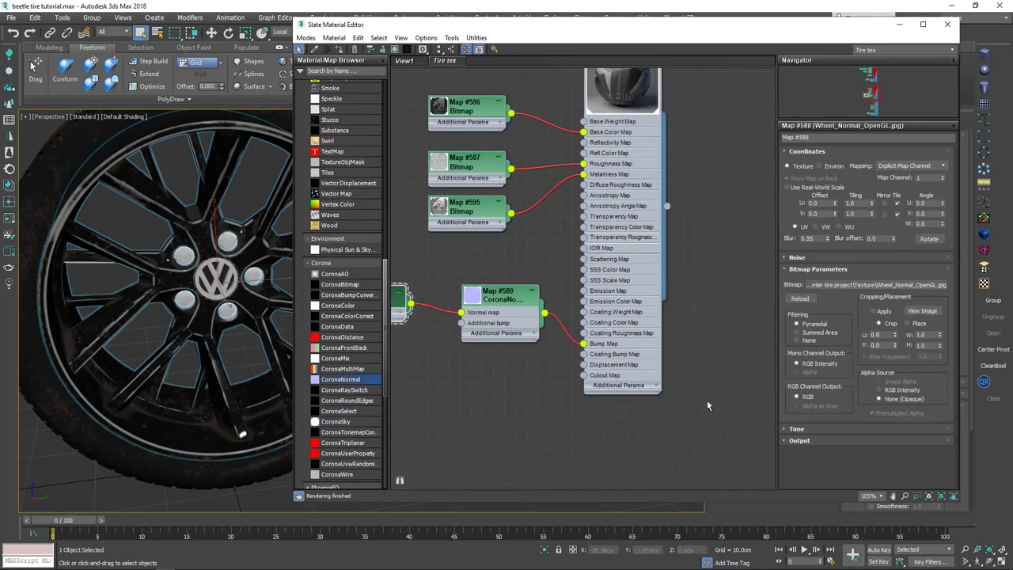
- Return to the logo material's network and open the parameters of its normal Bitmap
middle_click_drag(553, 317, 620, 305)
scroll(620, 304, "down", 2)
middle_click_drag(579, 368, 593, 123)
middle_click_drag(562, 325, 528, 257)
scroll(513, 321, "up", 2)
double_click(513, 323)
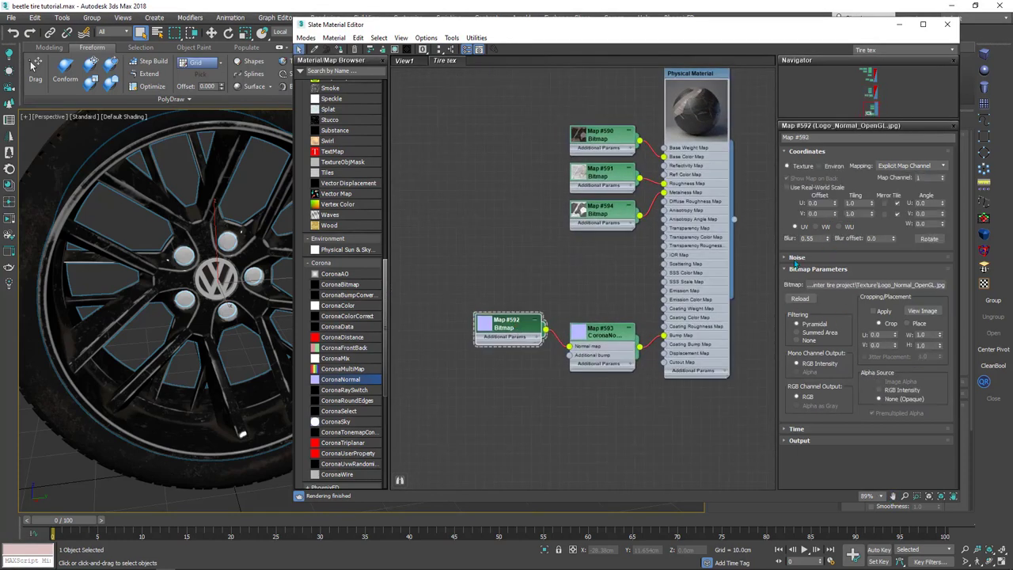
- Show the logo material's base color Bitmap as a shaded texture in the viewport
middle_click_drag(631, 243, 593, 326)
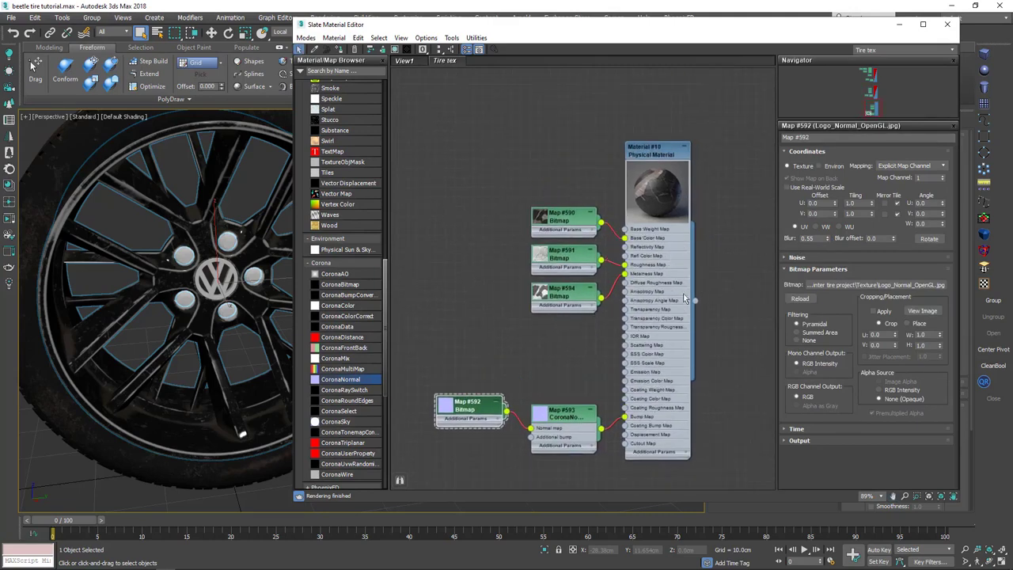
double_click(816, 238)
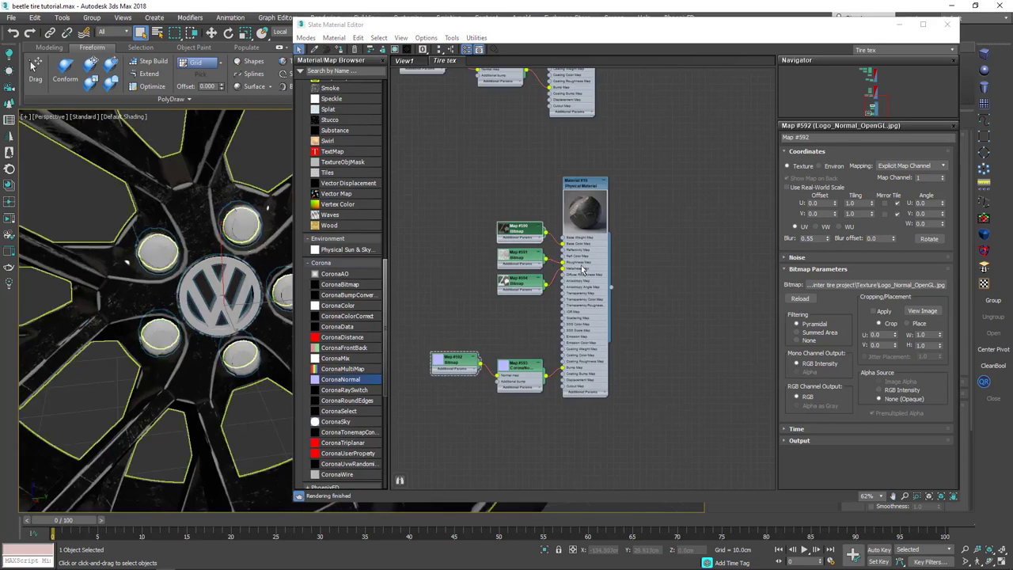
scroll(586, 274, "up", 3)
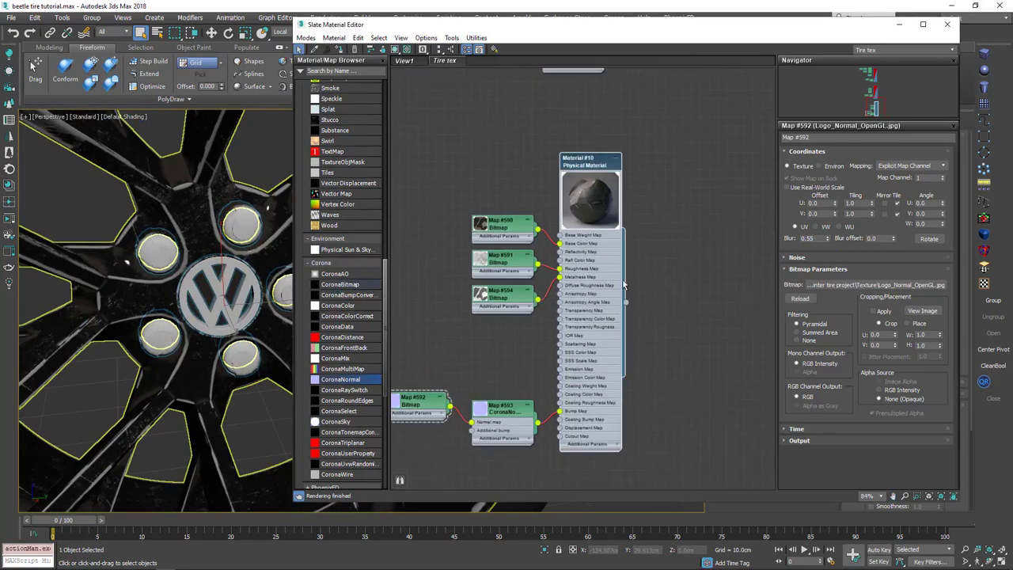
left_click(507, 231)
left_click(394, 49)
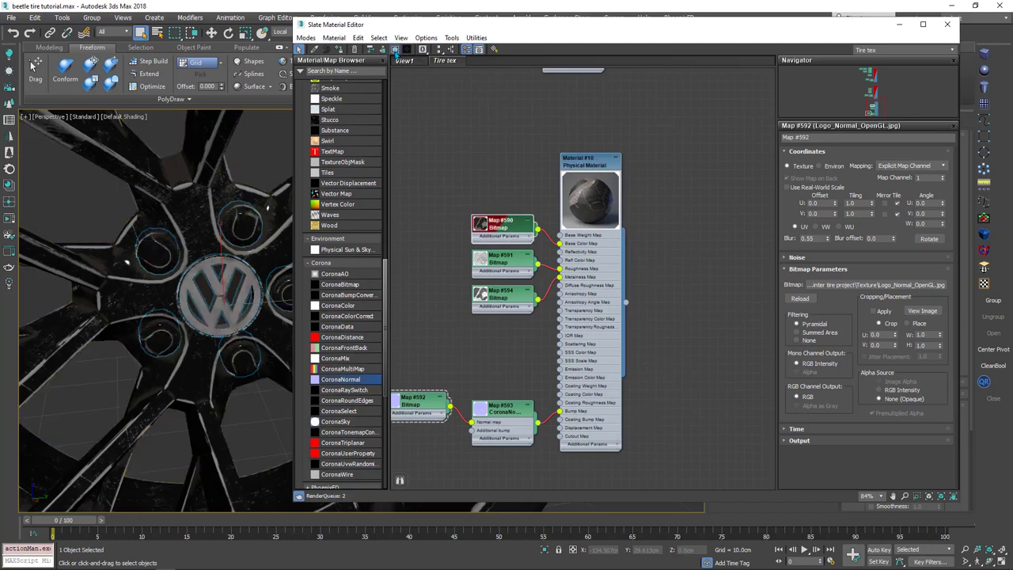
- Rename the Physical Material of the logo parts as Logo
left_click(582, 163)
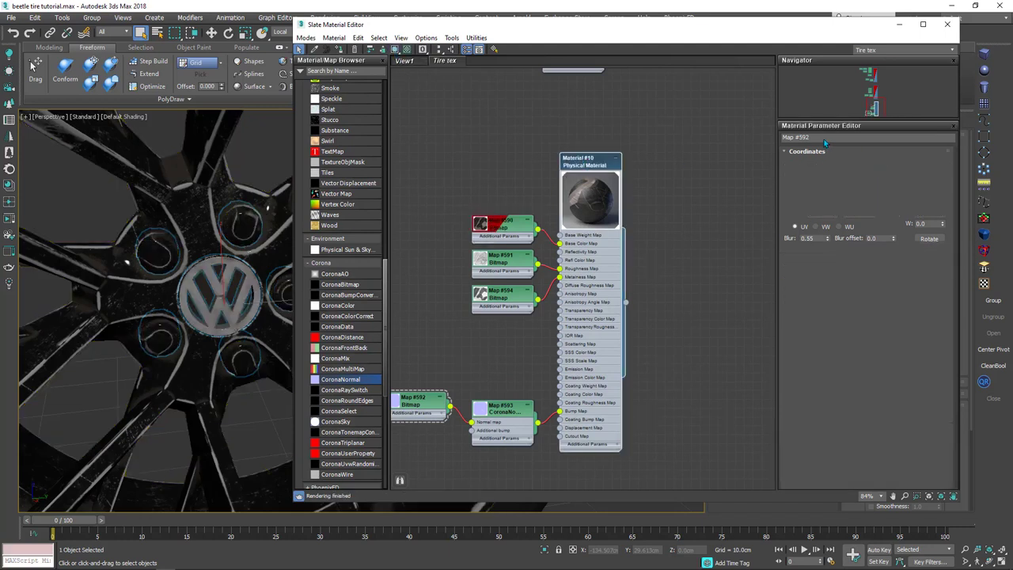
left_click_drag(834, 137, 728, 136)
type("Logo")
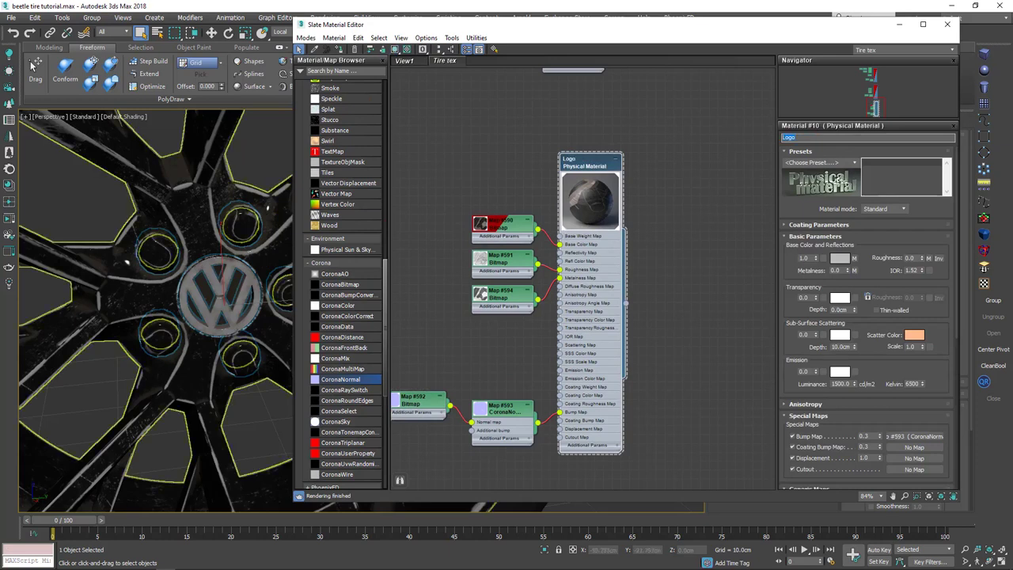
key("Return")
scroll(546, 364, "down", 10)
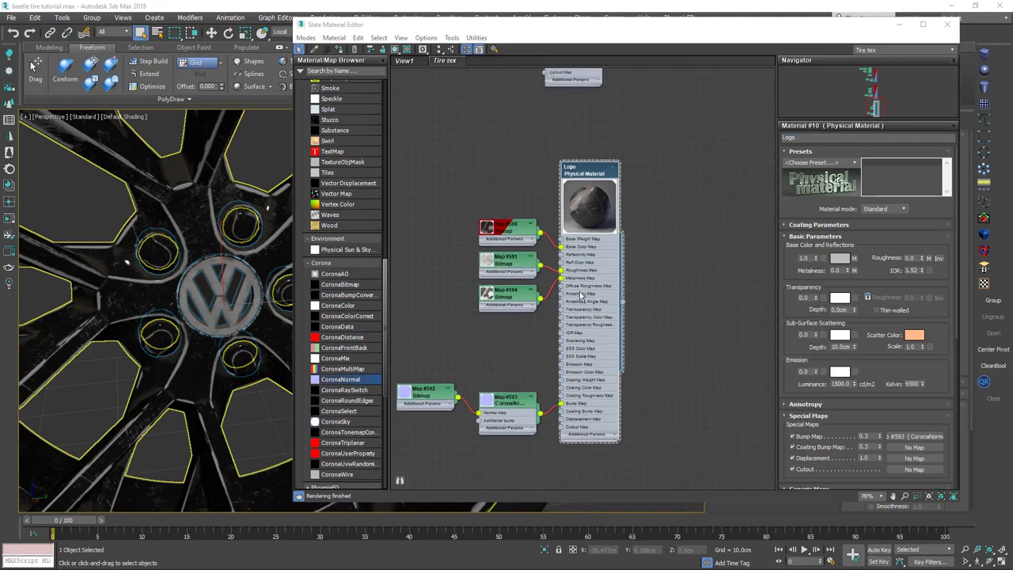